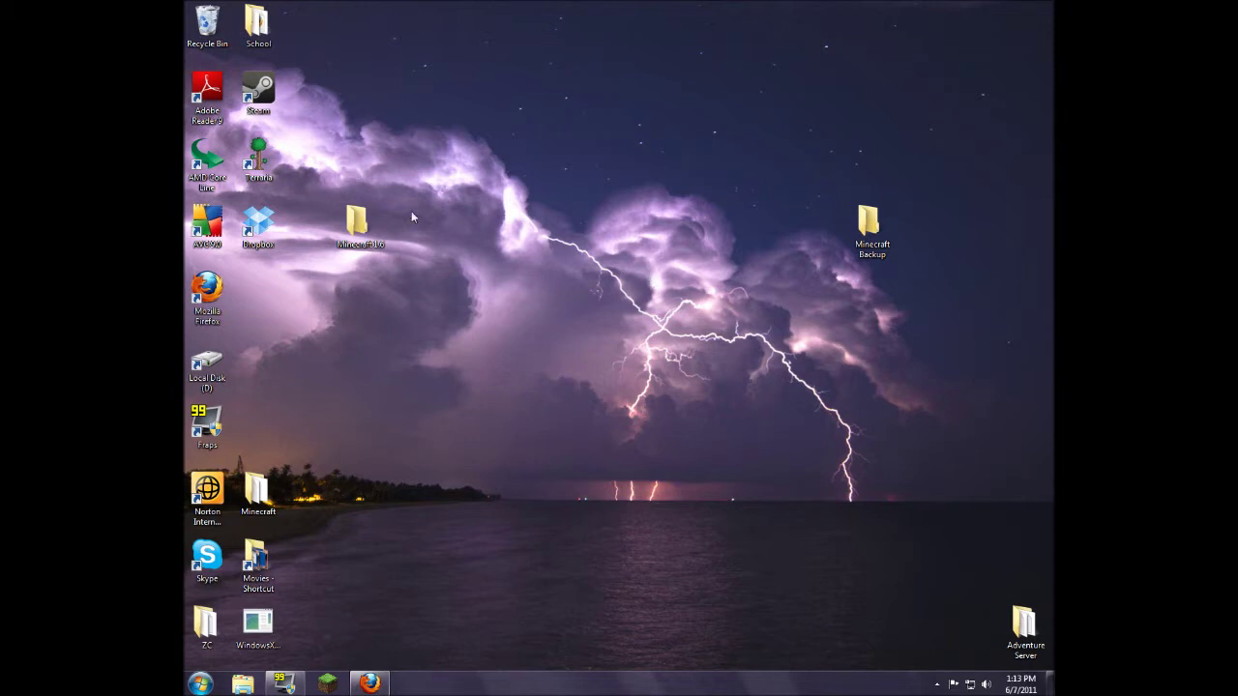
- View the empty Minecraft 1.6 desktop folder, close it, then open Minecraft Backup
mouse_move(331, 177)
left_mouse_down()
mouse_move(919, 284)
mouse_move(581, 193)
left_mouse_up()
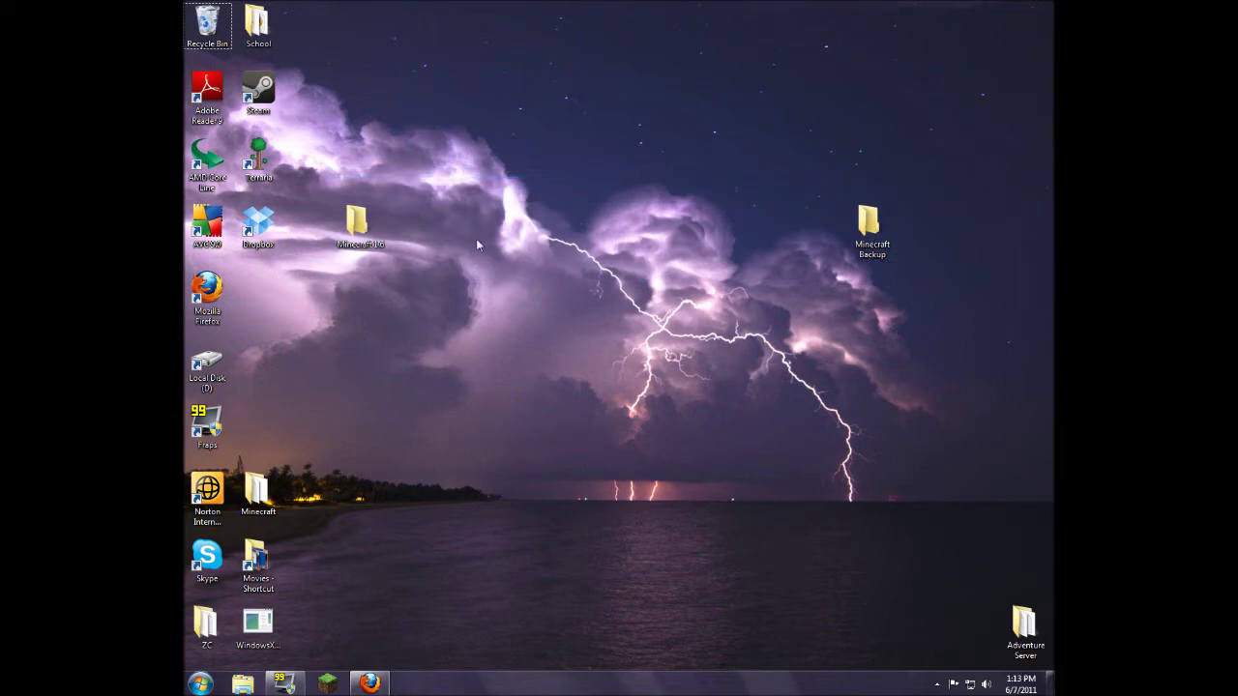
double_click(361, 227)
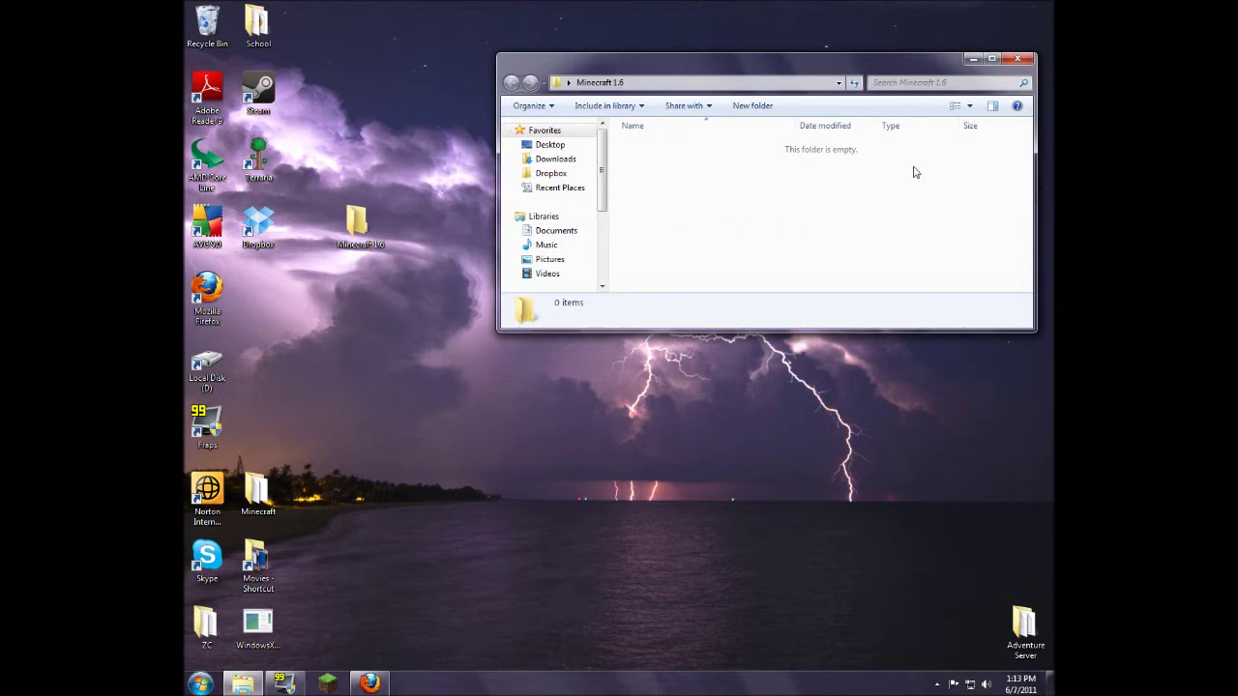
left_click(1023, 62)
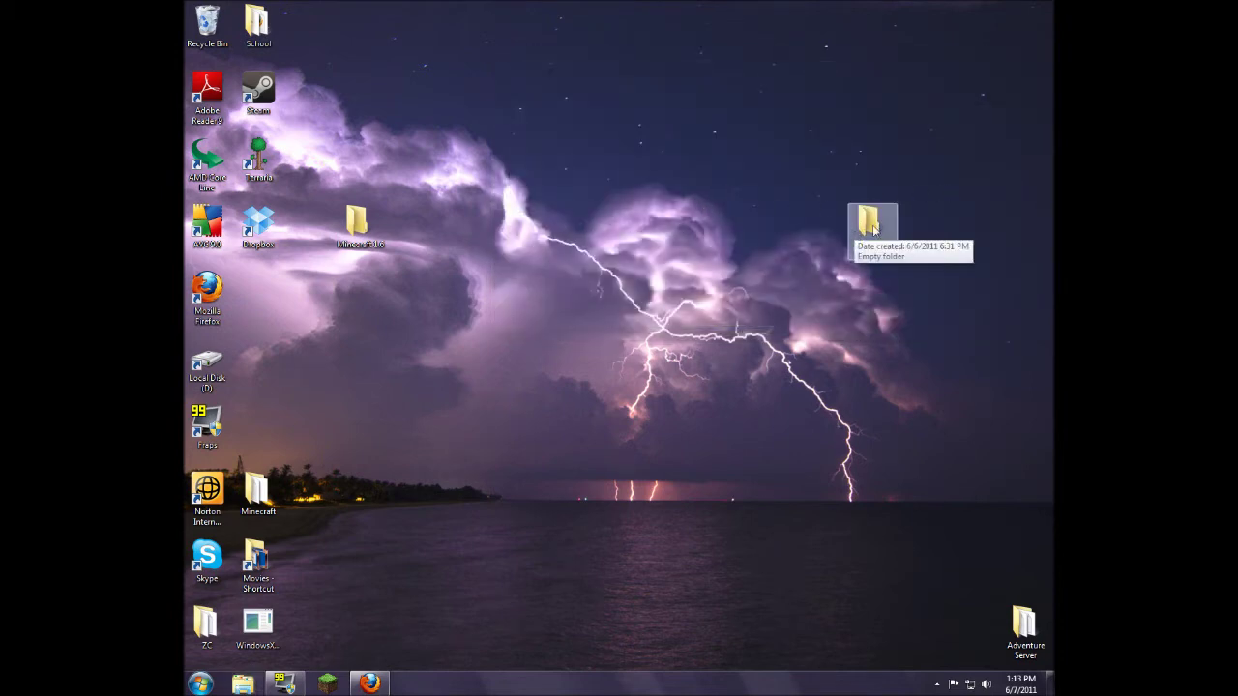
double_click(874, 228)
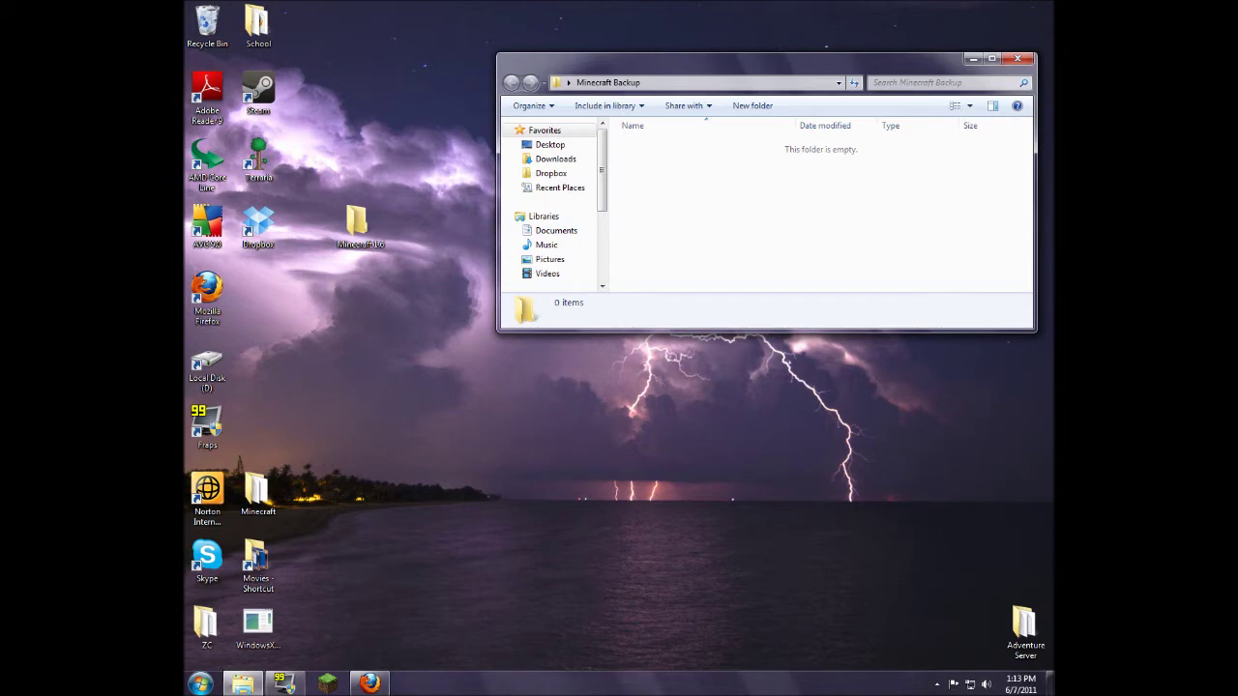
- Open the .minecraft folder inside %appdata% Roaming
left_click(200, 685)
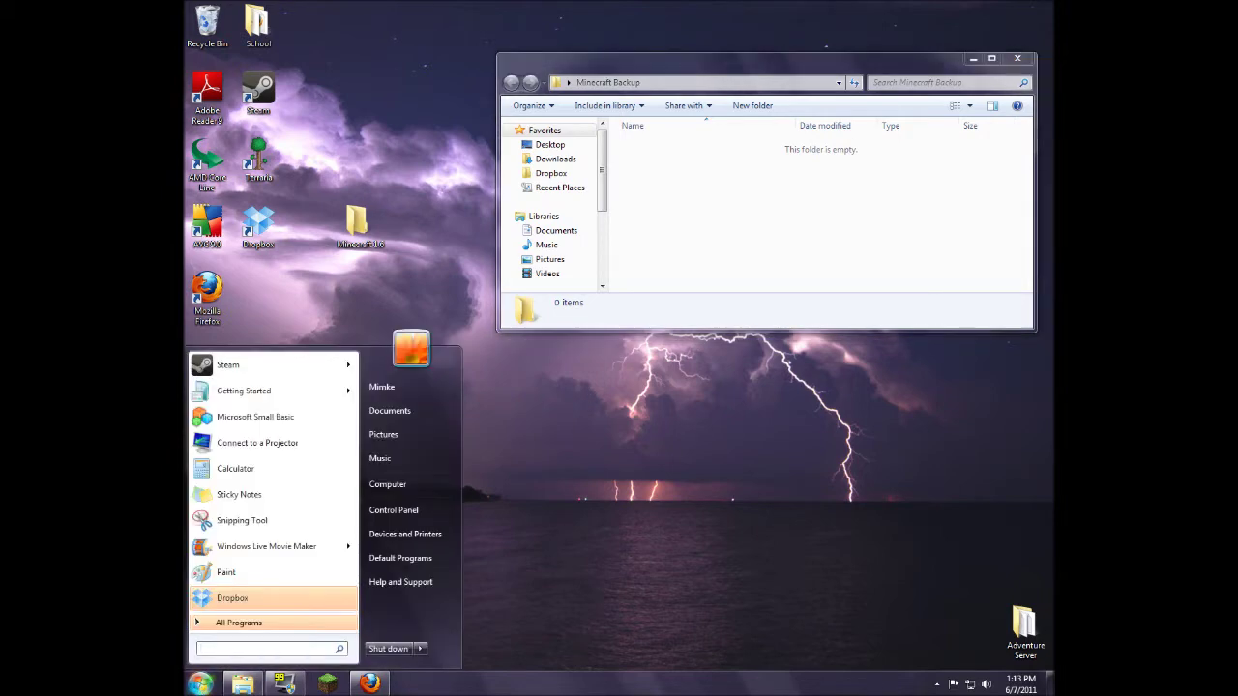
type("%ap")
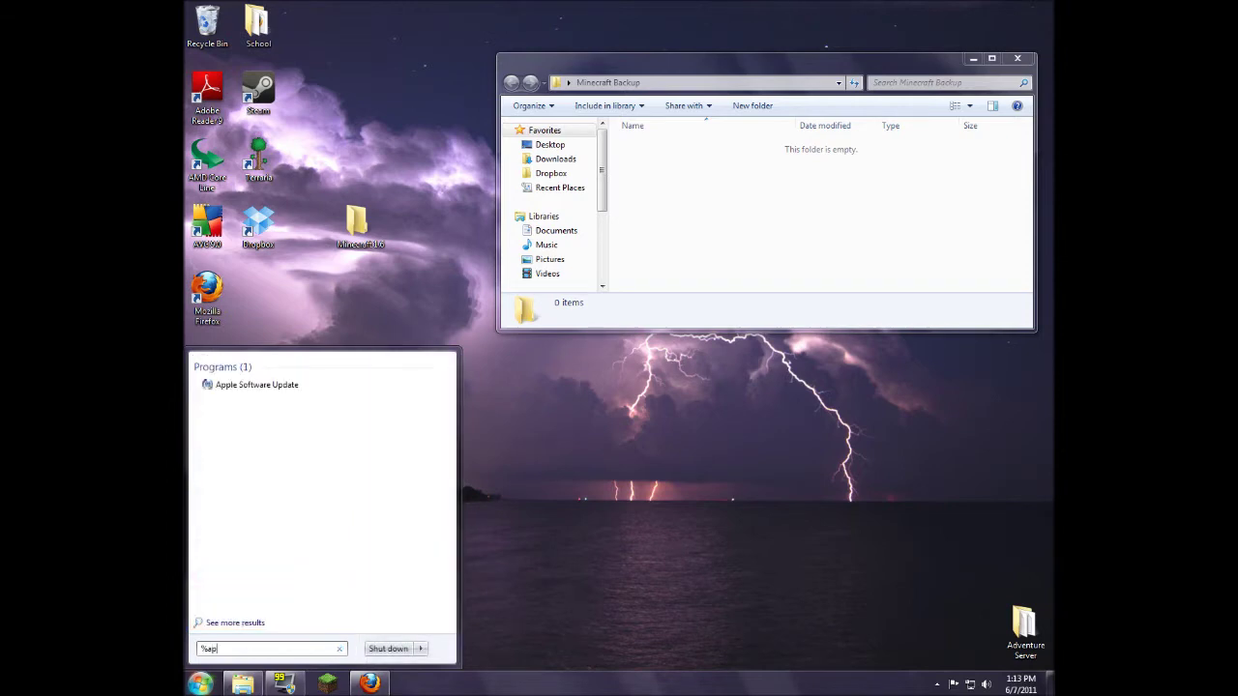
type("pdata%")
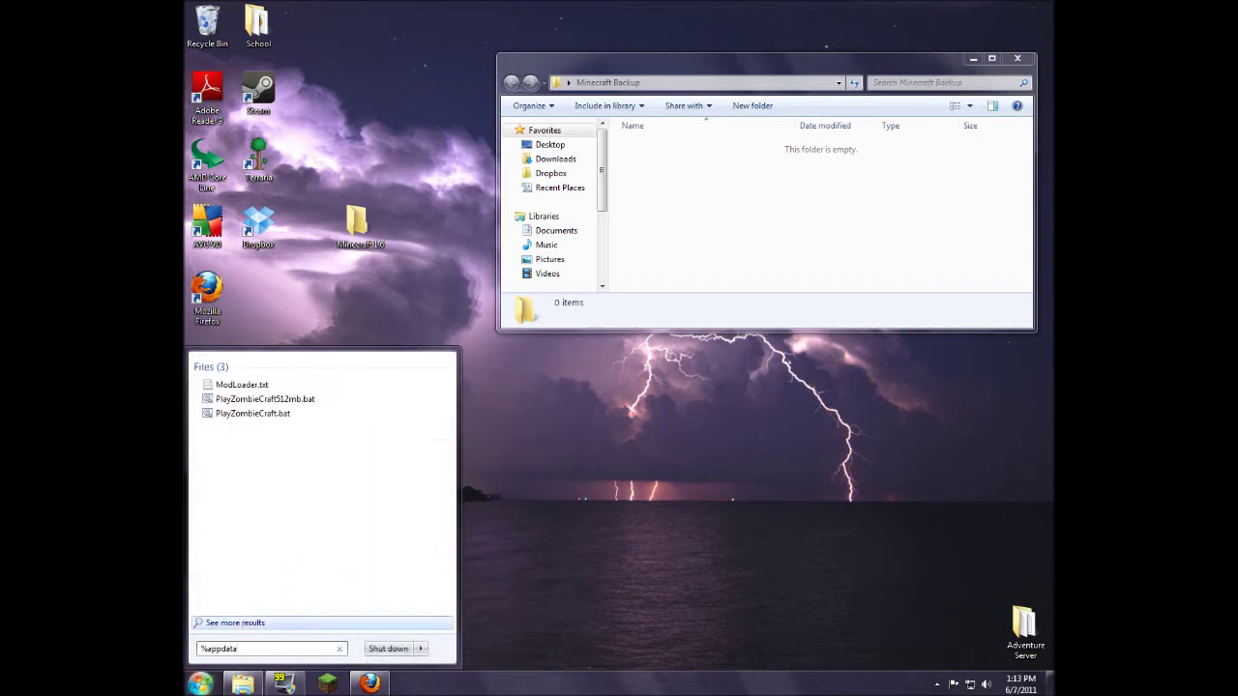
key("Return")
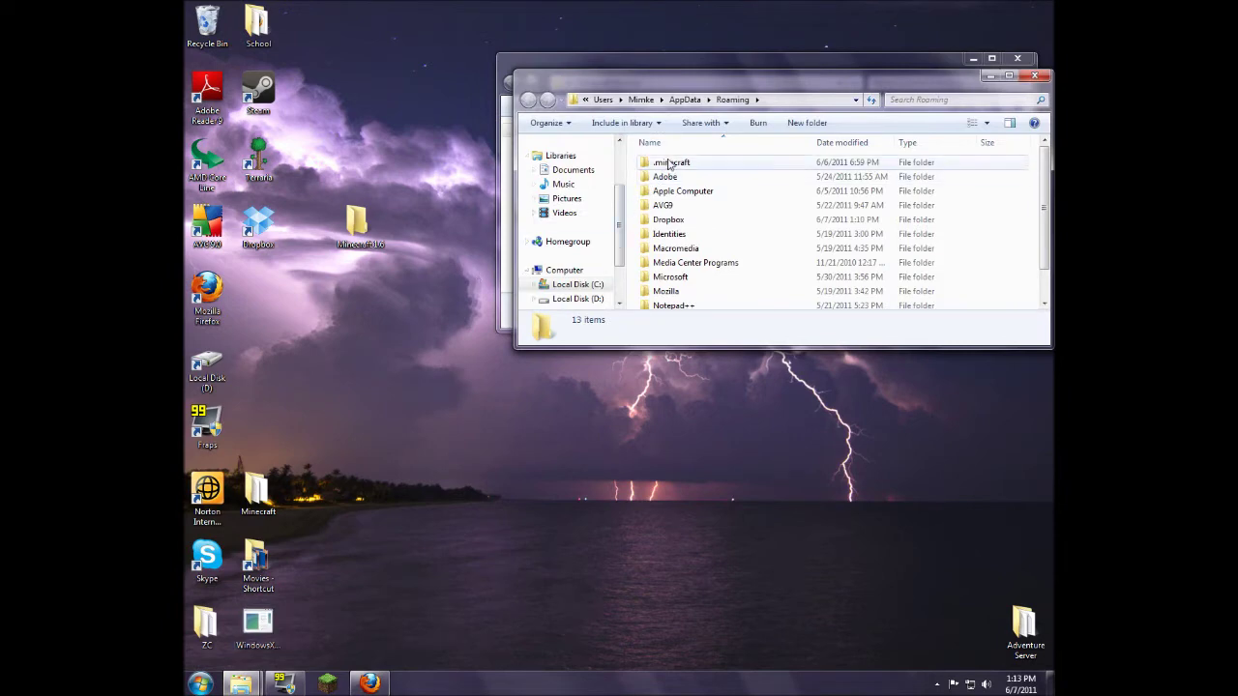
left_click(671, 162)
double_click(671, 162)
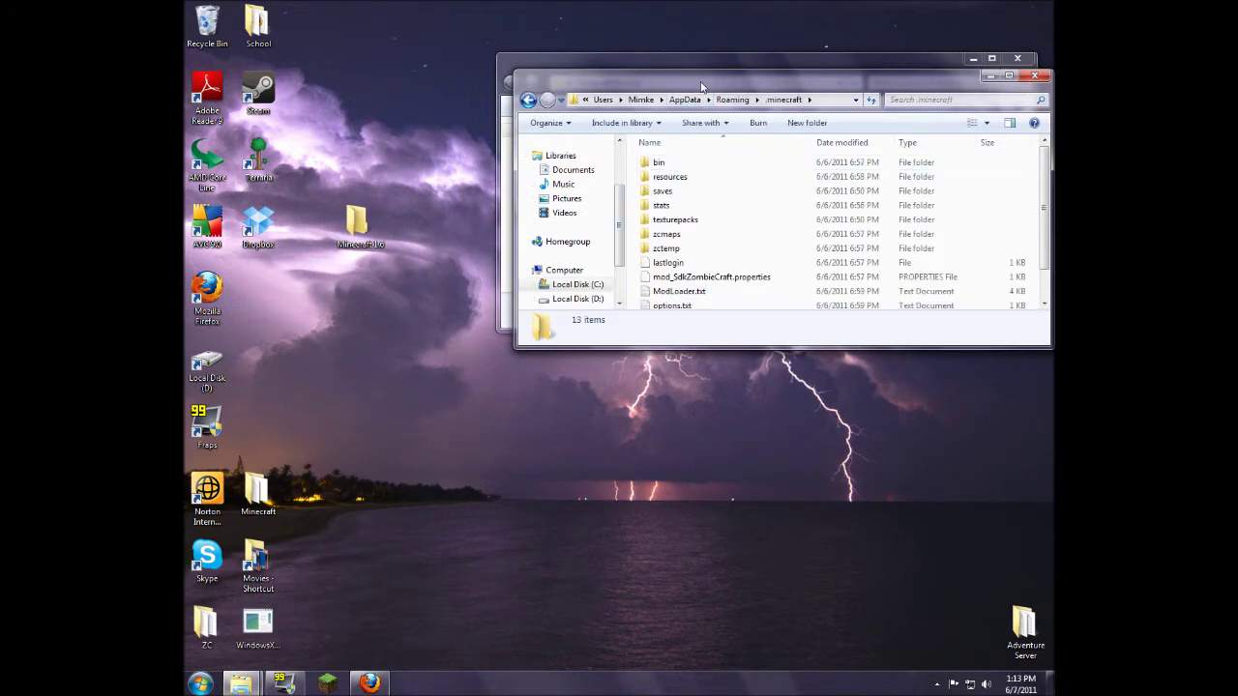
left_click_drag(704, 87, 564, 175)
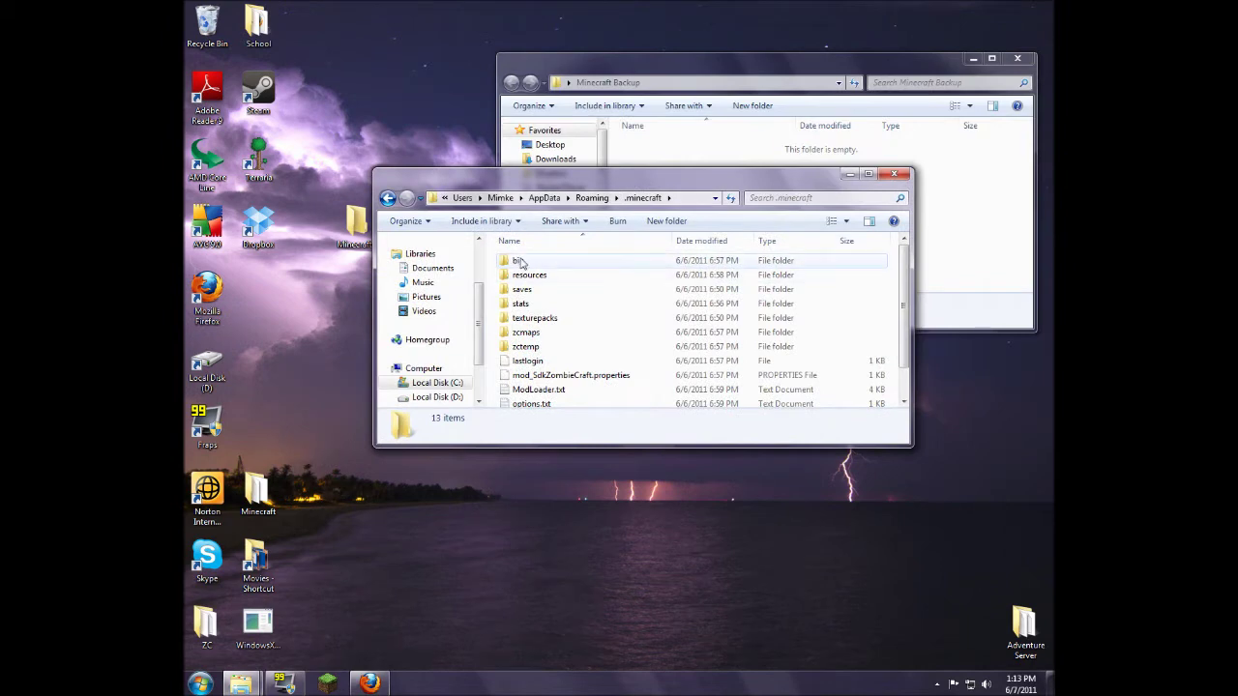
- Move all 13 .minecraft items into the Minecraft Backup folder
left_click(521, 260)
key("ctrl+a")
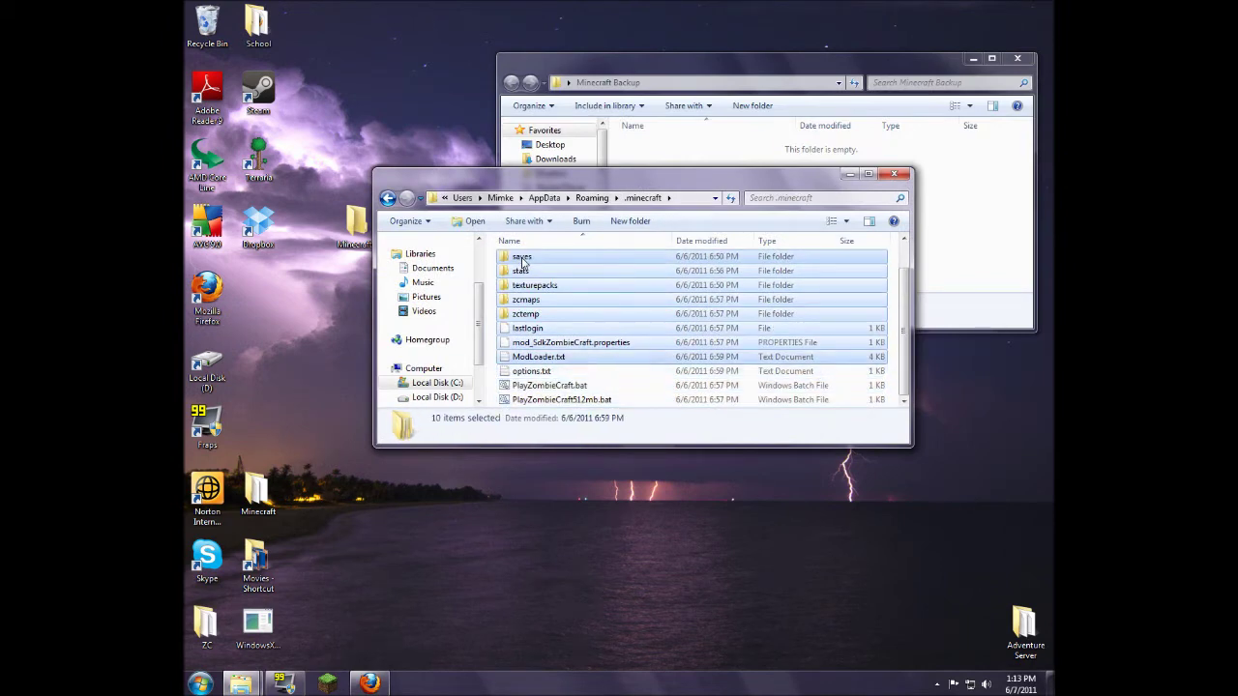
key("shift+Down")
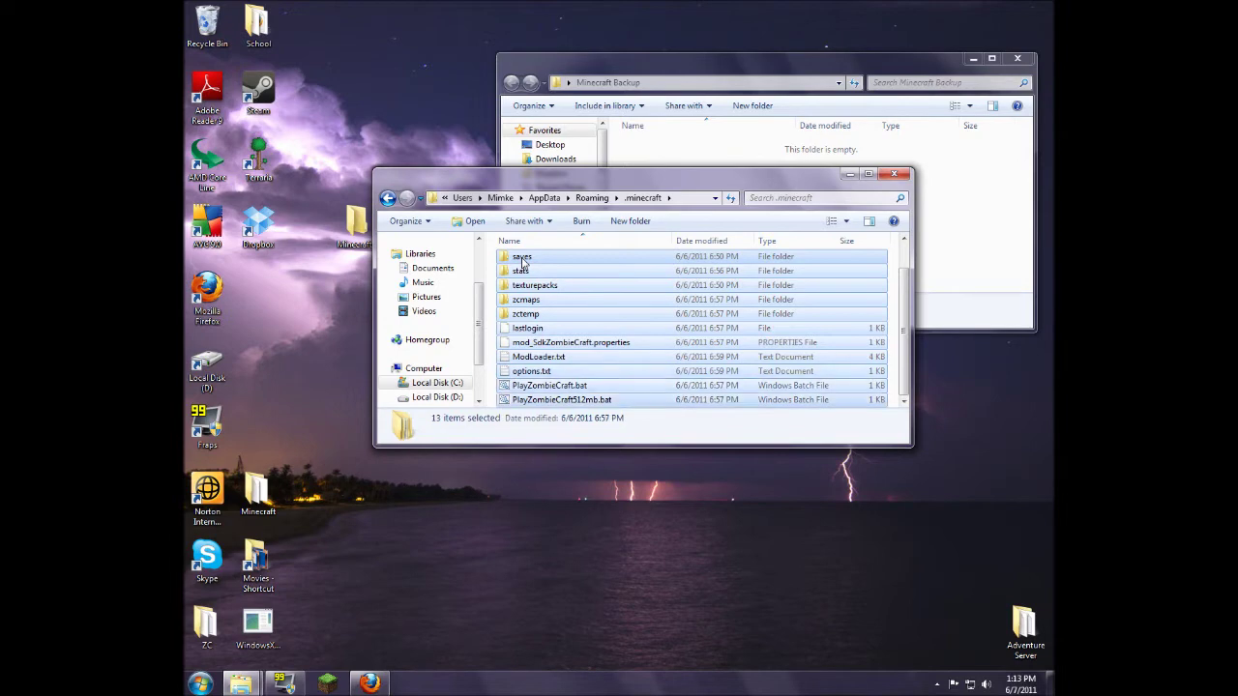
left_click_drag(608, 183, 523, 312)
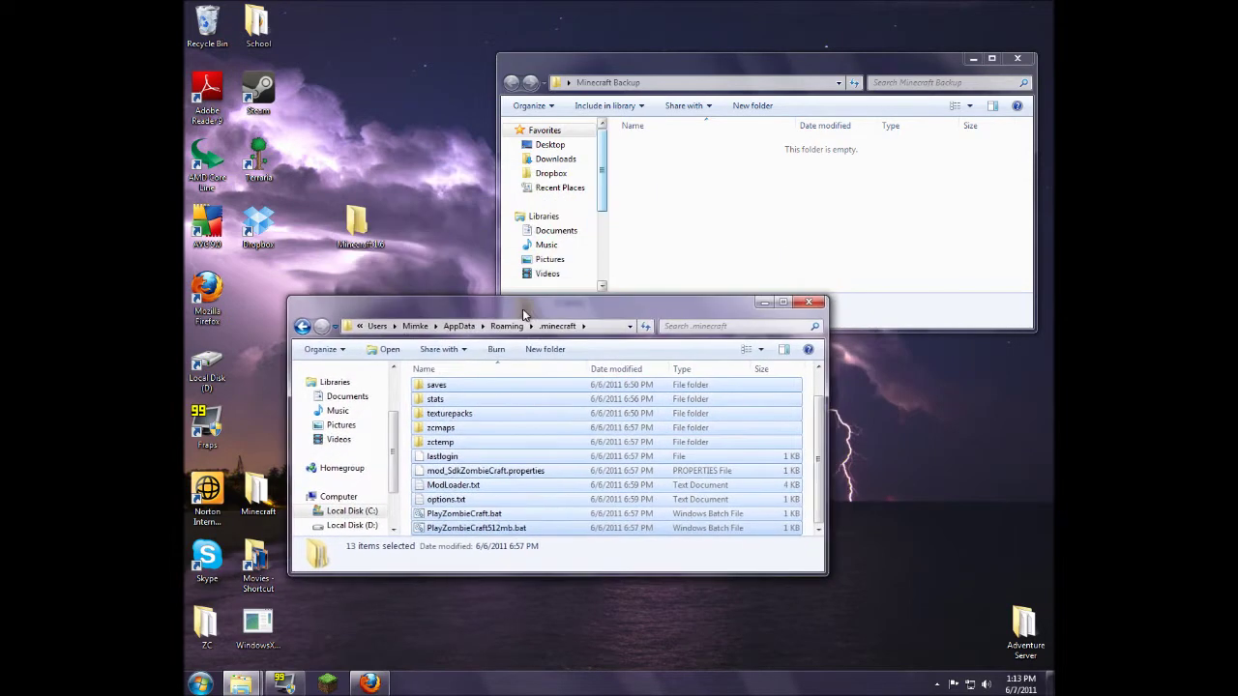
left_click_drag(436, 406, 725, 210)
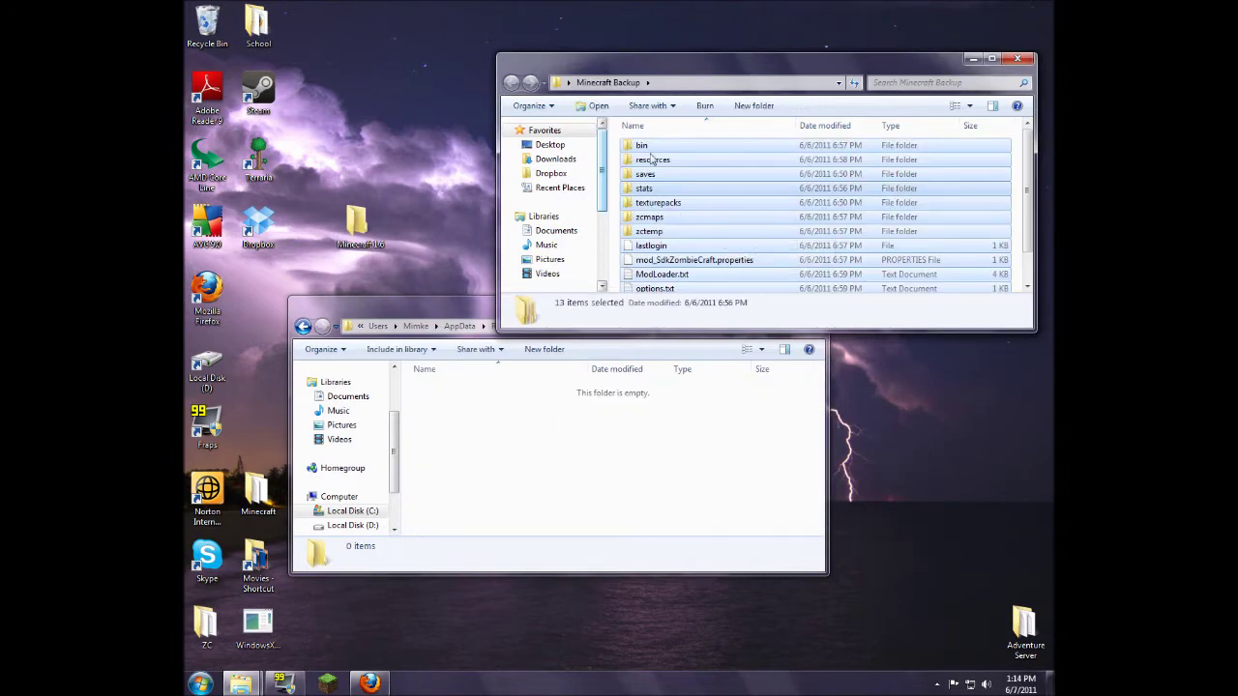
- Delete .minecraft from Roaming, then close the Roaming and Minecraft Backup windows
left_click(435, 416)
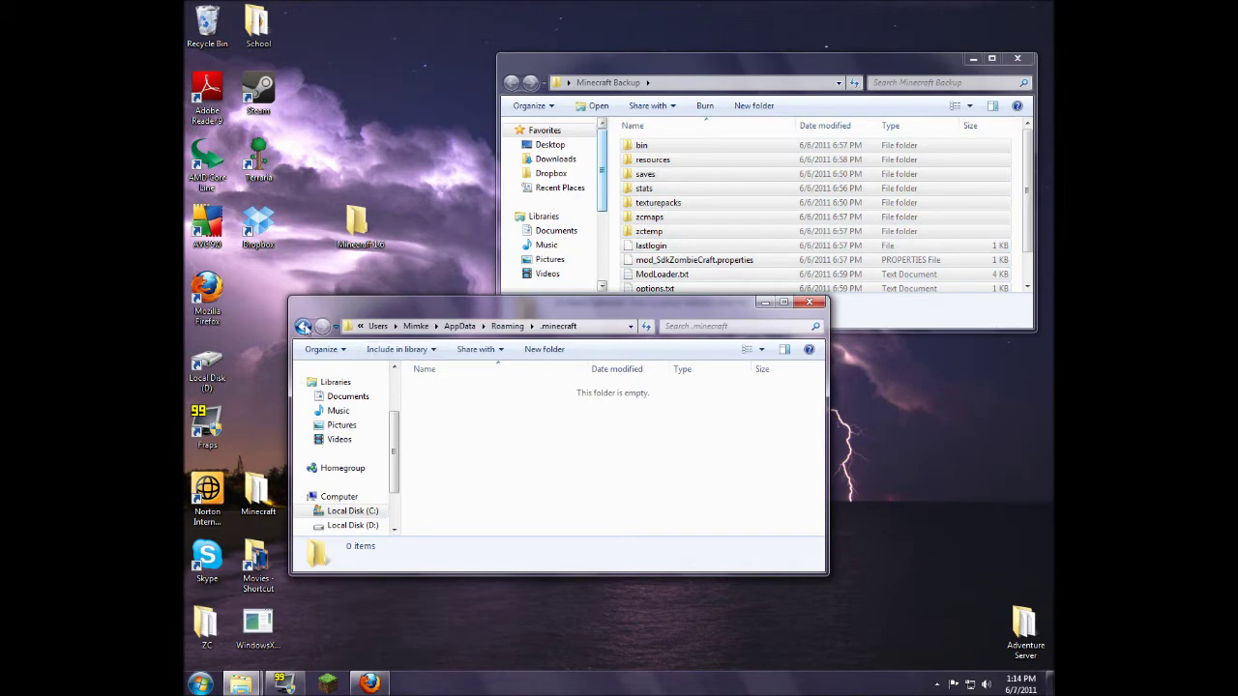
left_click(304, 326)
left_click(447, 389)
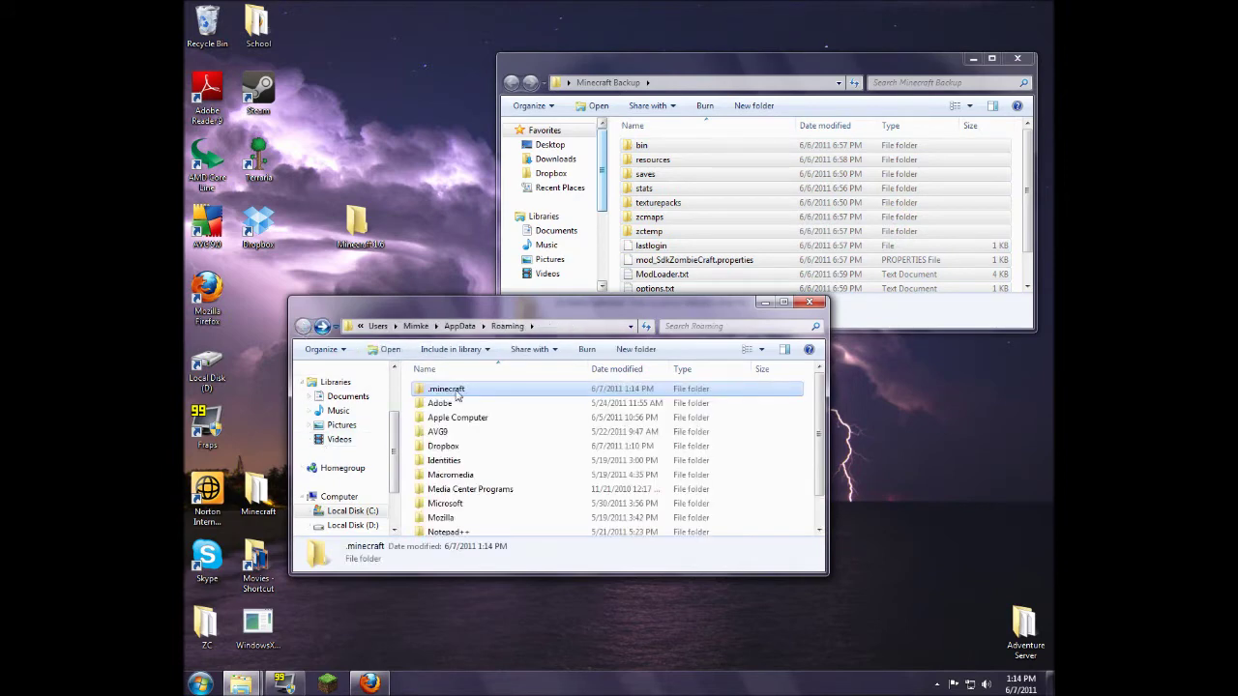
right_click(458, 393)
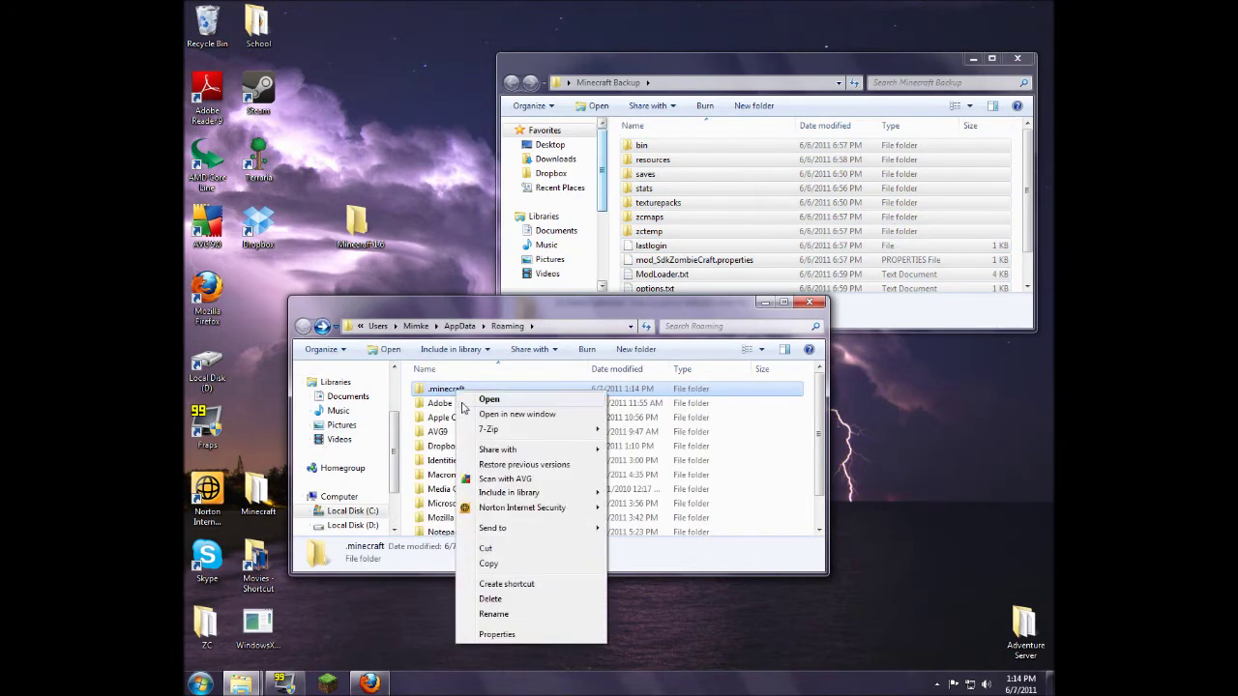
left_click(490, 599)
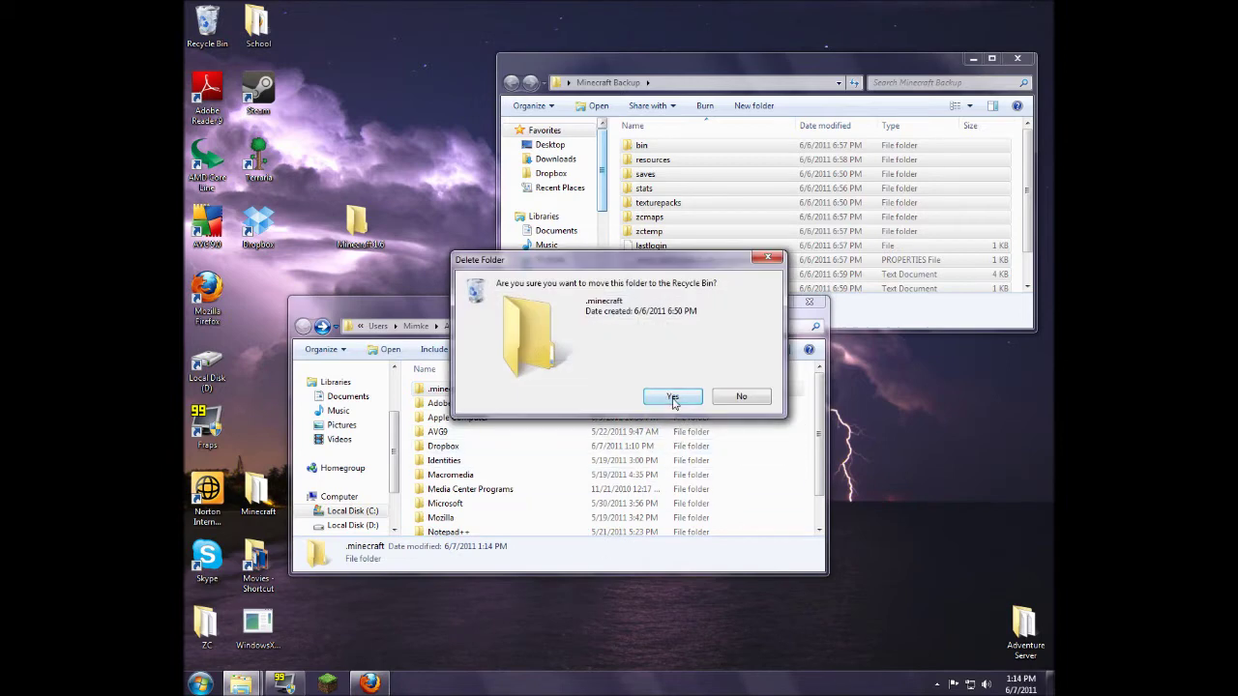
left_click(673, 398)
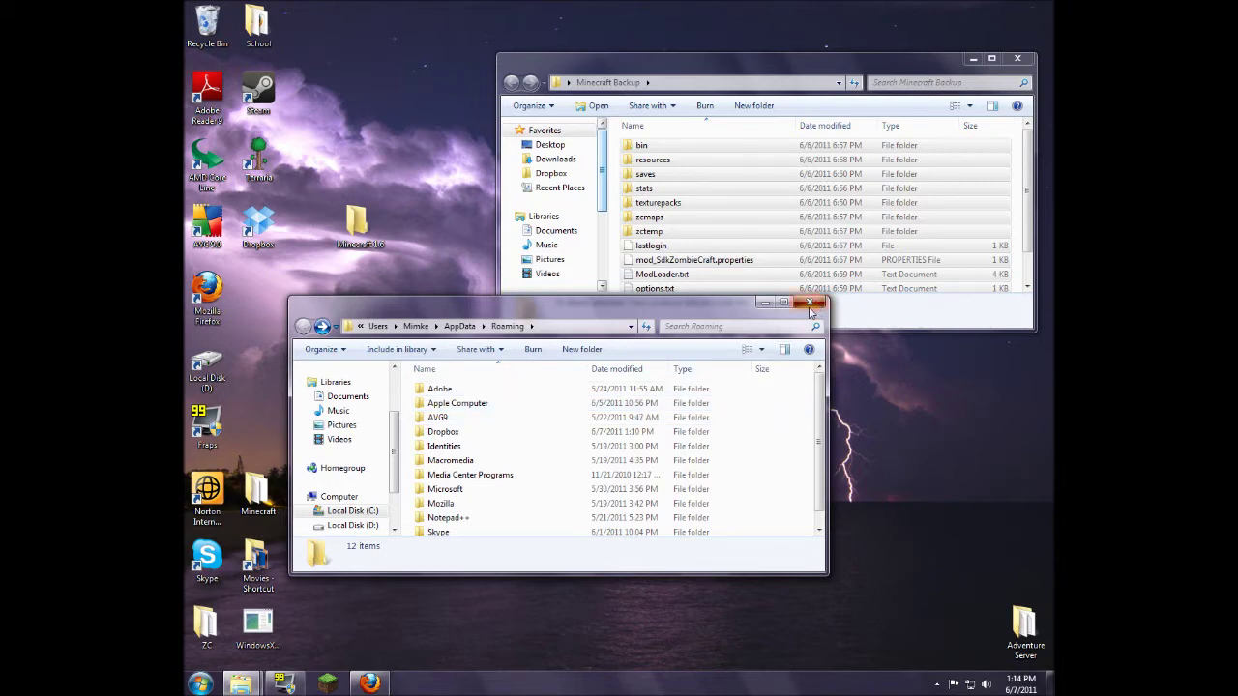
left_click(811, 306)
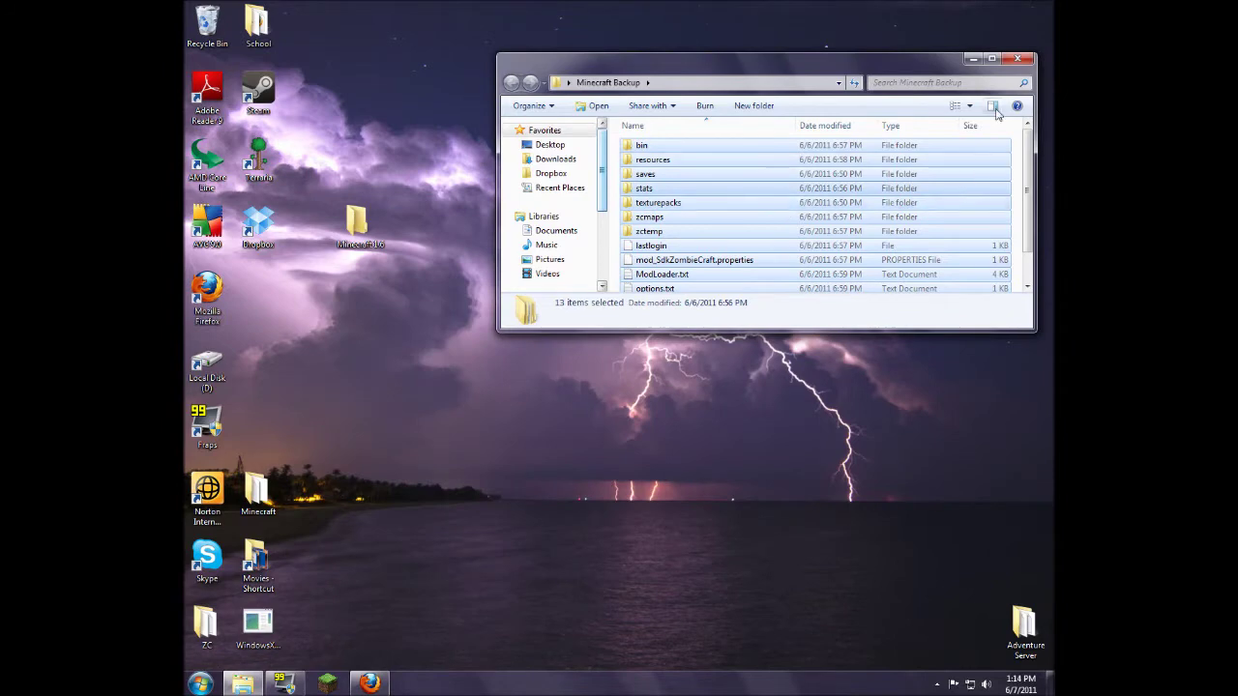
left_click(1018, 60)
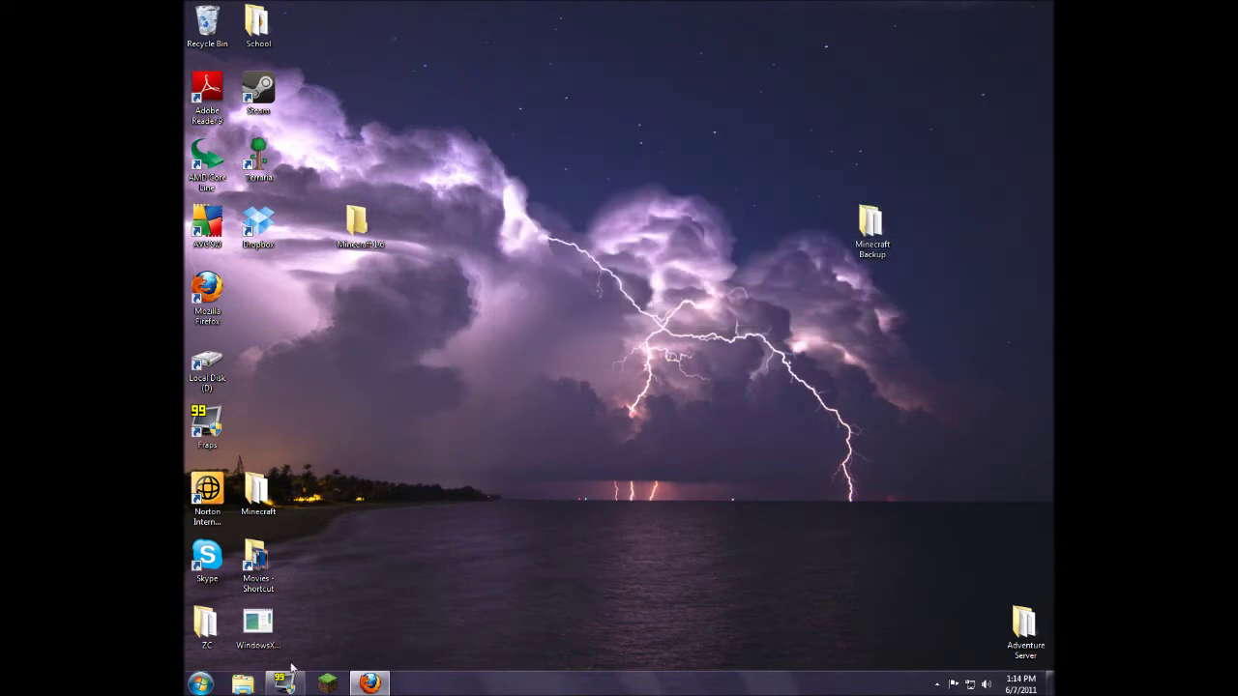
- Save Minecraft.exe from minecraft.net in Firefox and open its containing Downloads folder
left_click(486, 501)
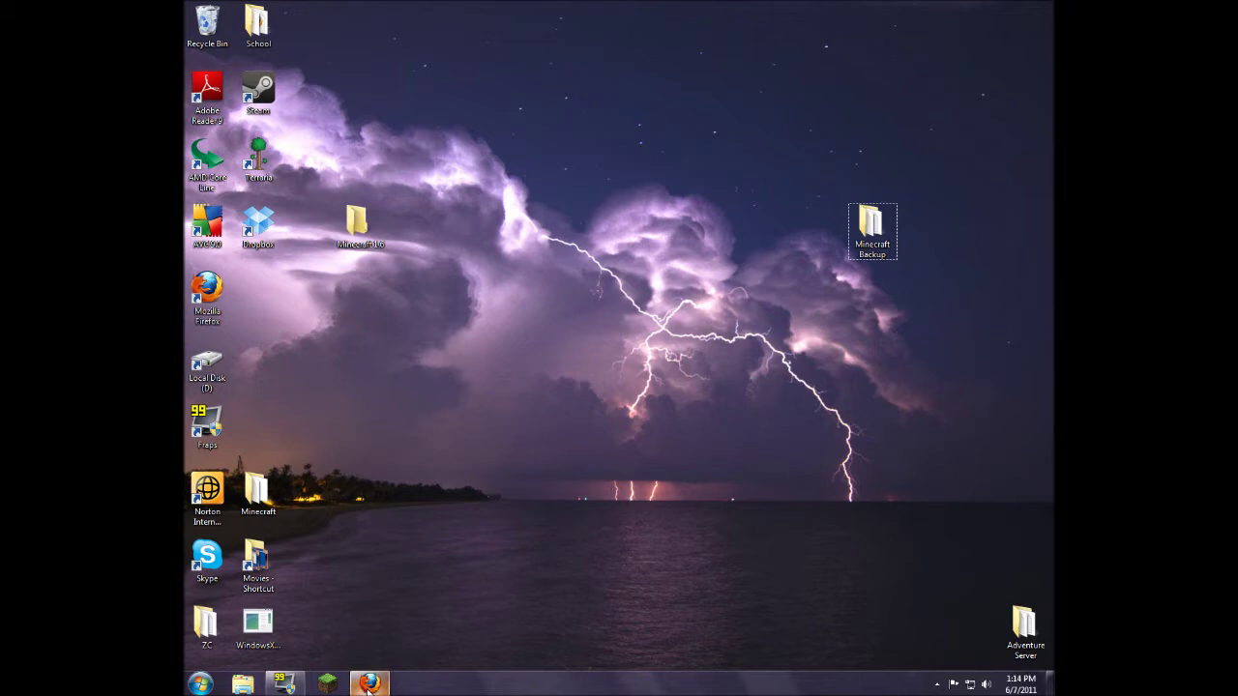
left_click(371, 684)
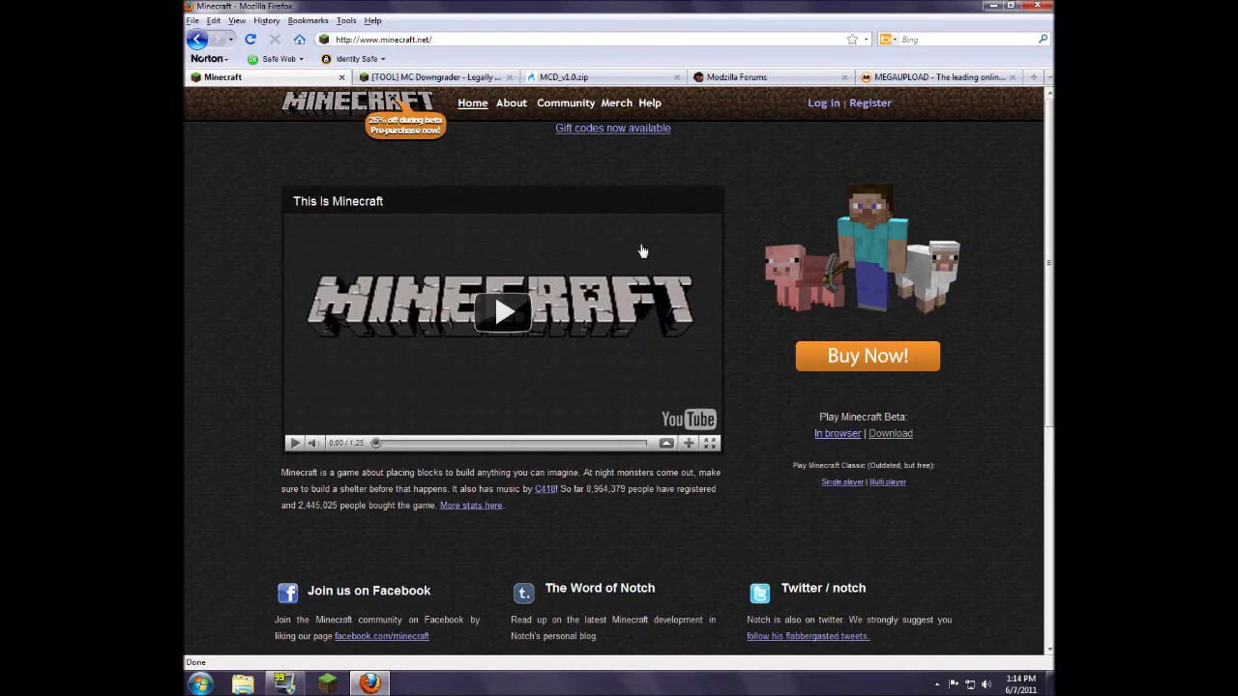
left_click(890, 433)
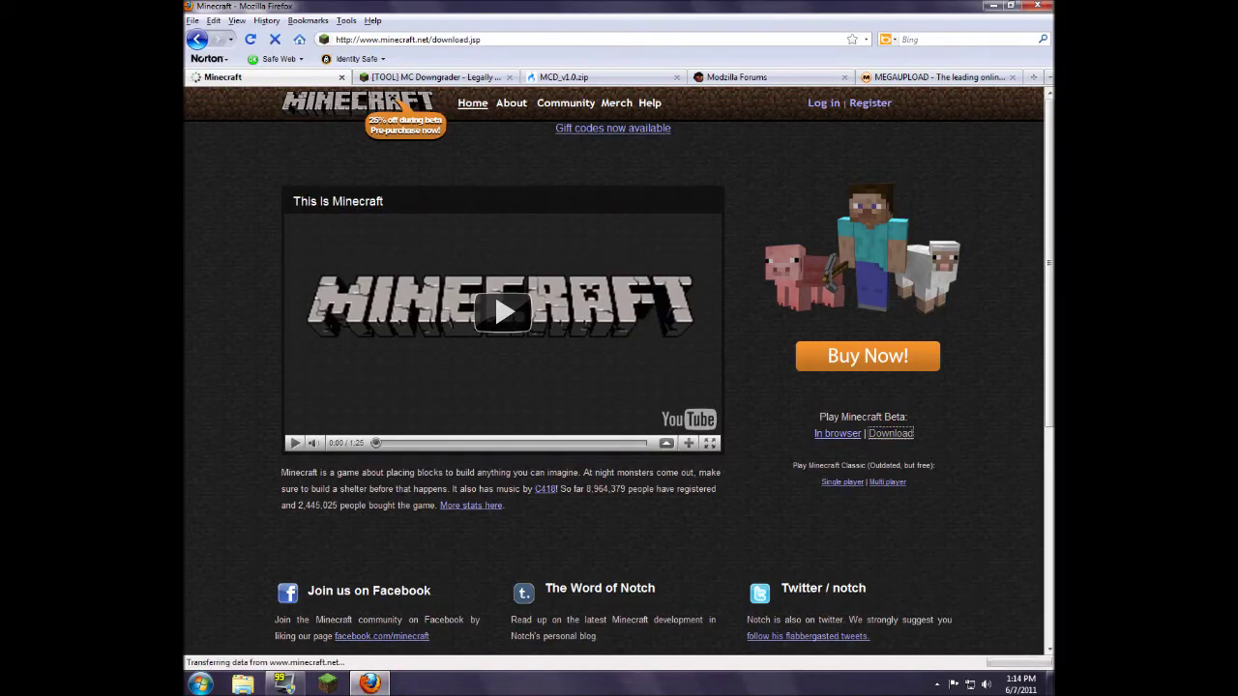
left_click(477, 319)
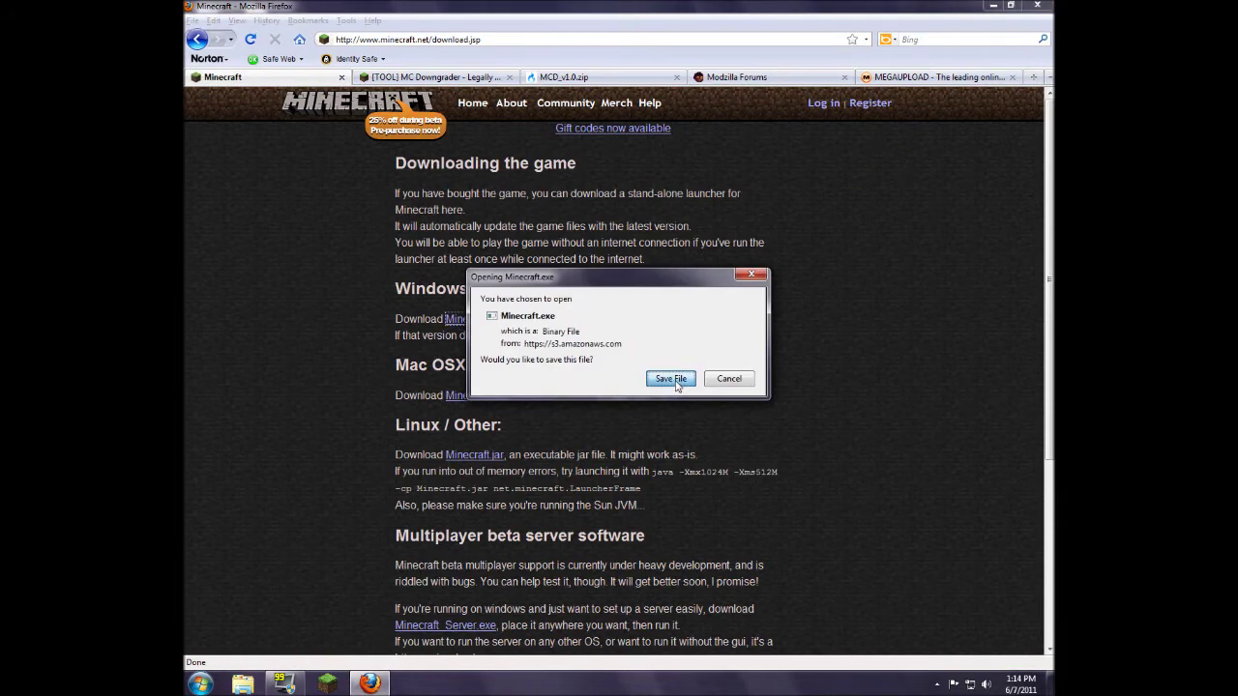
left_click(669, 377)
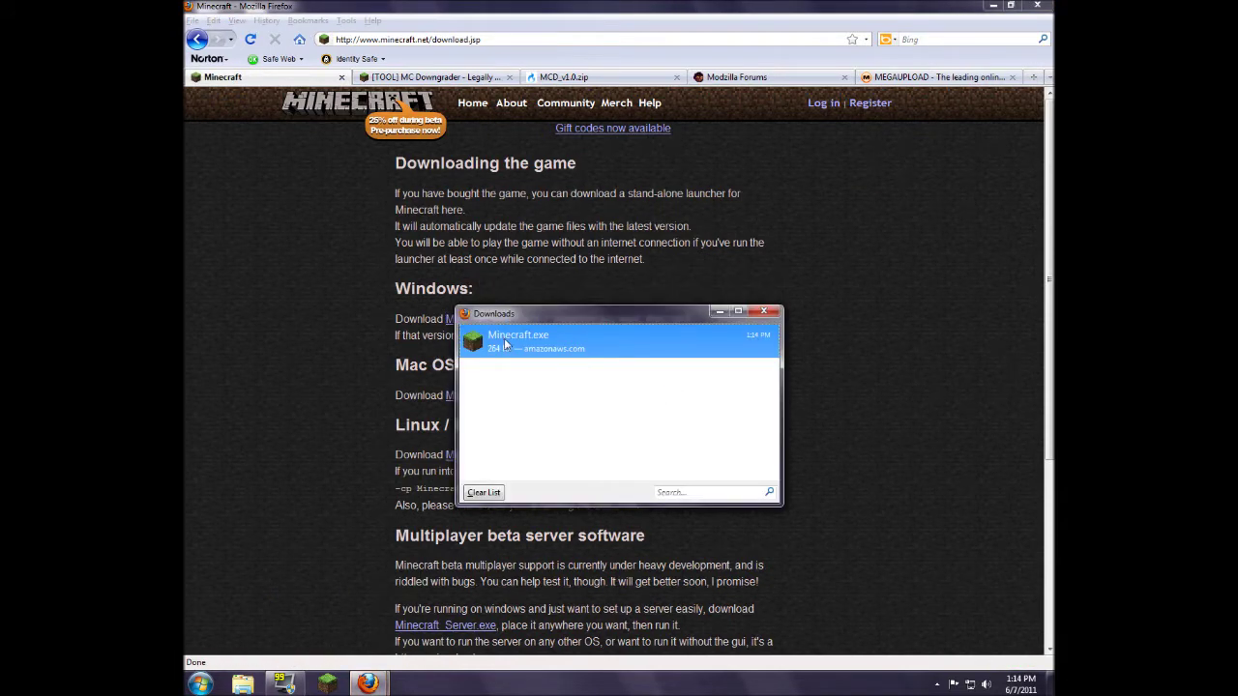
right_click(507, 344)
left_click(561, 366)
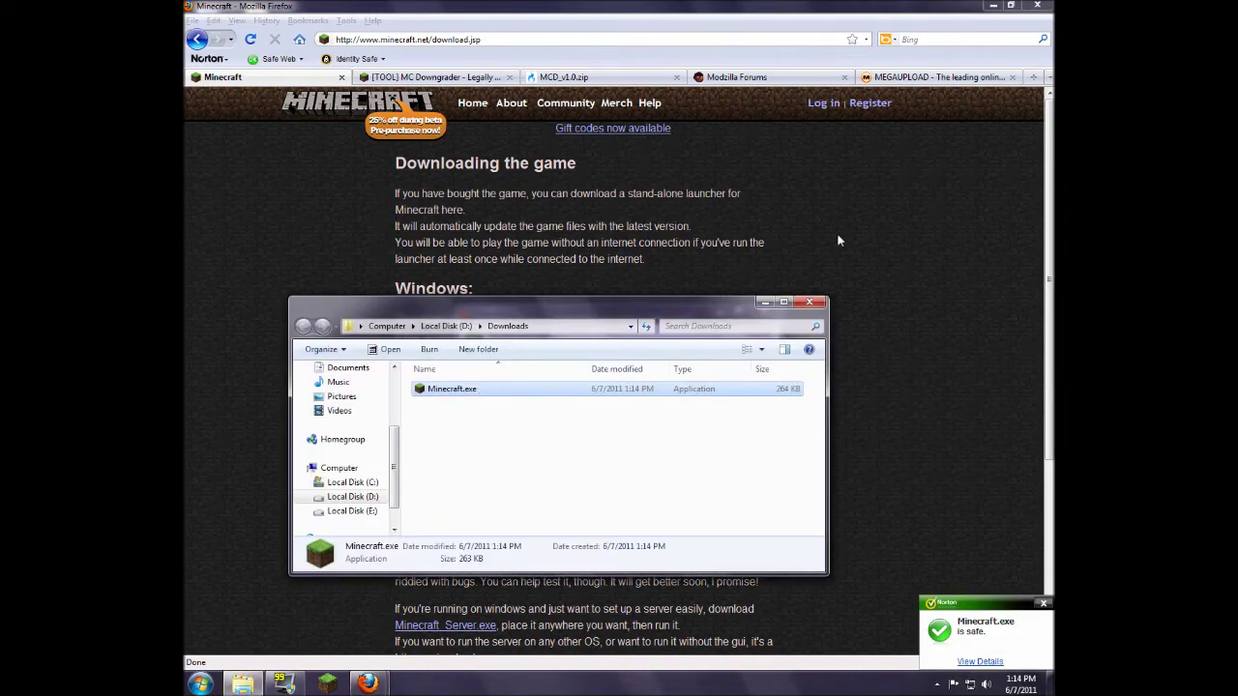
- Copy Minecraft.exe from Downloads into the Minecraft 1.6 folder and run it
left_click(995, 7)
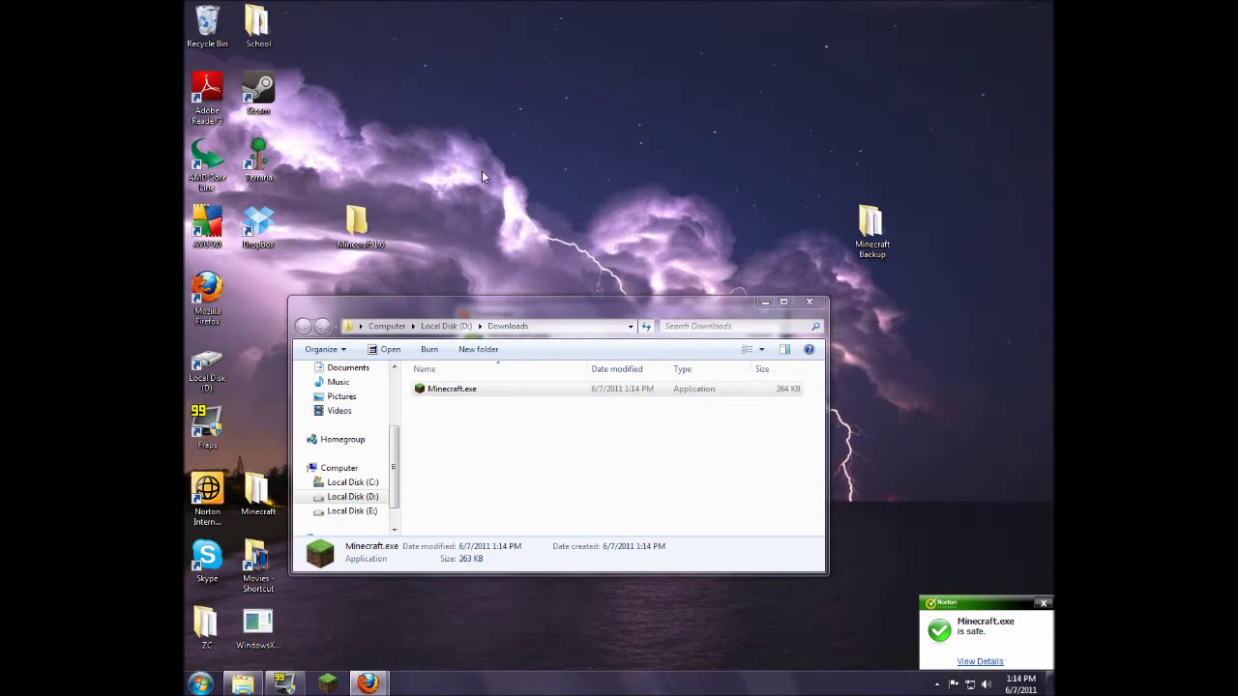
double_click(360, 227)
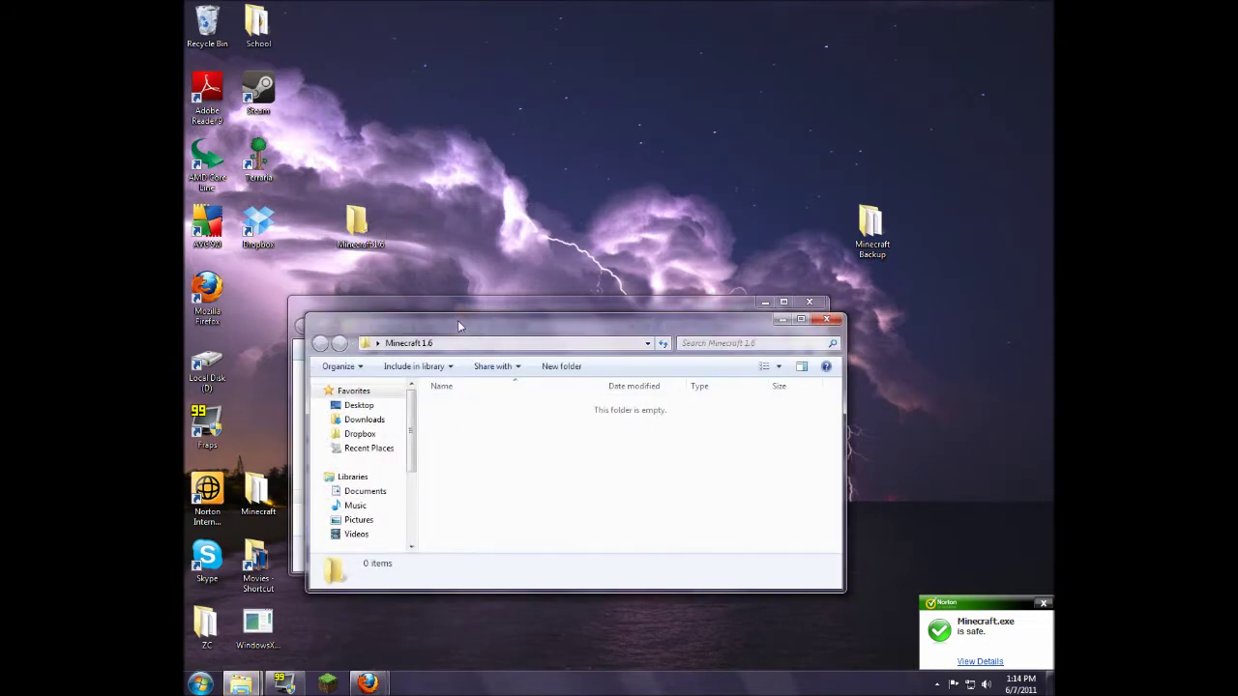
left_click_drag(459, 321, 515, 29)
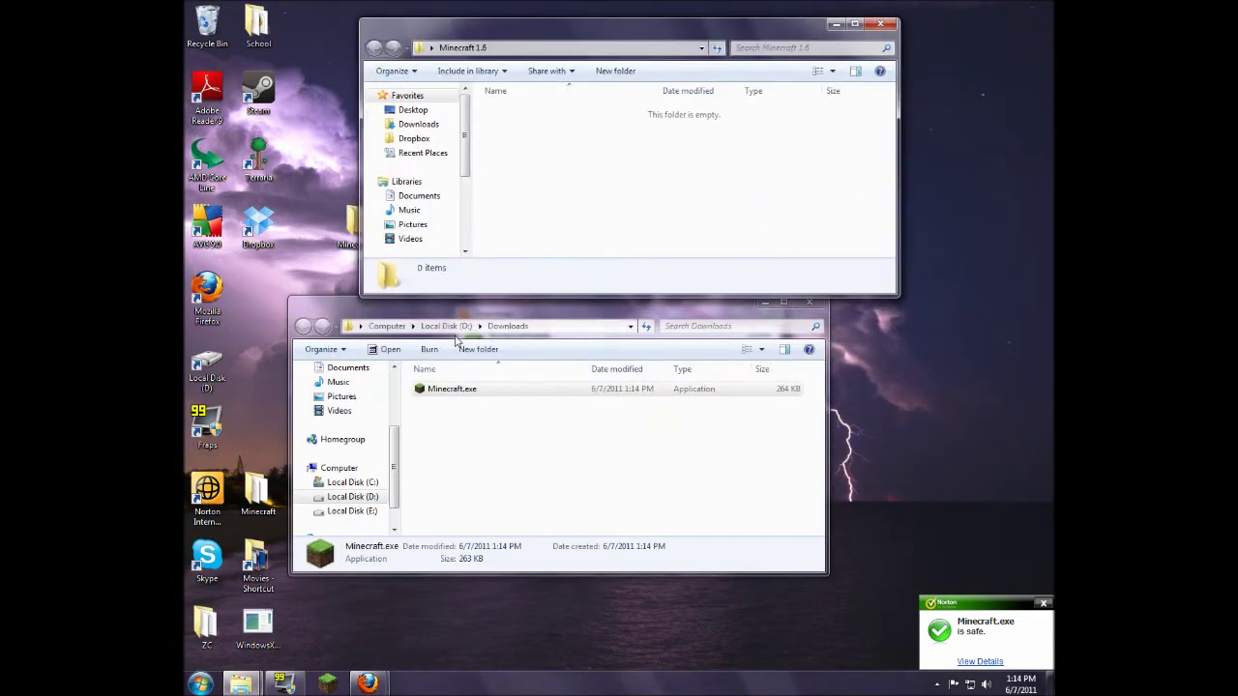
left_click_drag(452, 389, 577, 186)
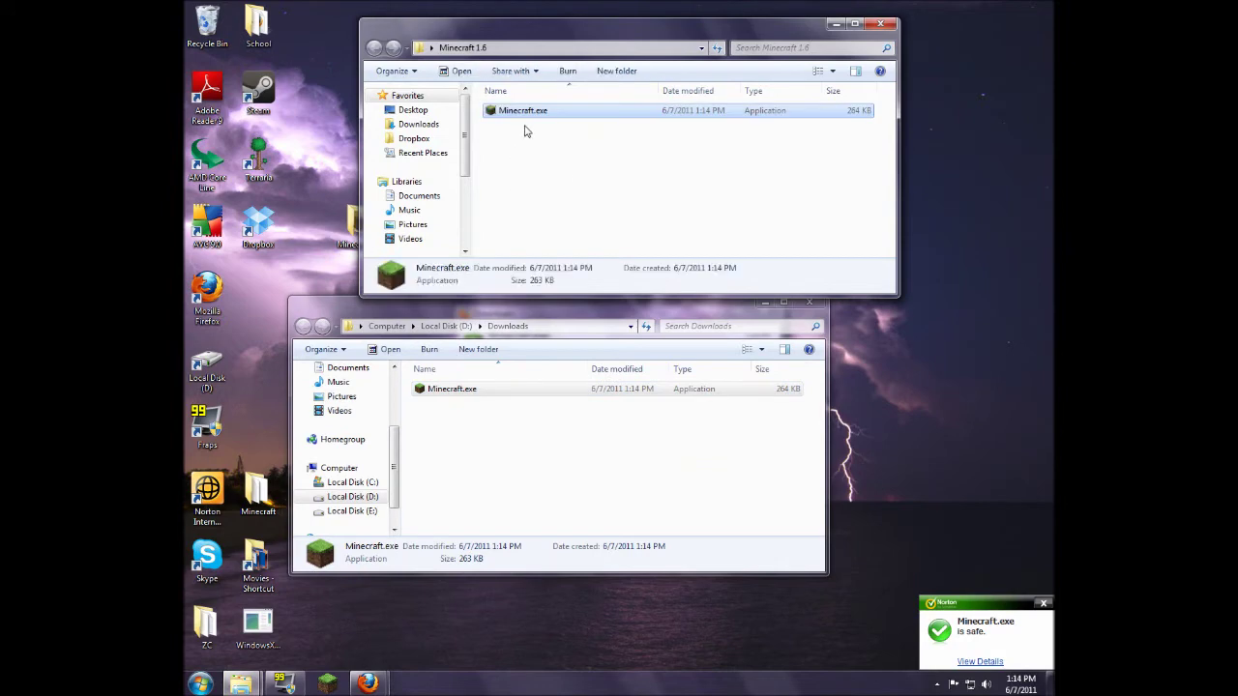
left_click(522, 110)
double_click(527, 117)
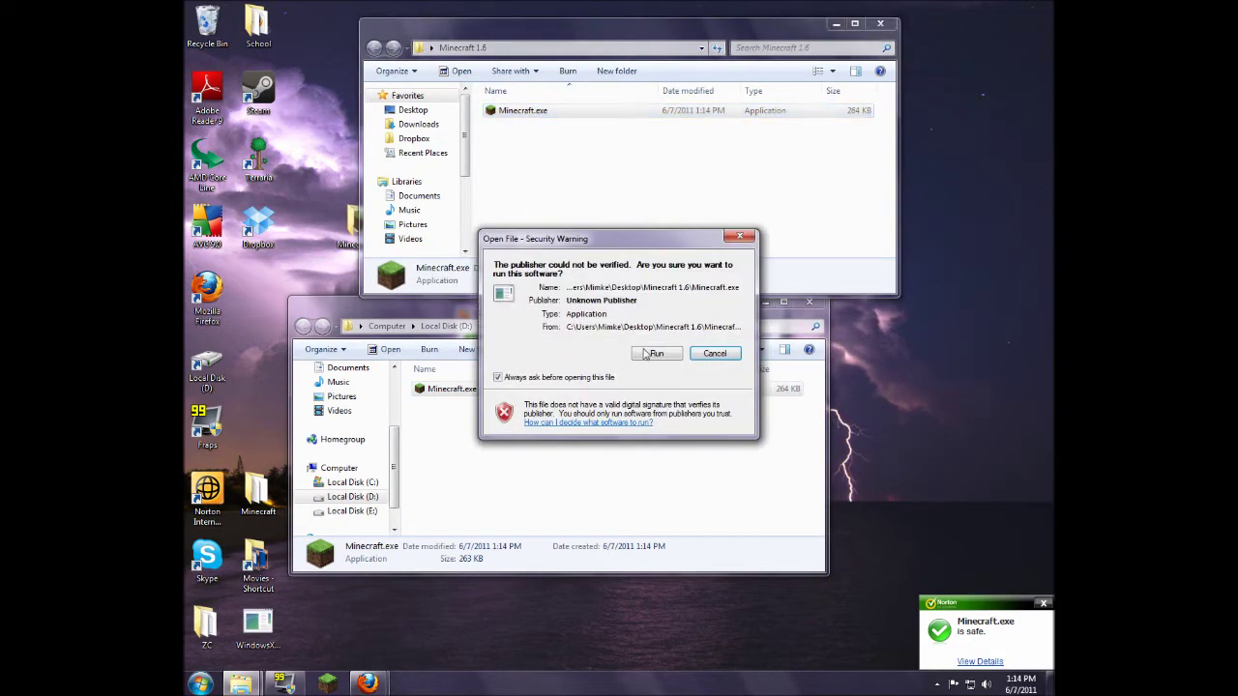
- Allow the launcher, log in, let it update to Beta 1.6.6, then close the game
left_click(648, 356)
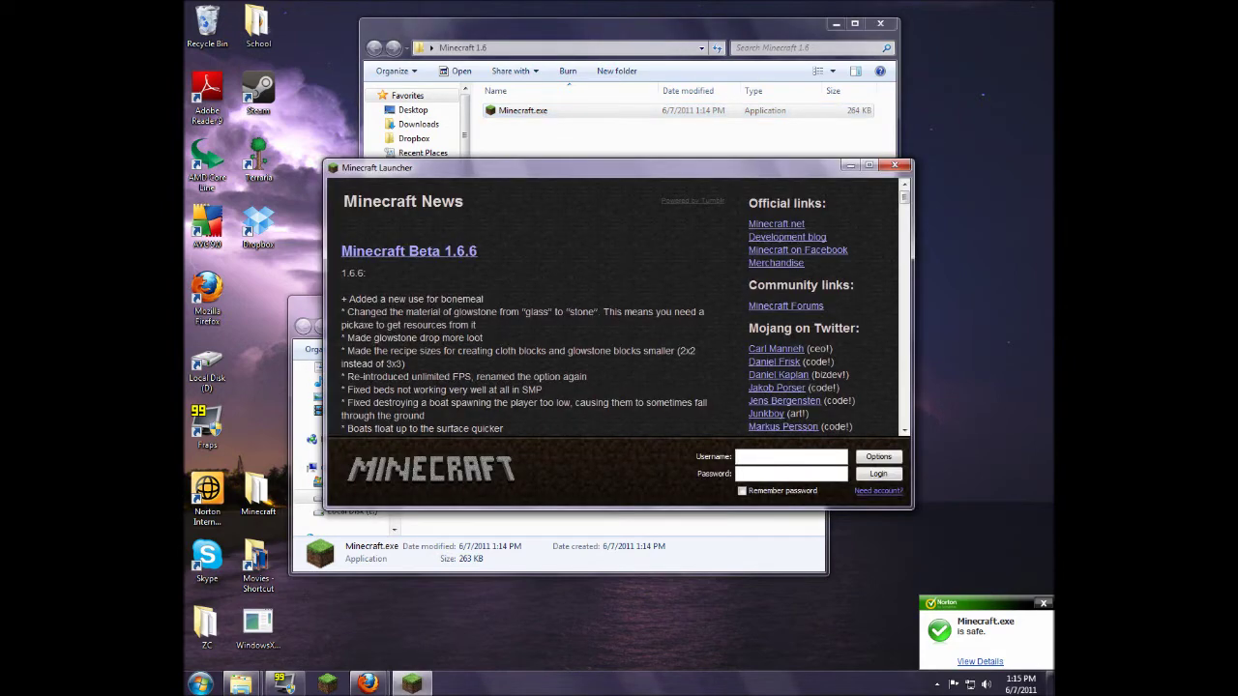
left_click(879, 474)
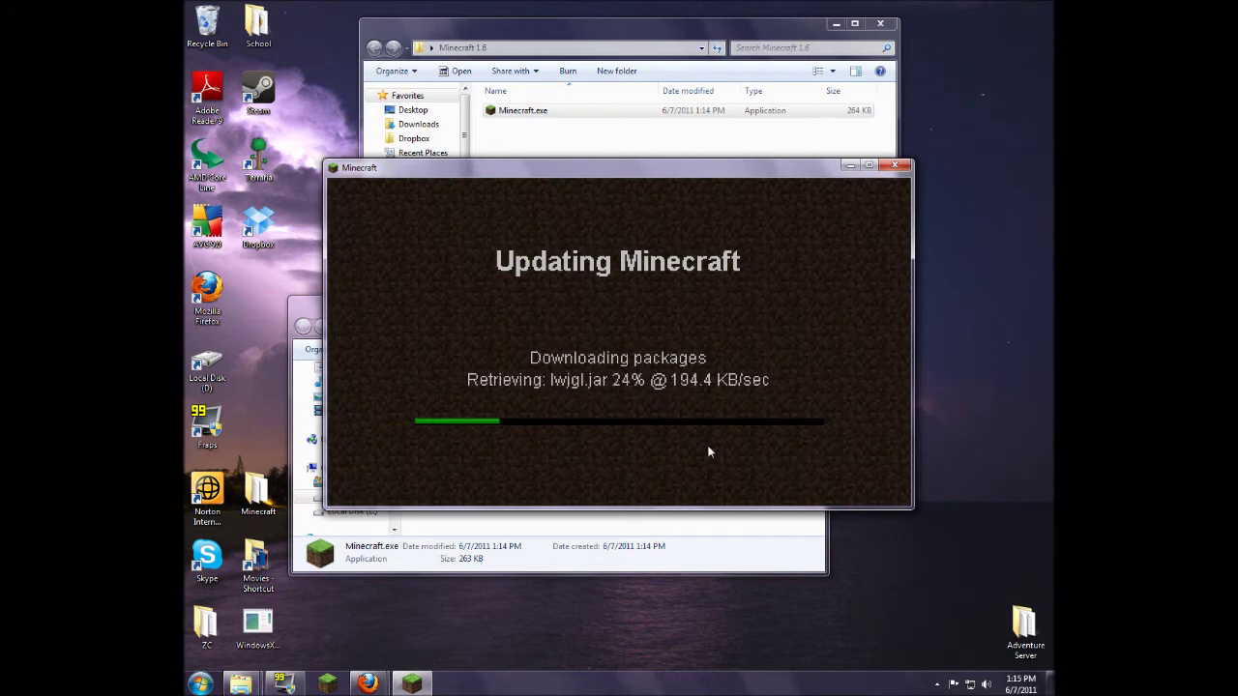
left_click(309, 307)
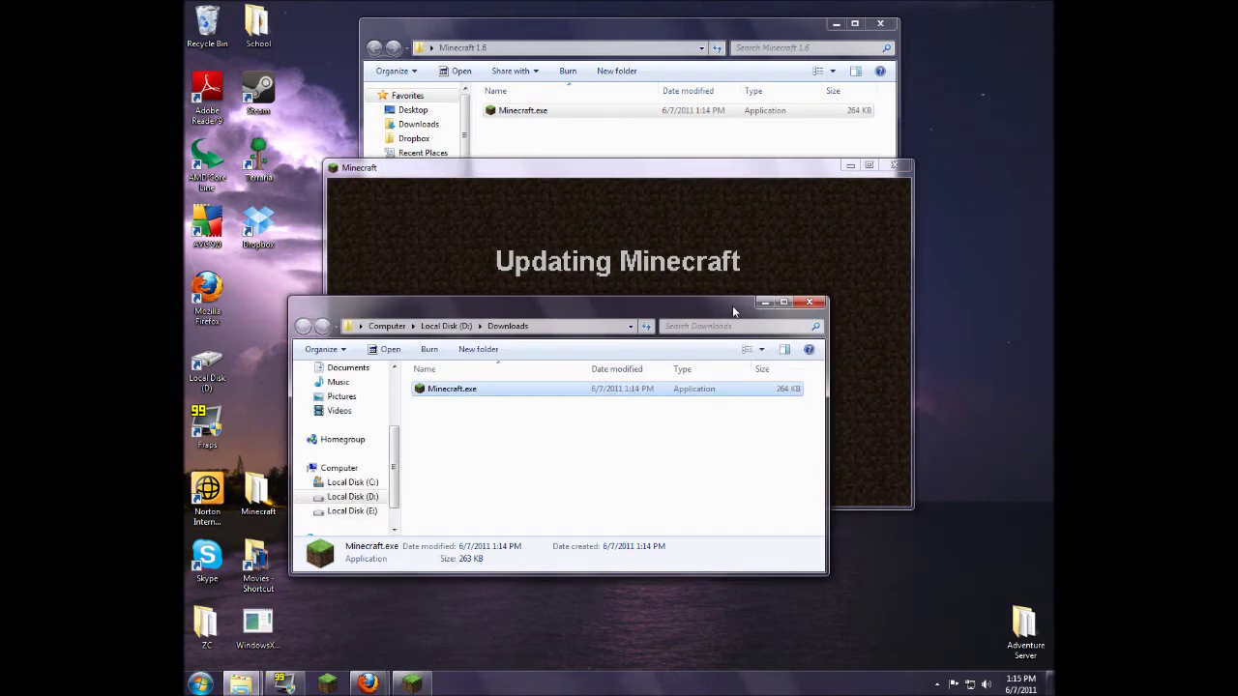
left_click(818, 300)
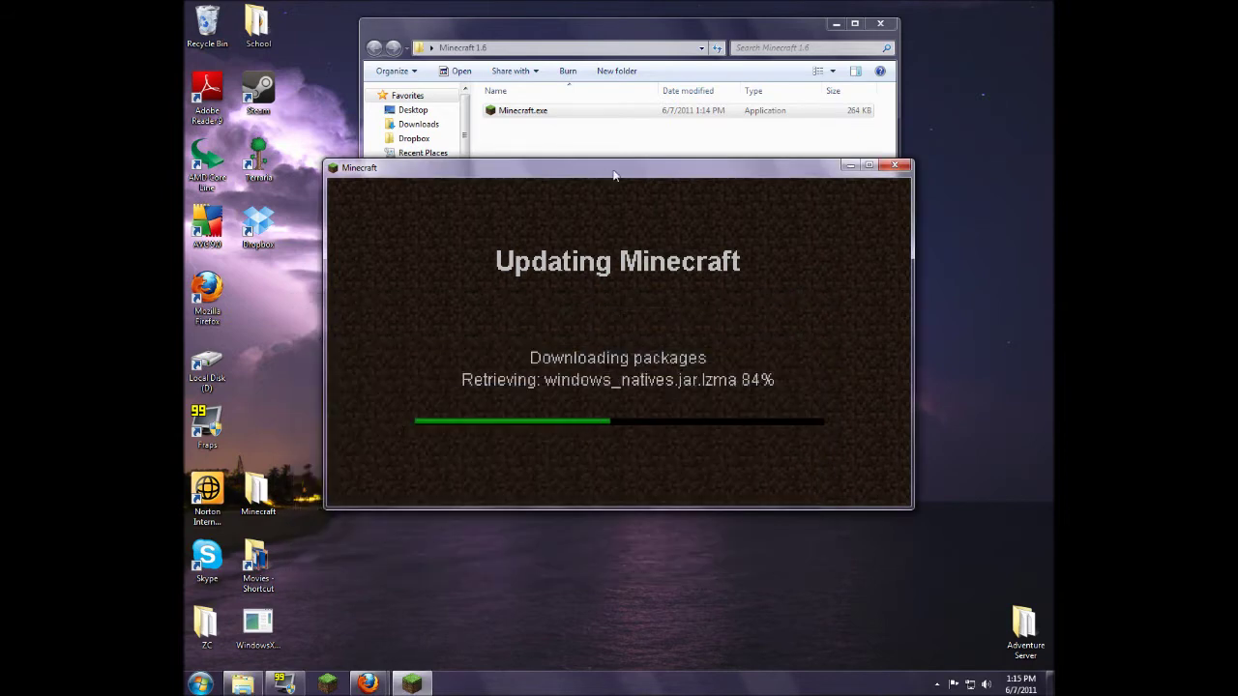
left_click_drag(614, 172, 643, 257)
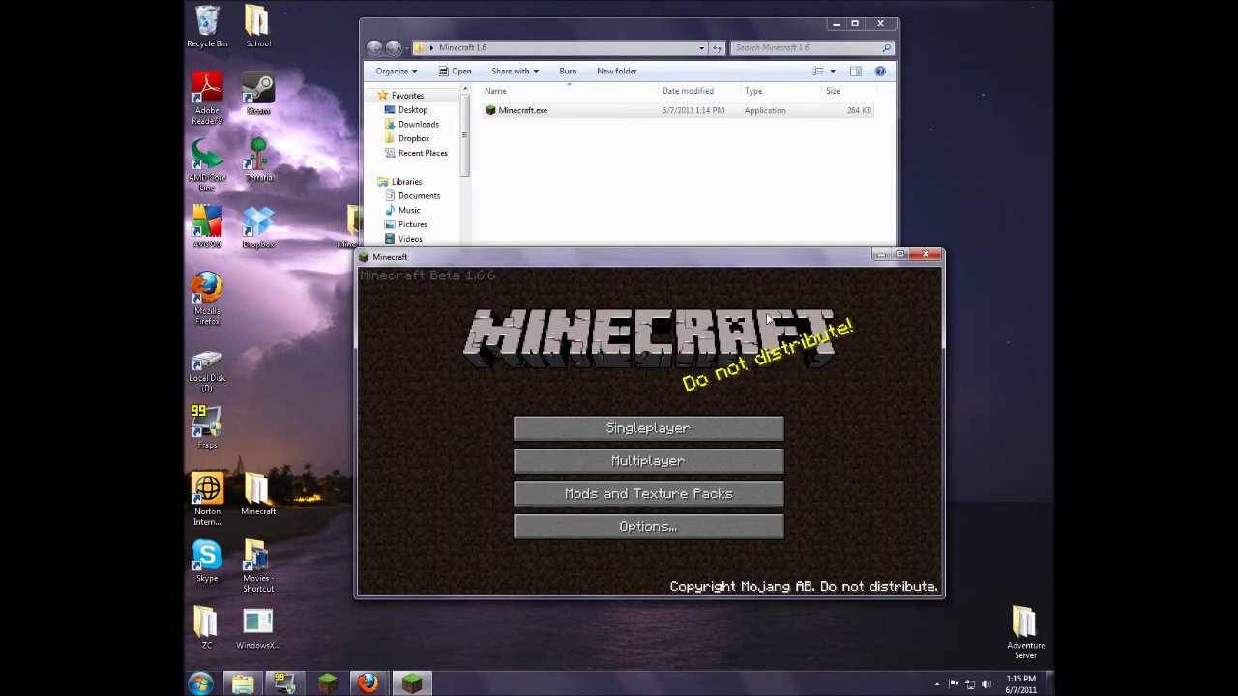
left_click(925, 255)
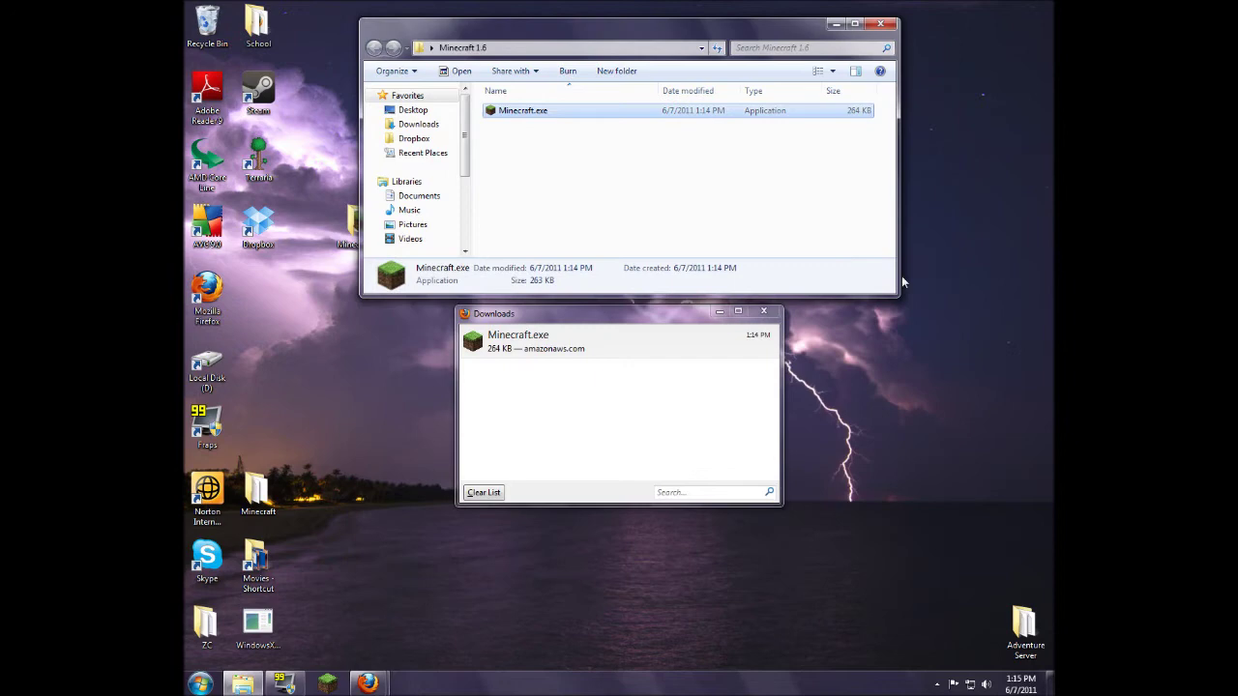
- Open the MC Downgrader forum thread in Firefox and scroll to its Windows download link
left_click(369, 685)
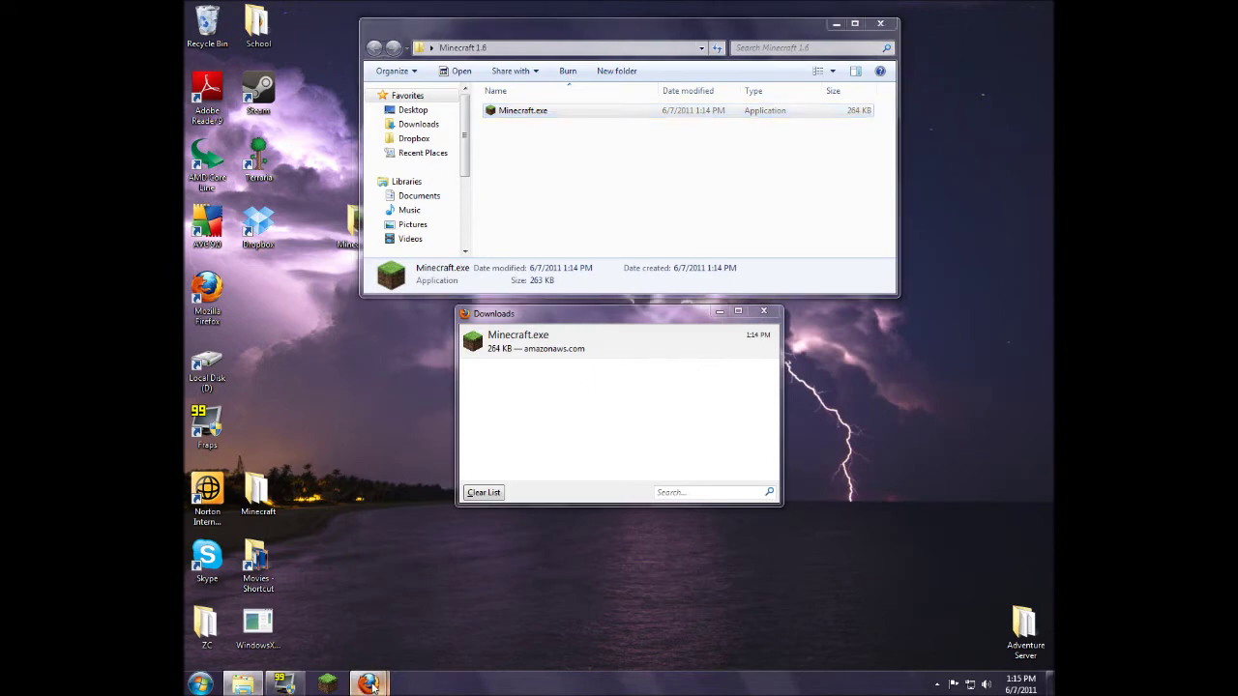
mouse_move(367, 684)
left_click(311, 580)
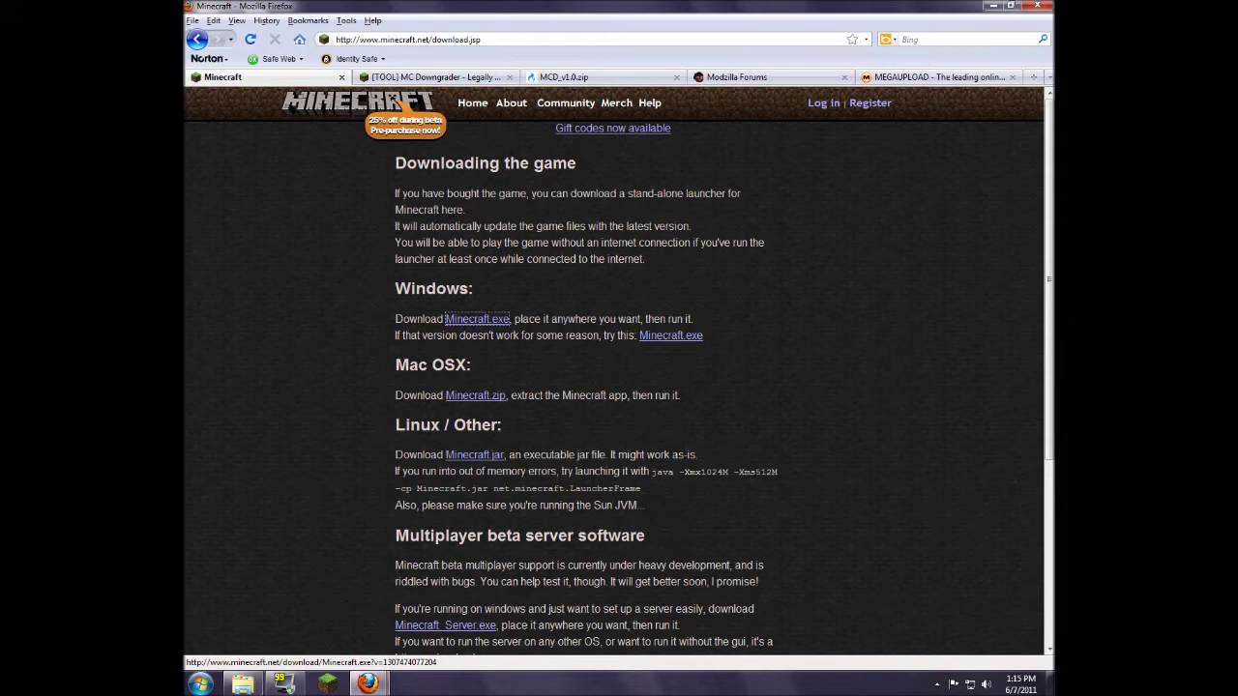
left_click(431, 78)
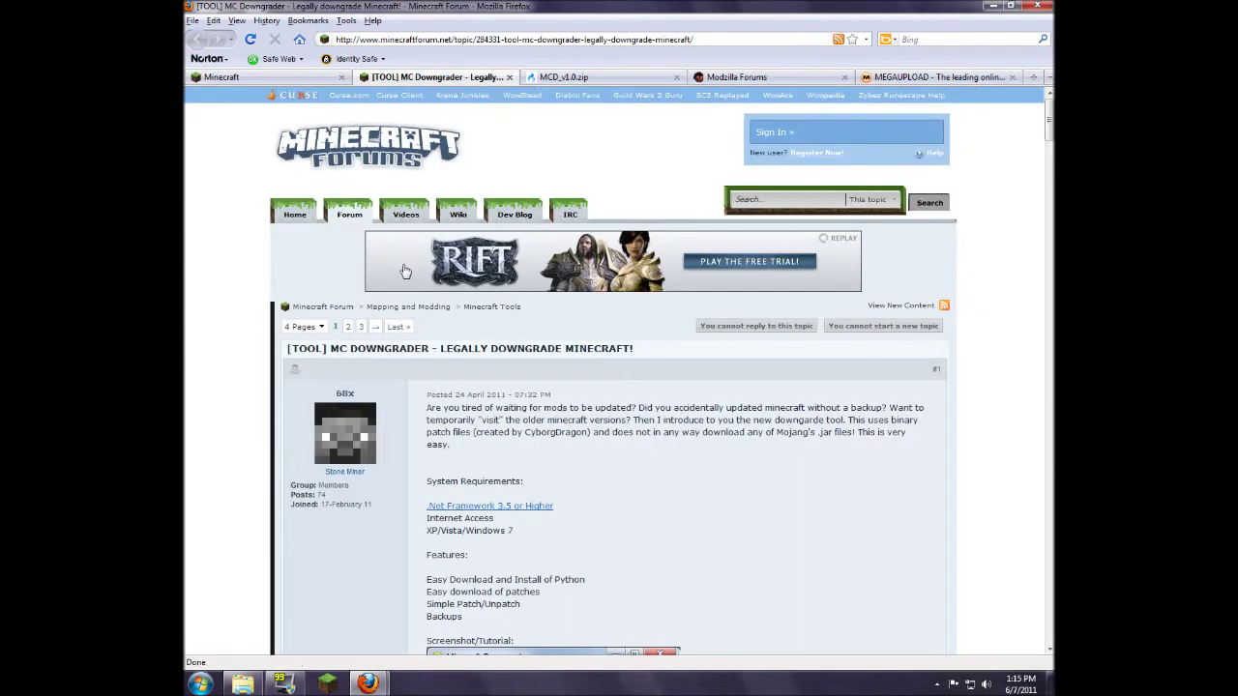
scroll(449, 334, "down", 1)
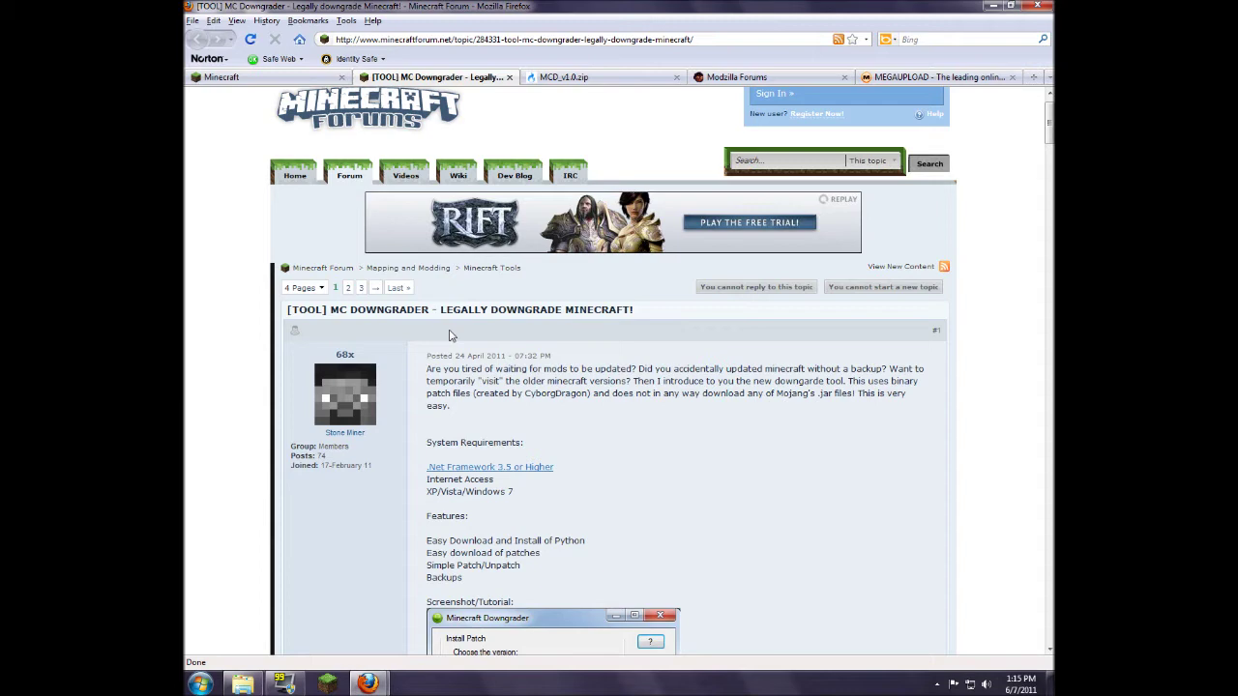
scroll(449, 336, "down", 1)
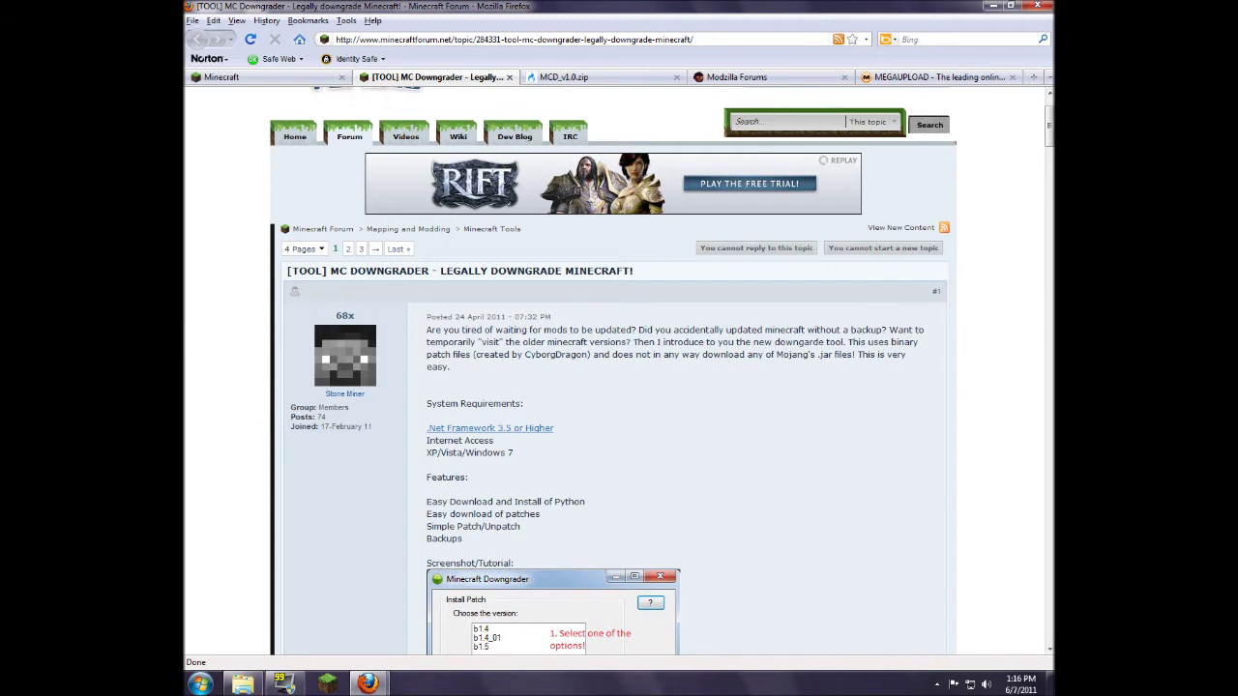
scroll(461, 338, "down", 1)
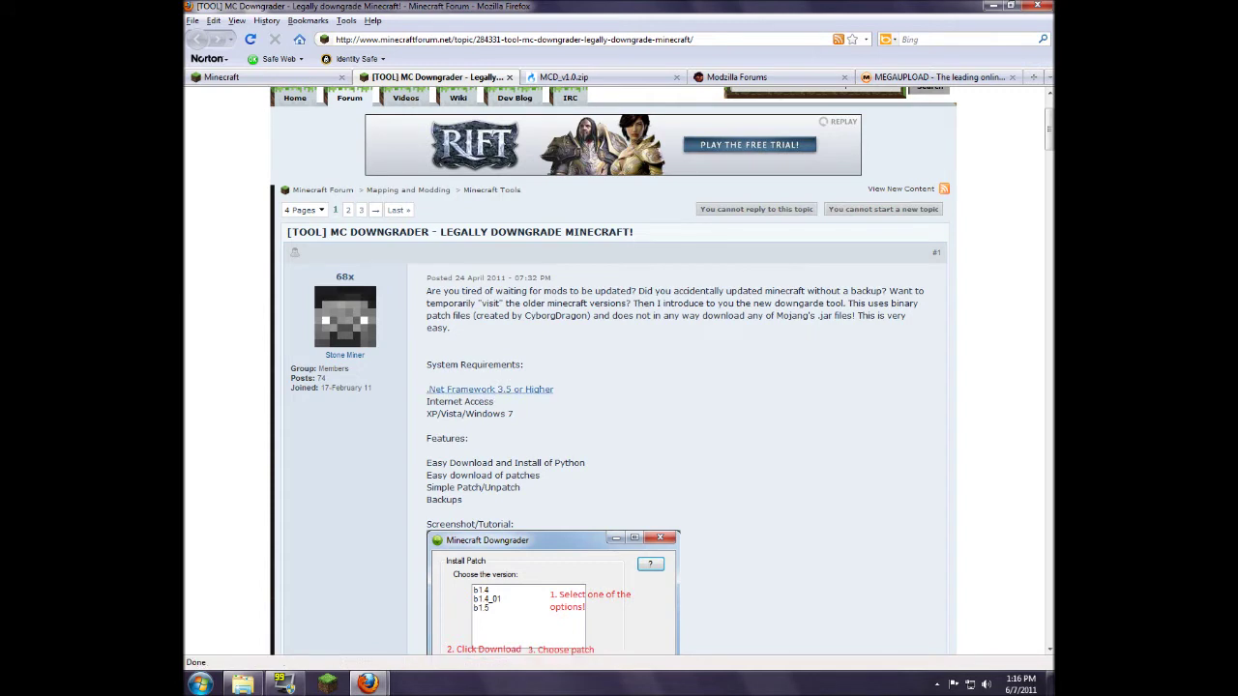
scroll(464, 426, "down", 1)
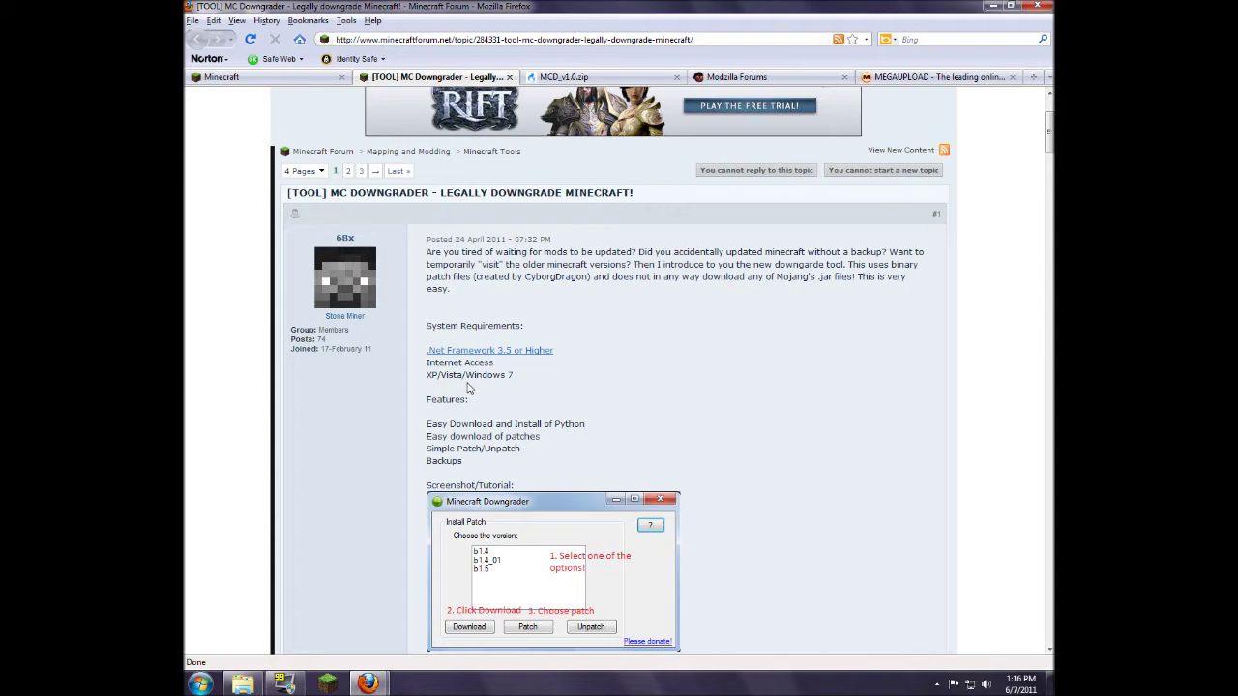
scroll(469, 387, "down", 5)
scroll(468, 387, "down", 5)
scroll(469, 387, "down", 5)
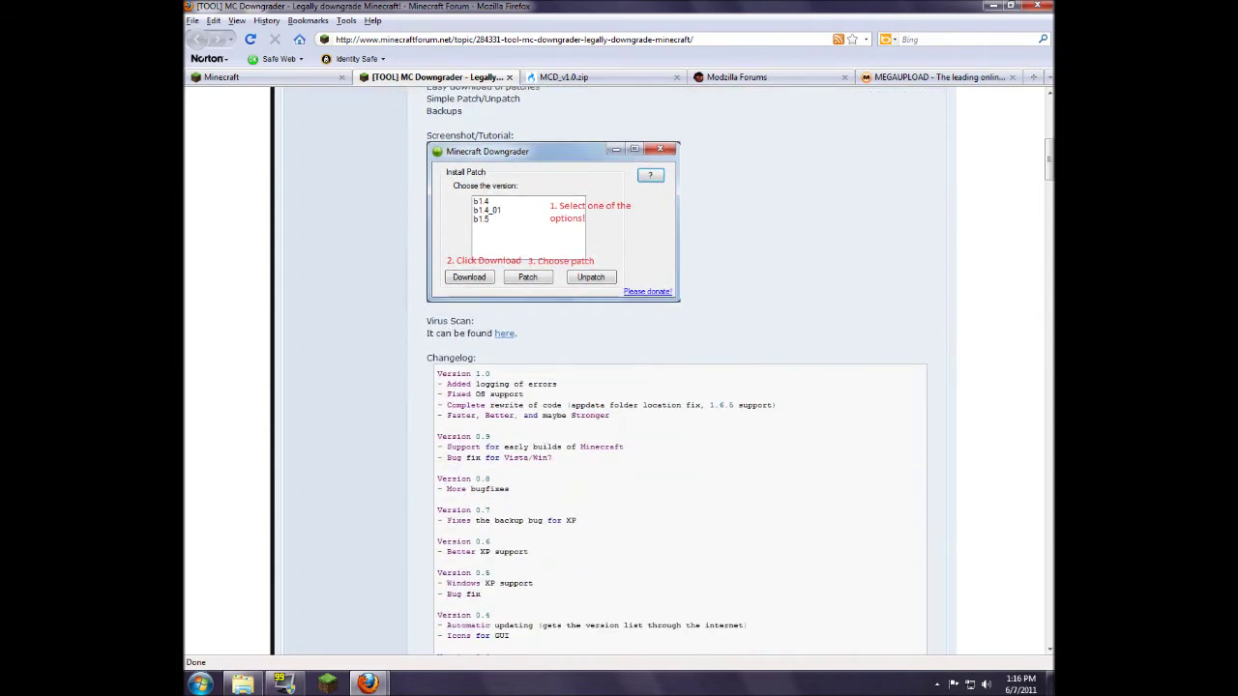
scroll(469, 387, "down", 5)
scroll(468, 387, "down", 2)
scroll(468, 387, "down", 1)
scroll(468, 387, "down", 1)
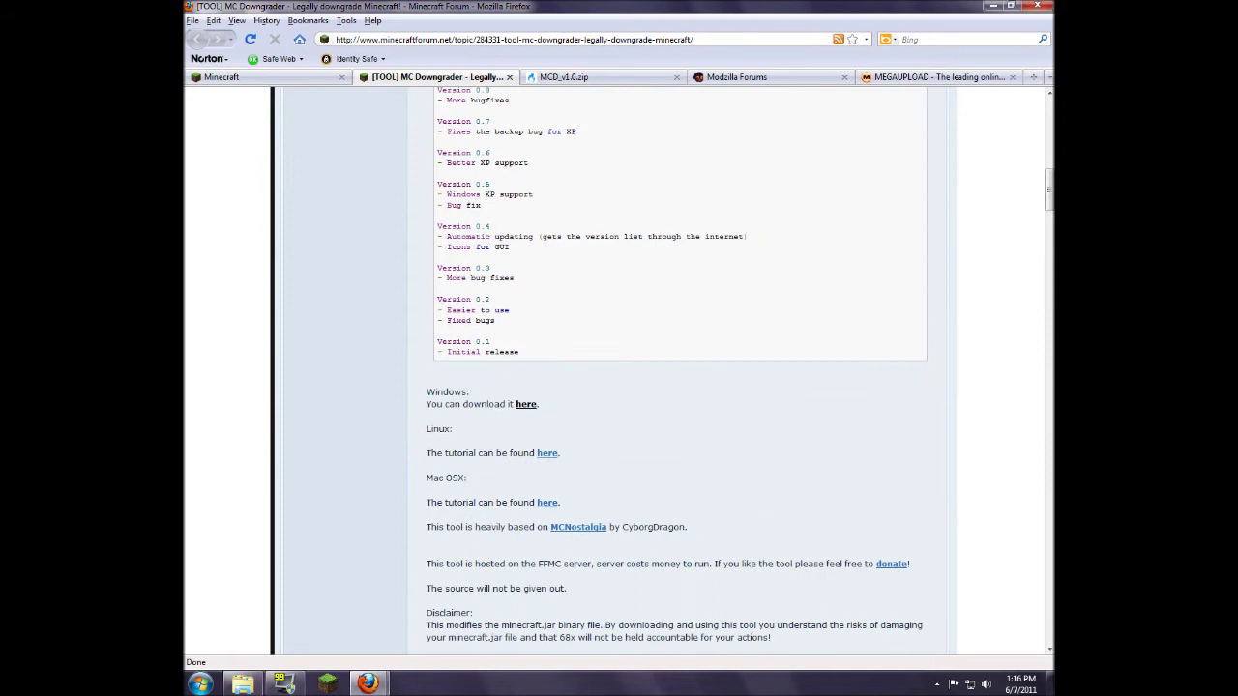
left_click_drag(426, 477, 476, 482)
left_click(488, 484)
scroll(487, 464, "up", 1)
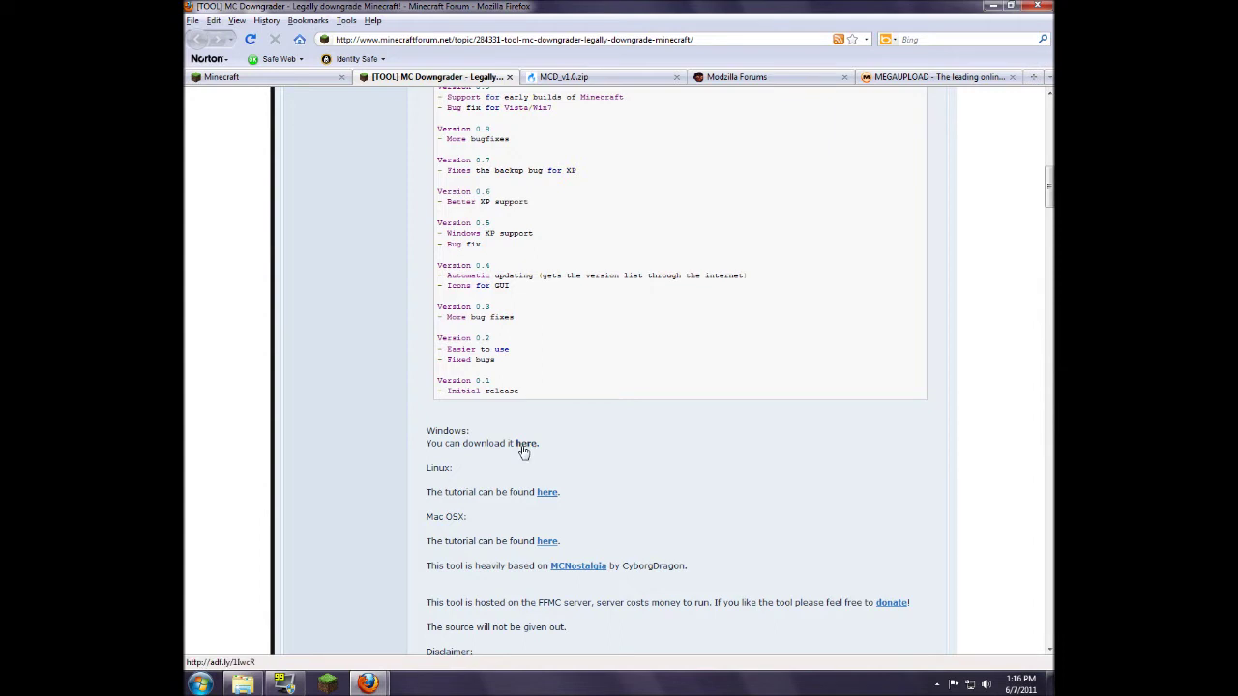
- Save MCD_v1.0.zip from MediaFire and show it in the Downloads folder
left_click(580, 77)
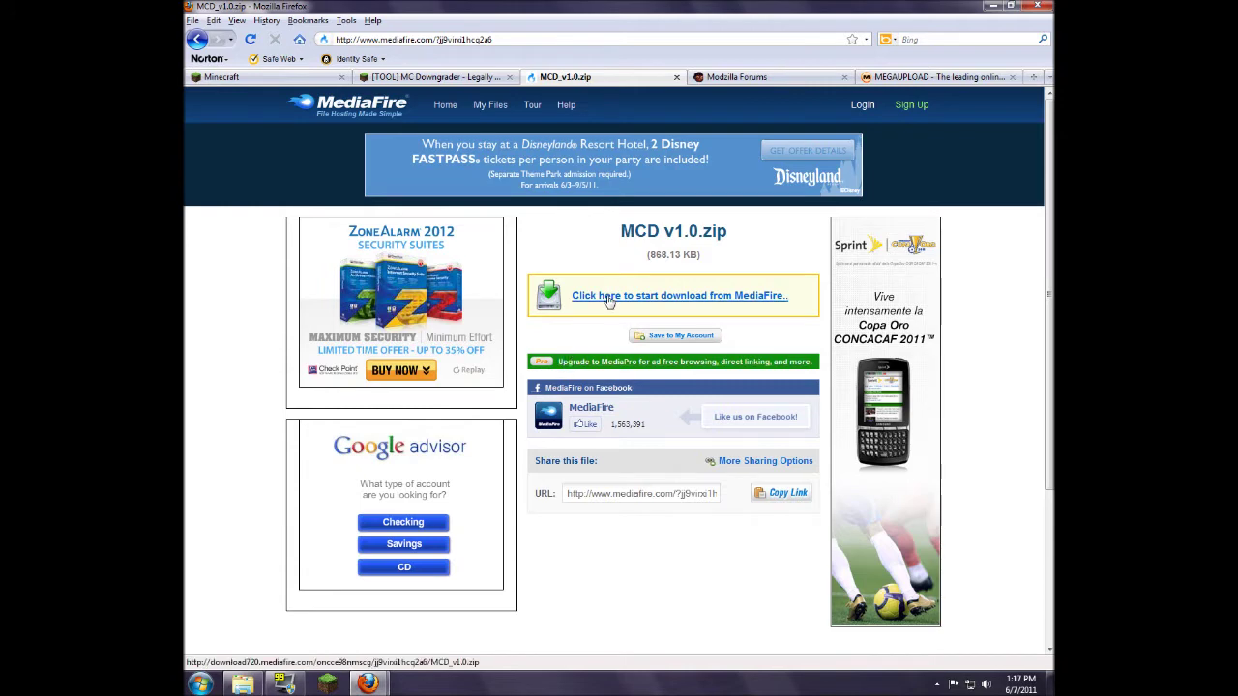
left_click(609, 296)
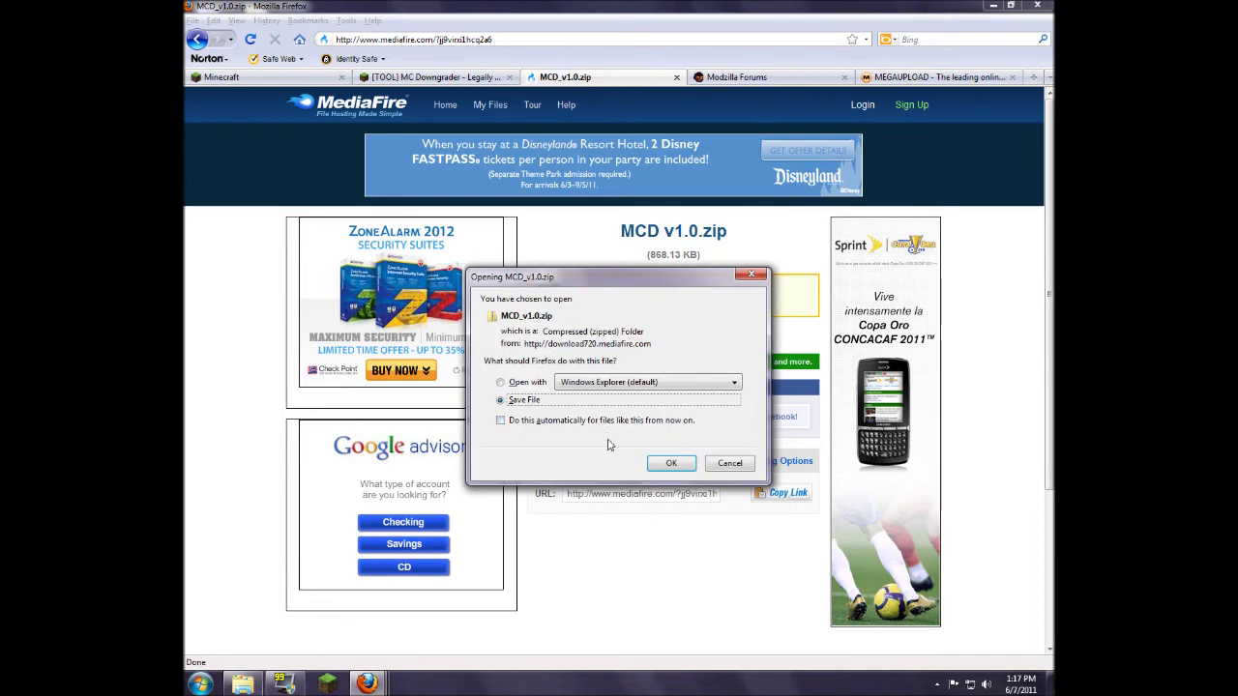
left_click(670, 462)
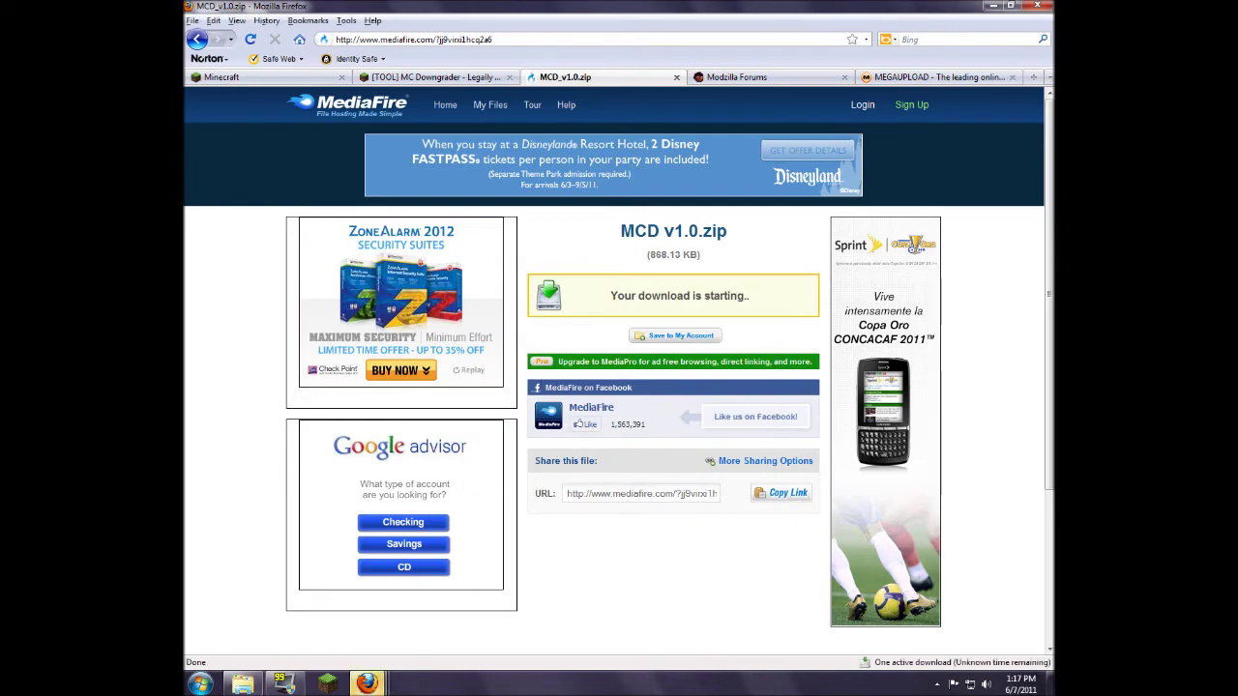
mouse_move(367, 684)
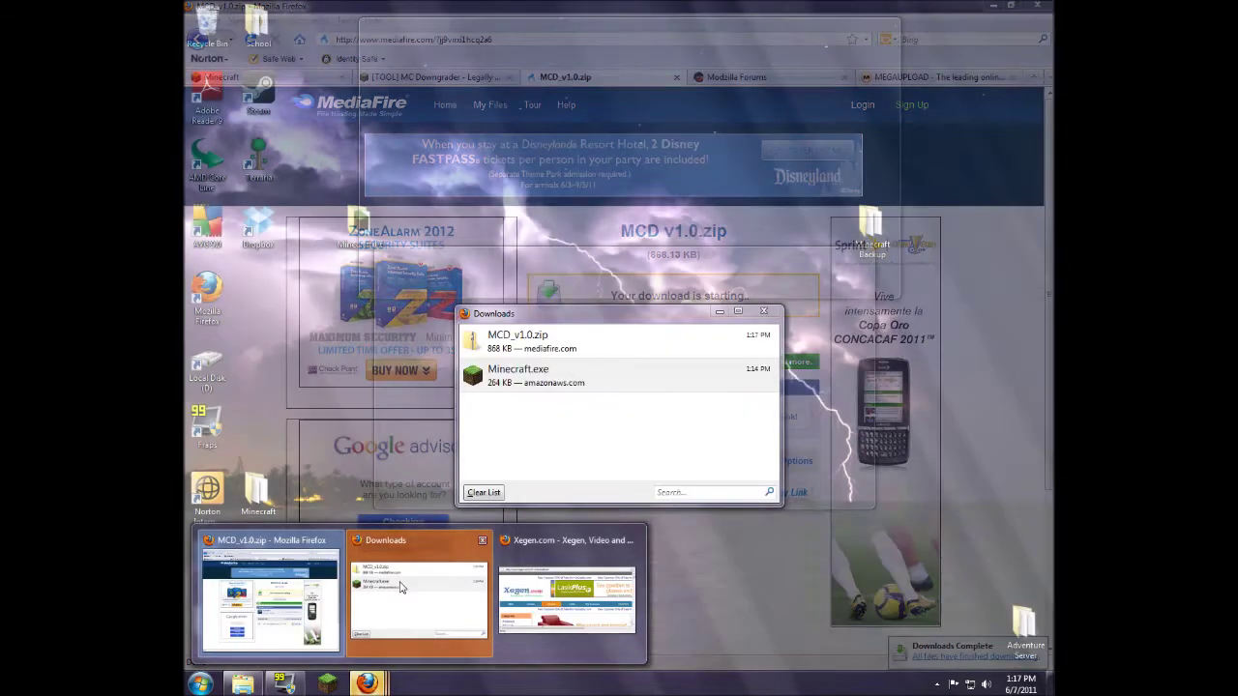
left_click(401, 586)
right_click(512, 337)
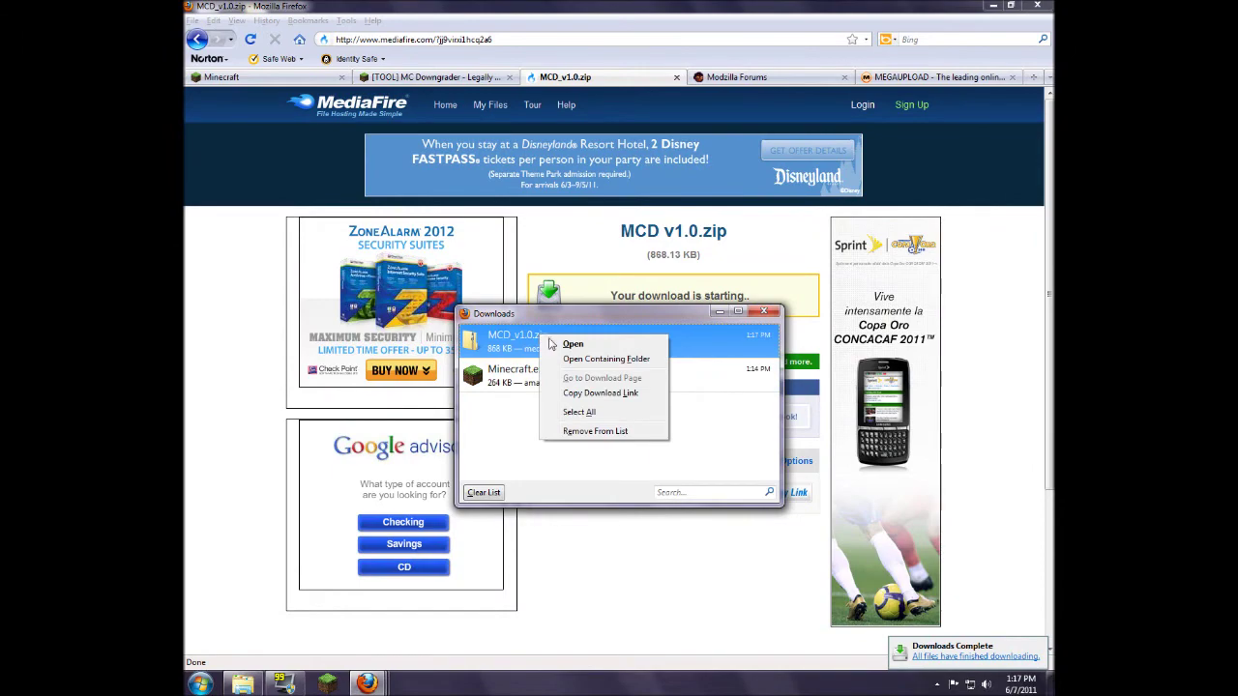
left_click(606, 359)
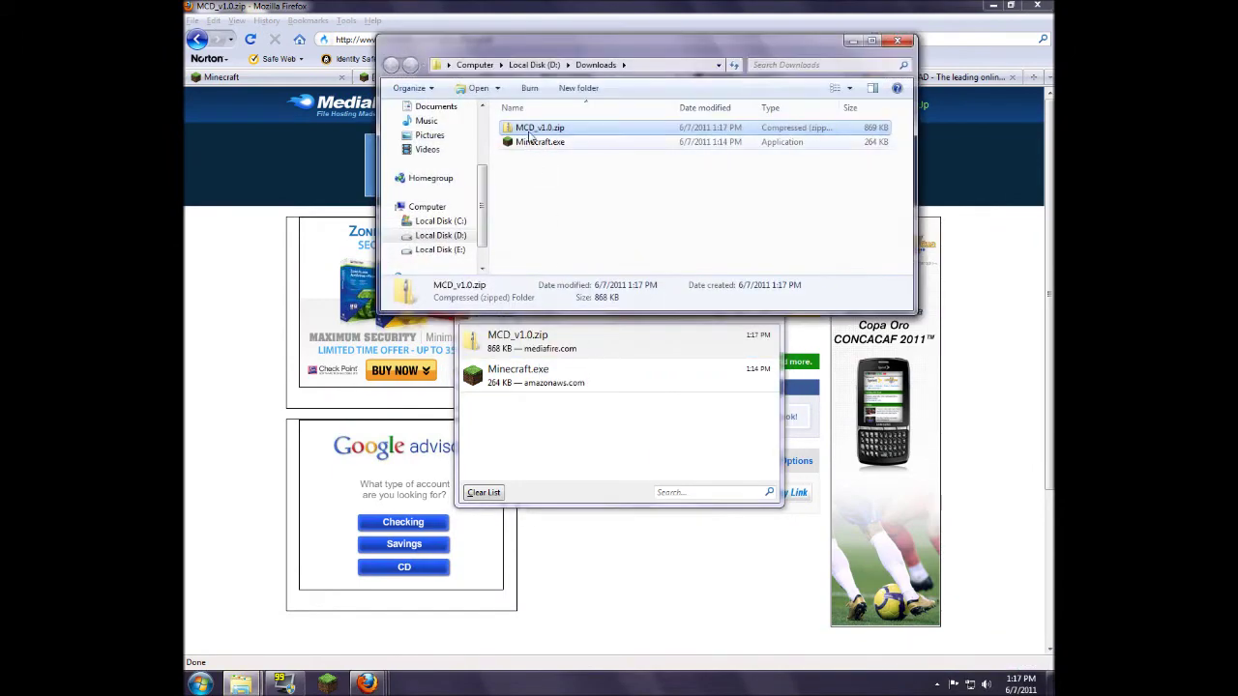
left_click(989, 10)
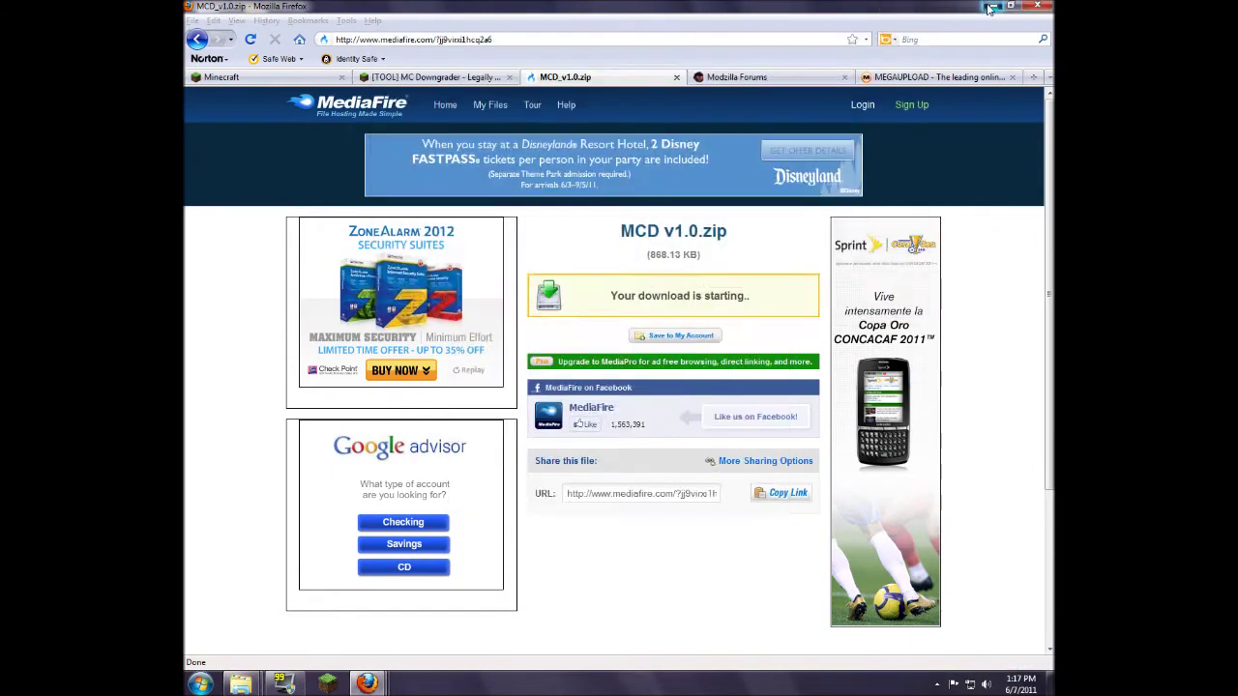
- Copy MCD_v1.0.zip from Downloads into the Minecraft 1.6 folder
left_click_drag(580, 38, 577, 349)
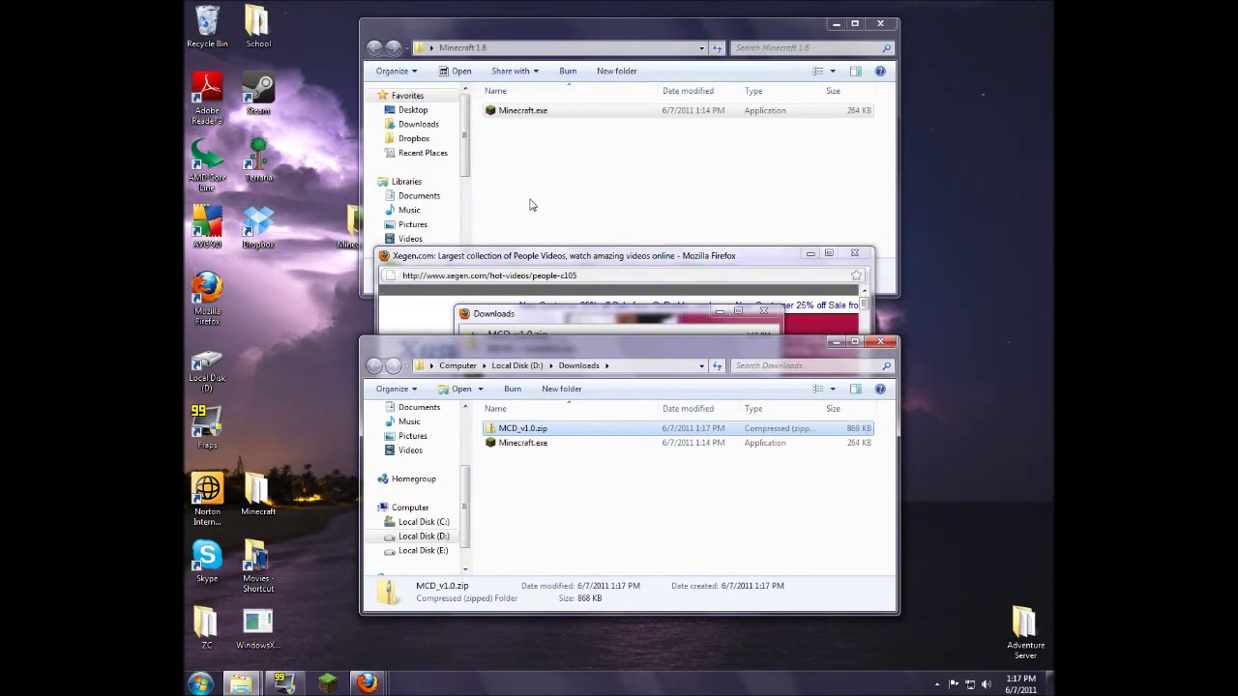
left_click_drag(522, 429, 546, 187)
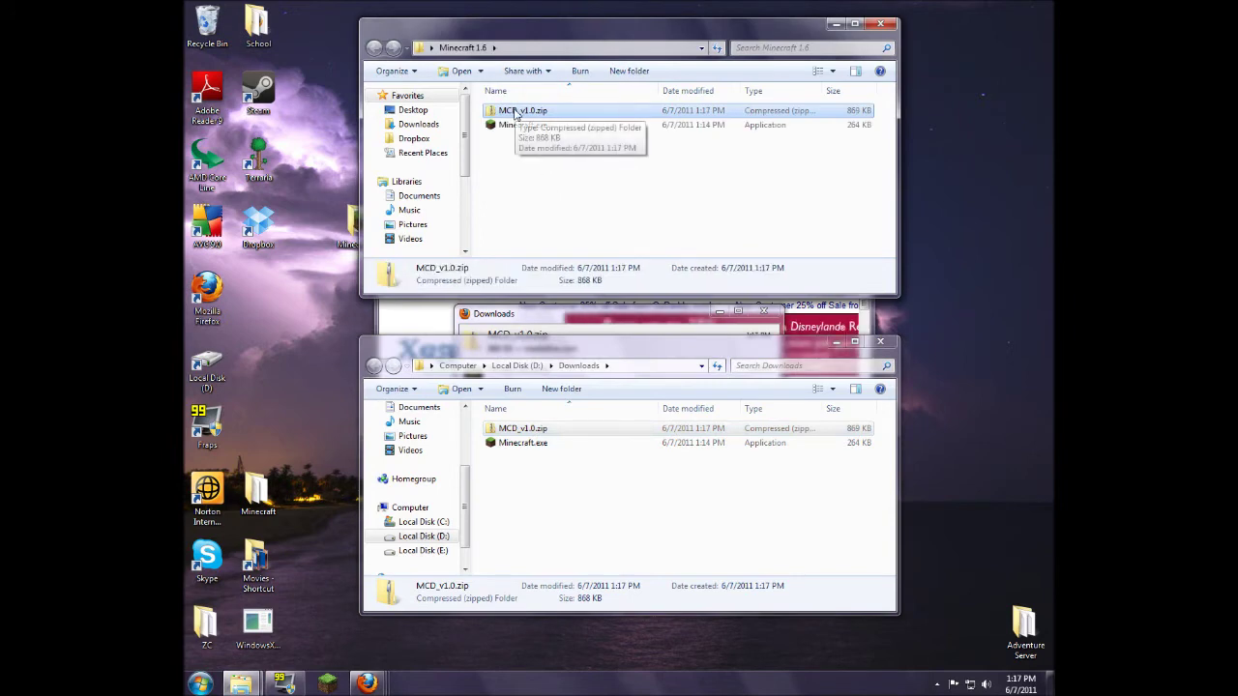
left_click(880, 342)
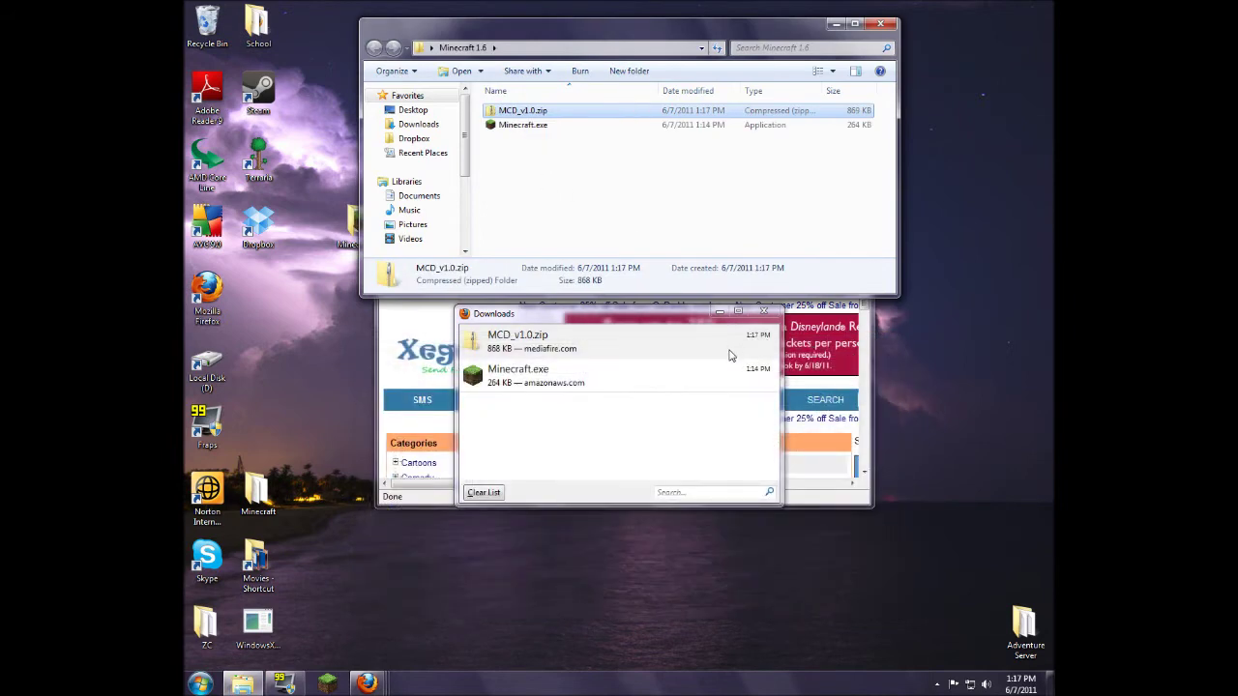
- Extract MCD_v1.0.zip into the Minecraft 1.6 folder
mouse_move(682, 37)
left_mouse_down()
mouse_move(680, 154)
mouse_move(732, 290)
left_mouse_up()
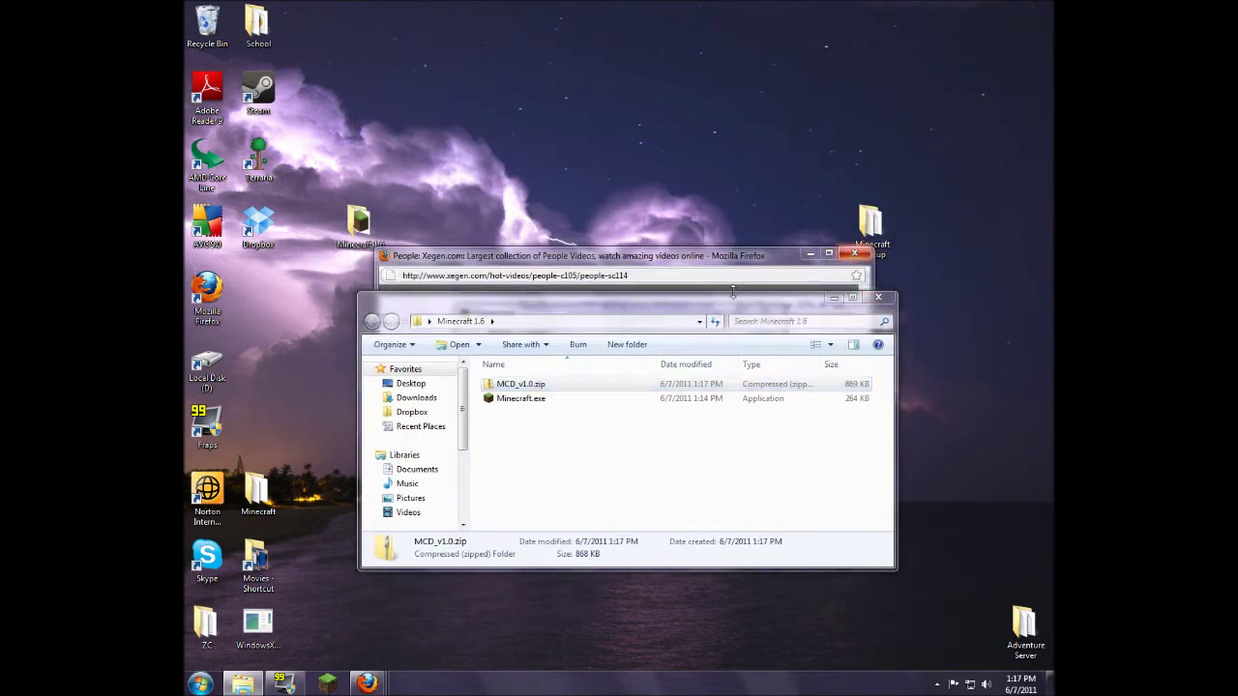
left_click_drag(732, 290, 685, 102)
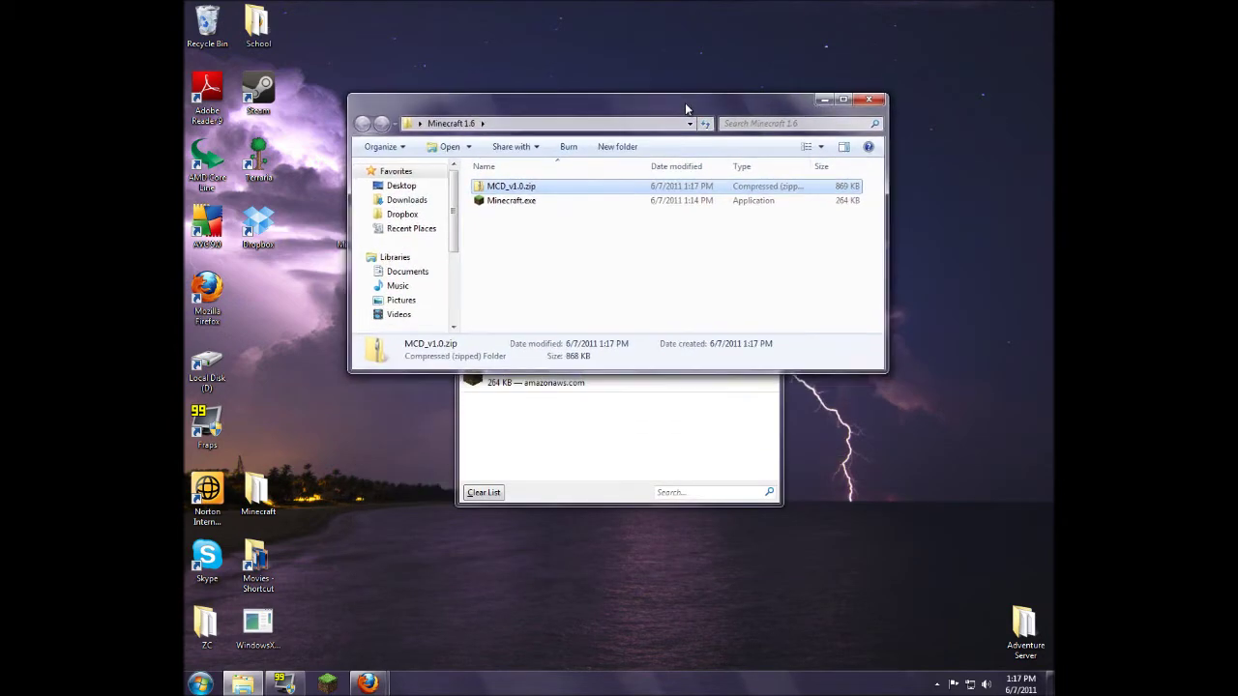
right_click(511, 187)
left_click(553, 226)
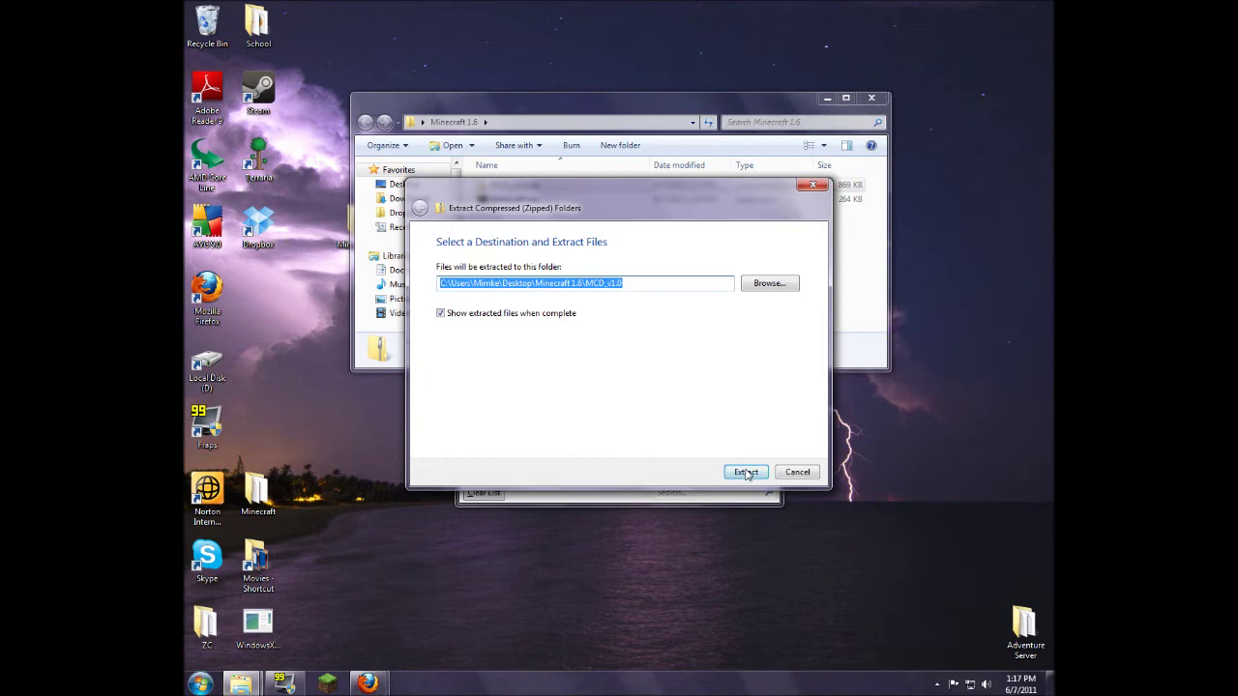
left_click(747, 473)
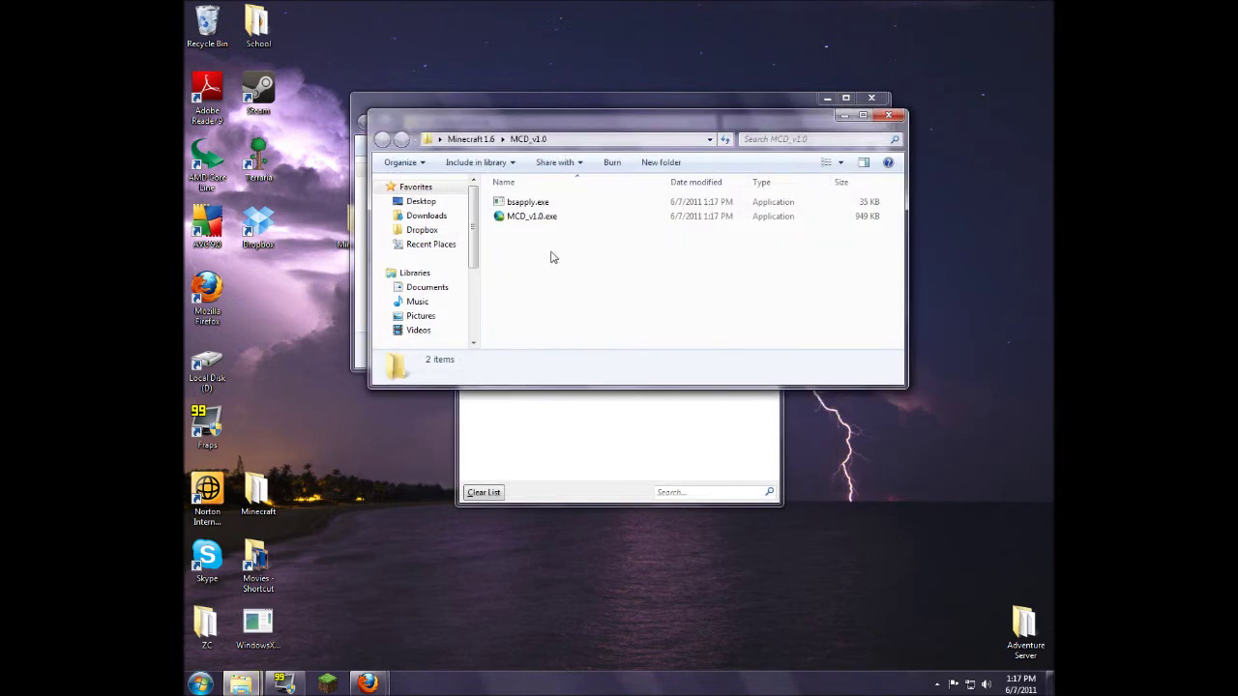
mouse_move(531, 216)
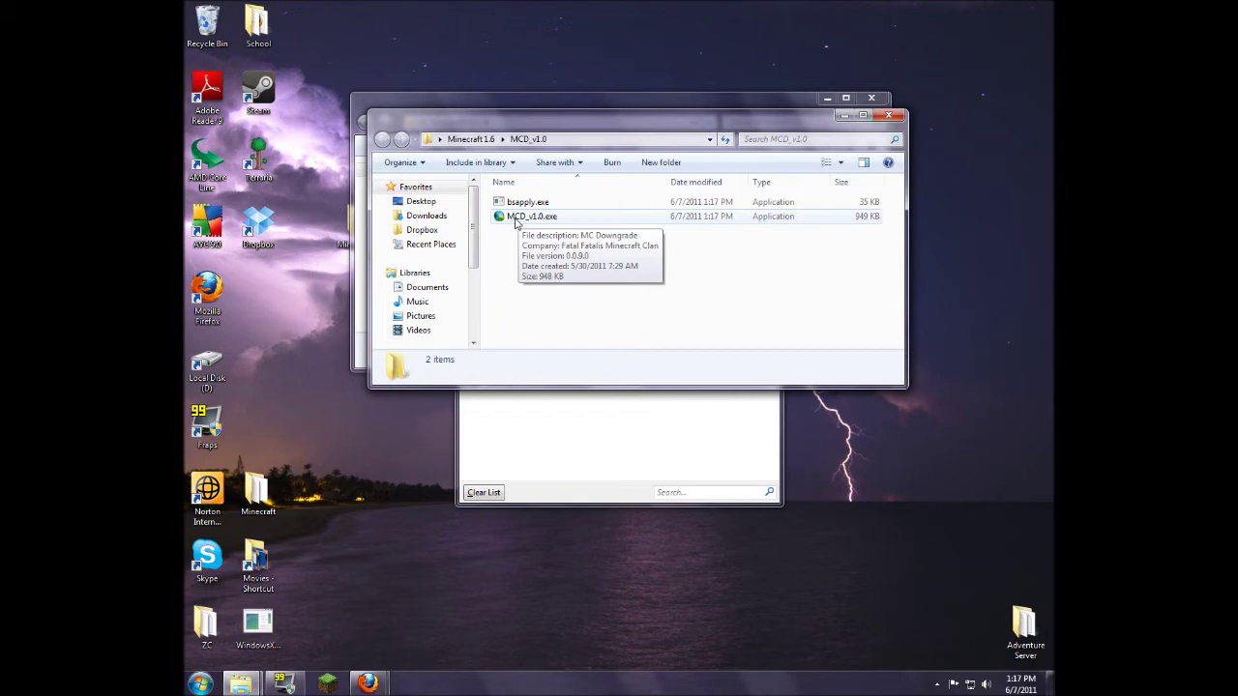
- Run MCD_v1.0.exe past the security warning and select version b1.5_01
double_click(516, 217)
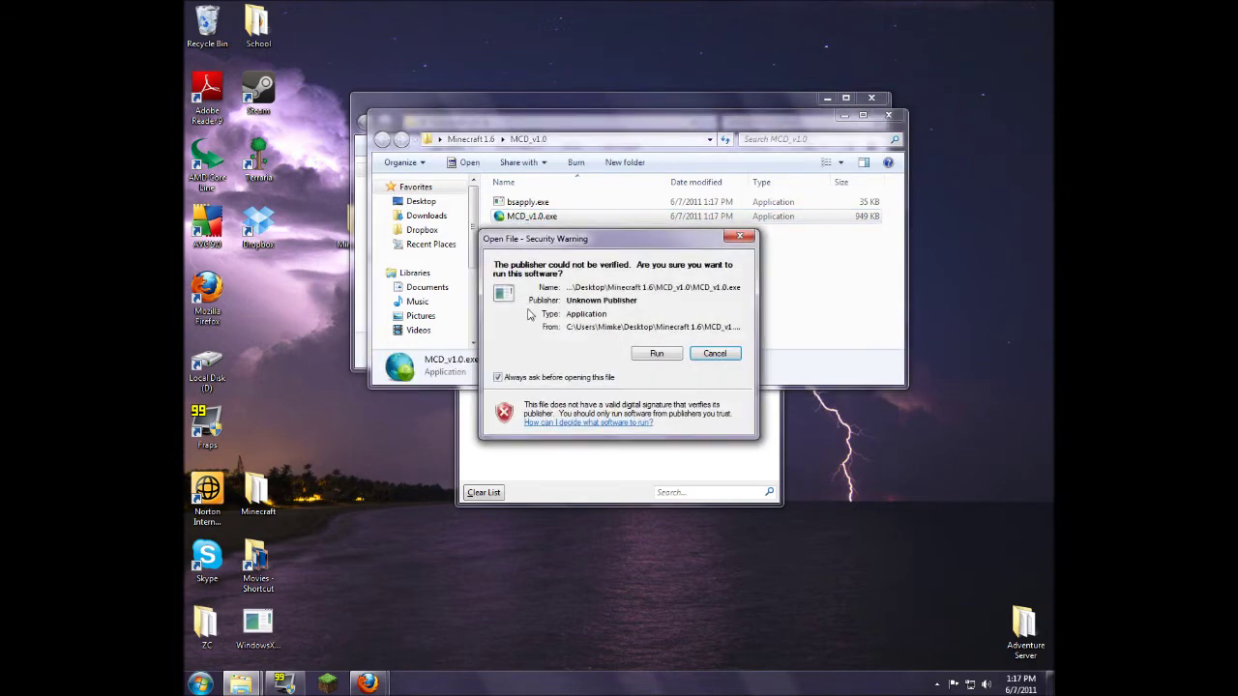
left_click(655, 354)
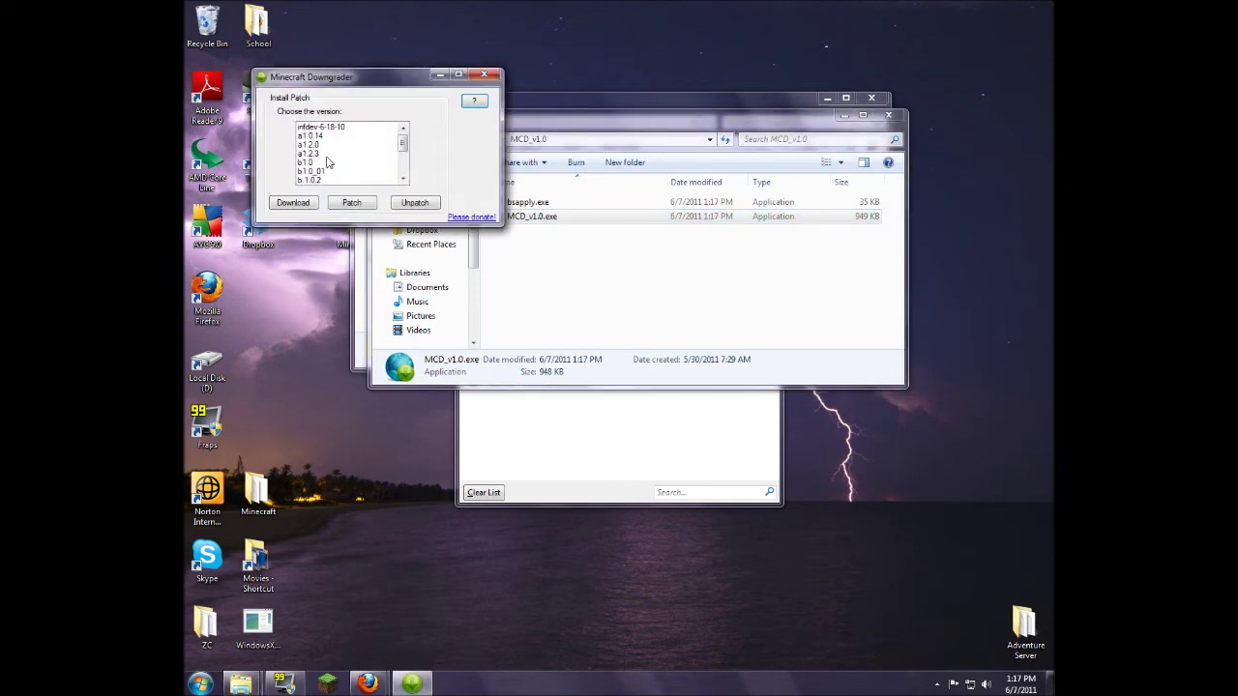
left_click_drag(402, 144, 405, 172)
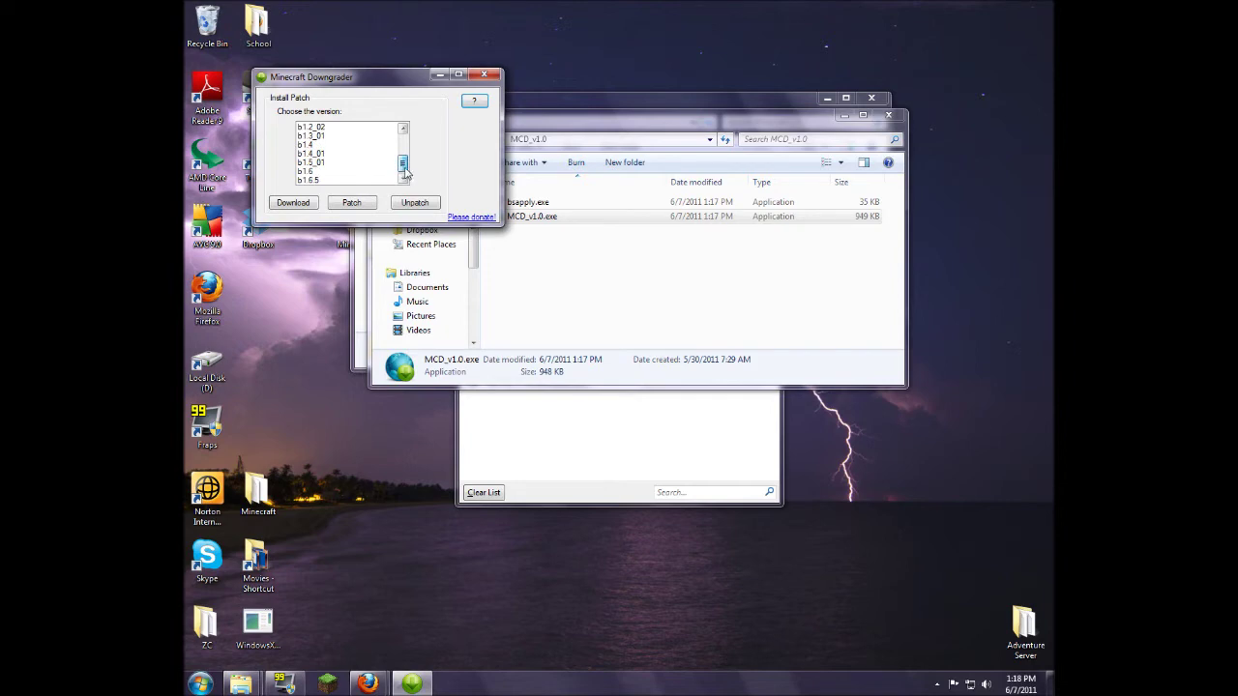
left_click(324, 162)
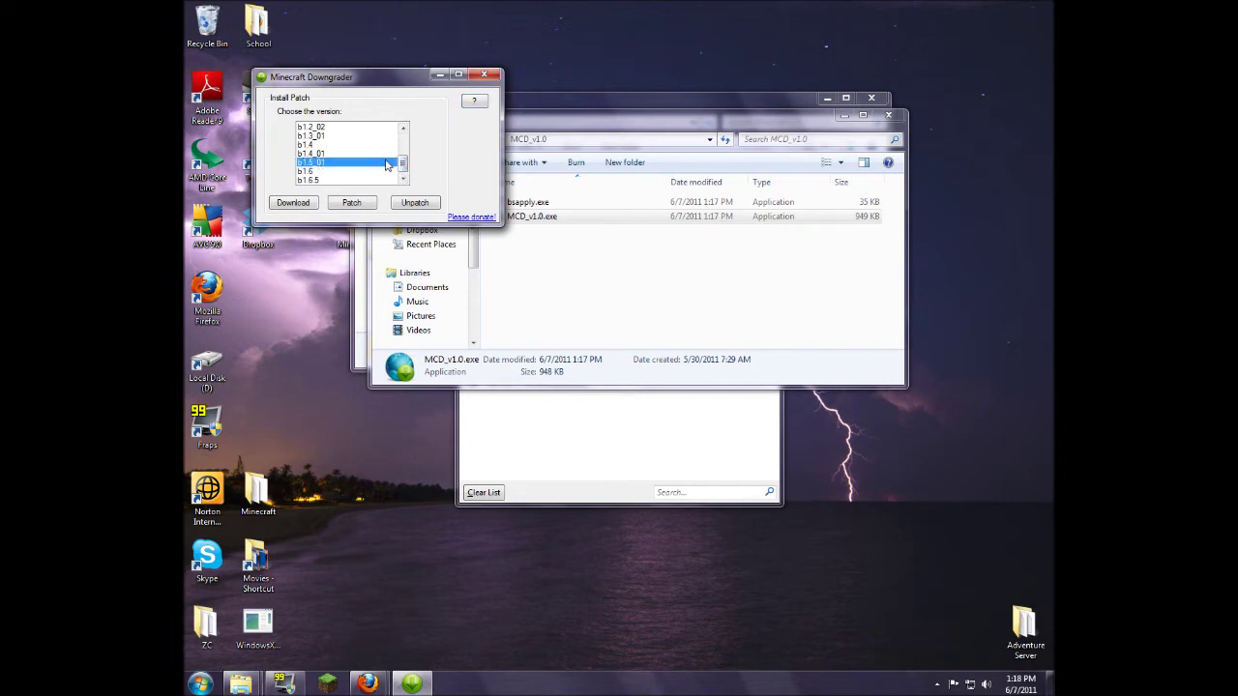
left_click(324, 129)
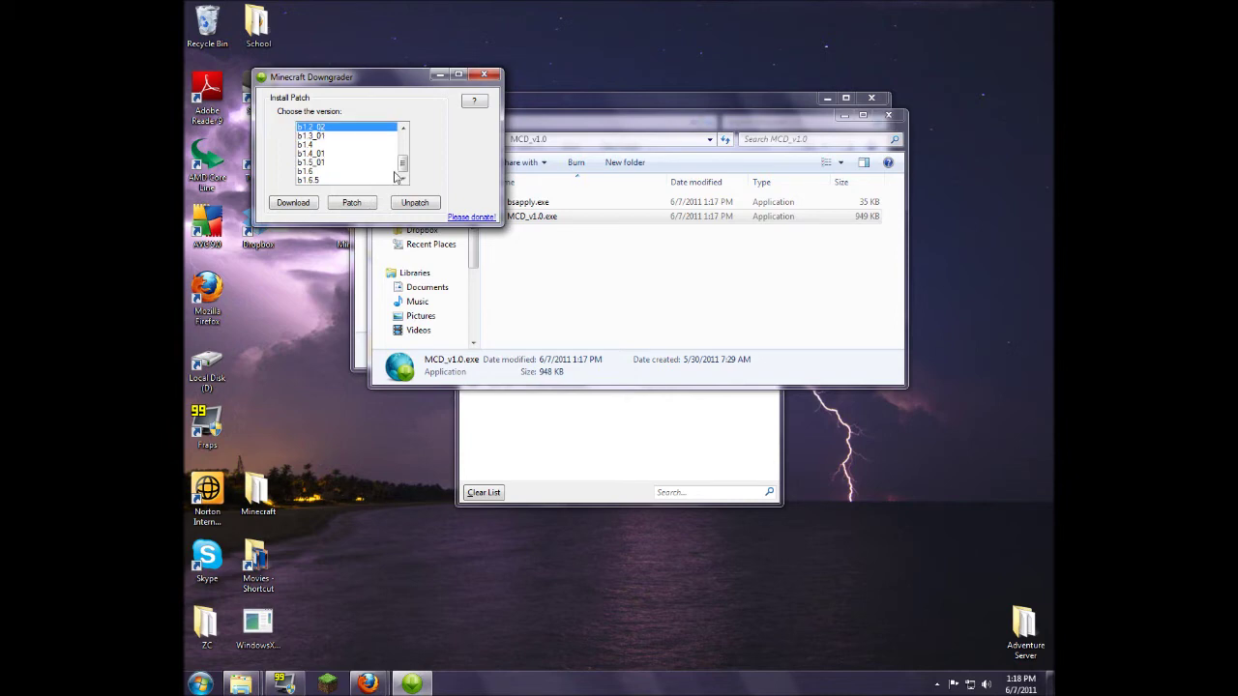
left_click_drag(404, 167, 403, 131)
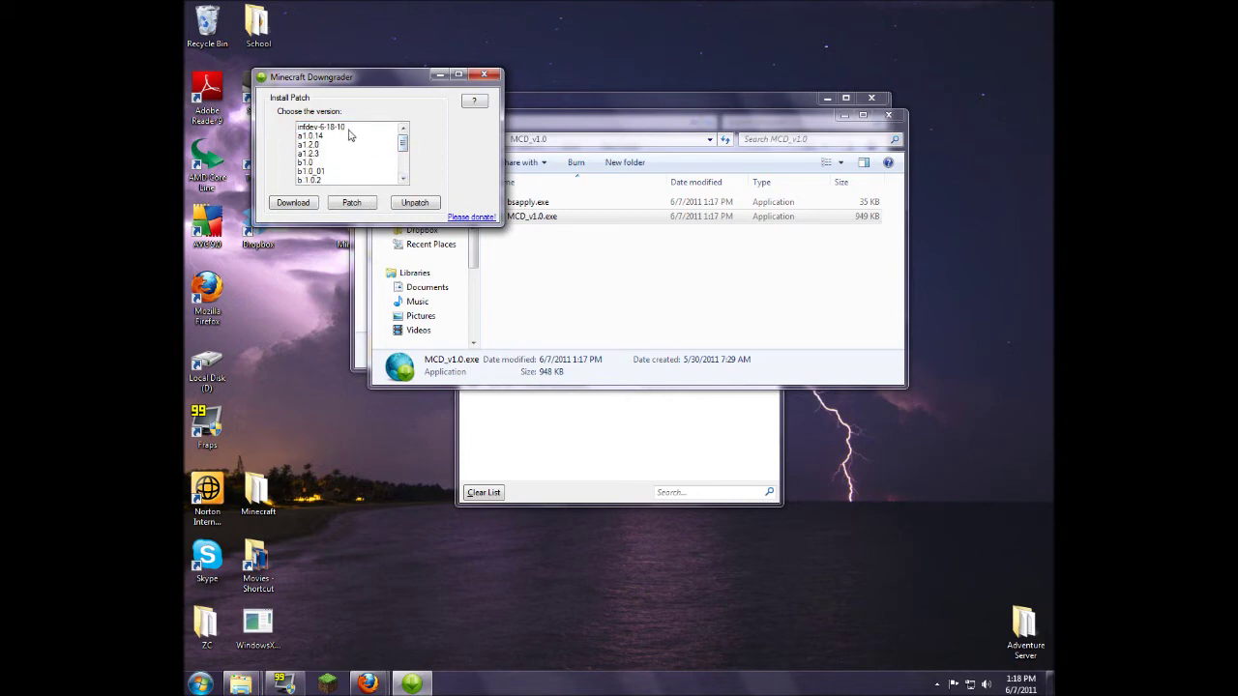
left_click(350, 128)
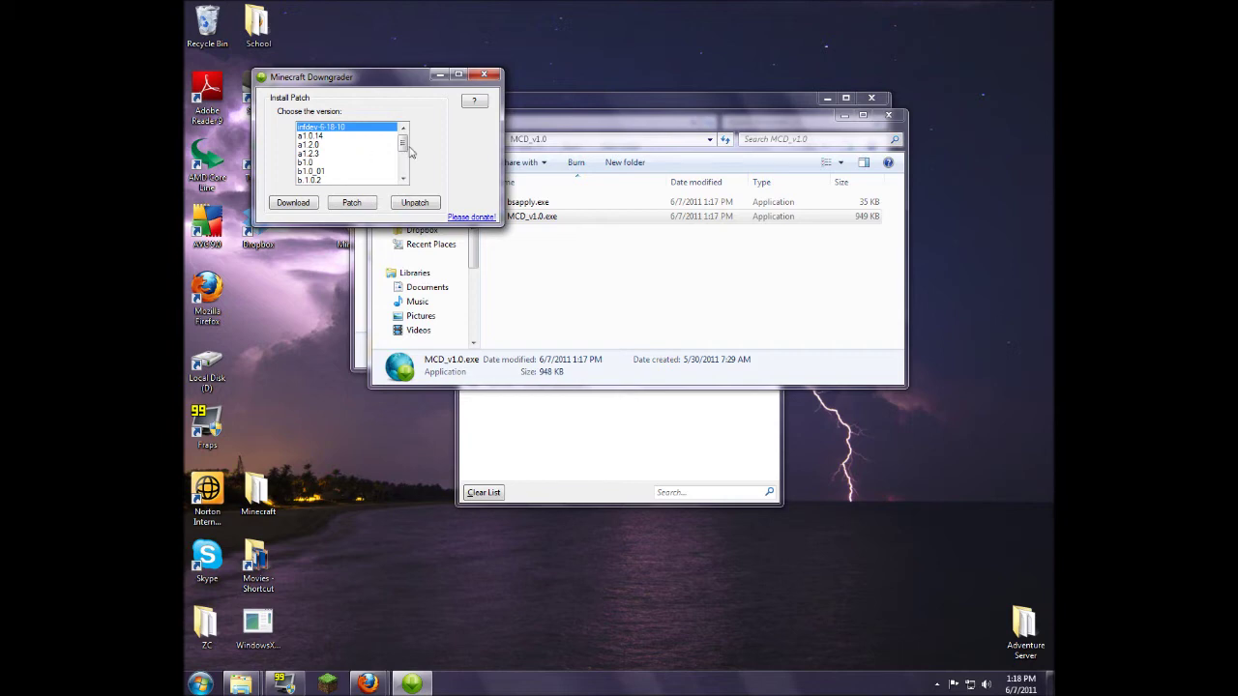
left_click_drag(403, 144, 403, 165)
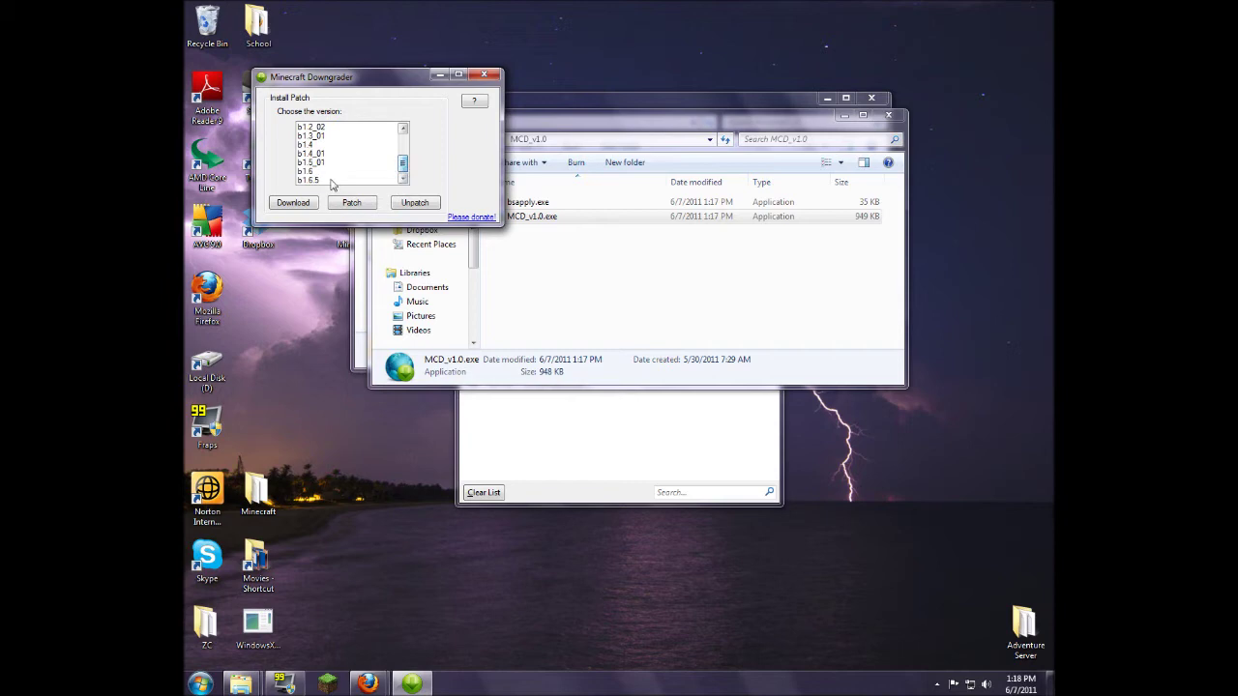
left_click(324, 163)
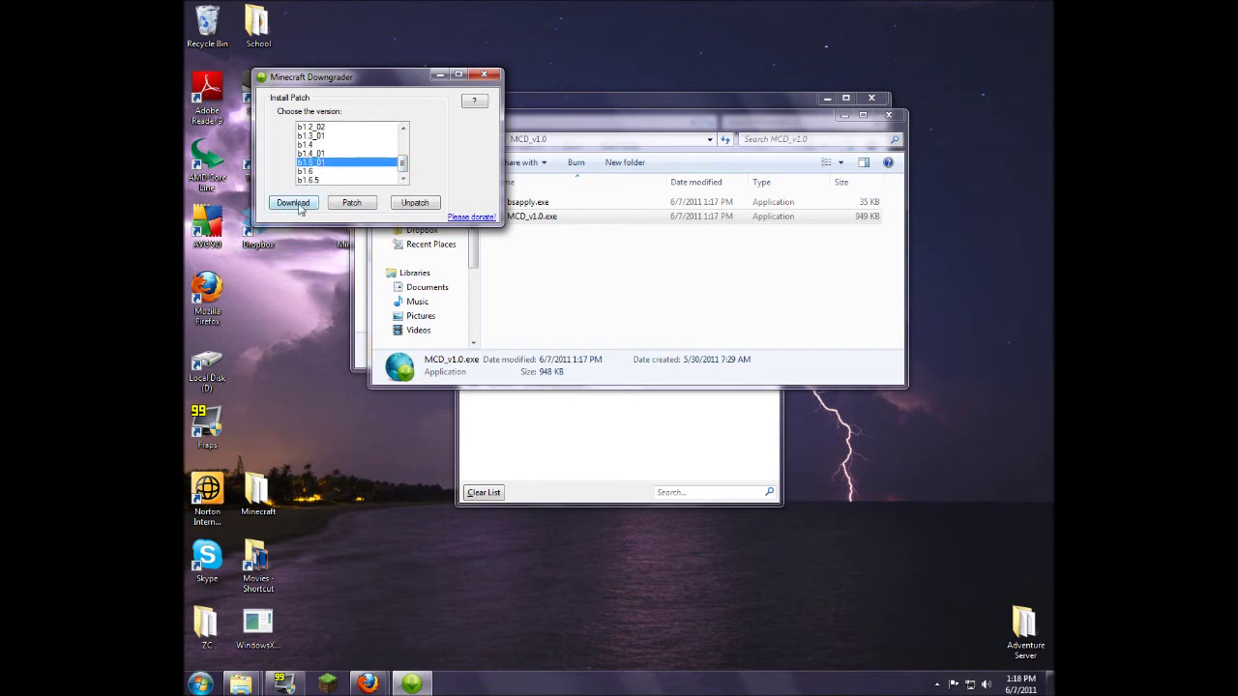
- Download the b1.5_01 patch files in Minecraft Downgrader
left_click(293, 204)
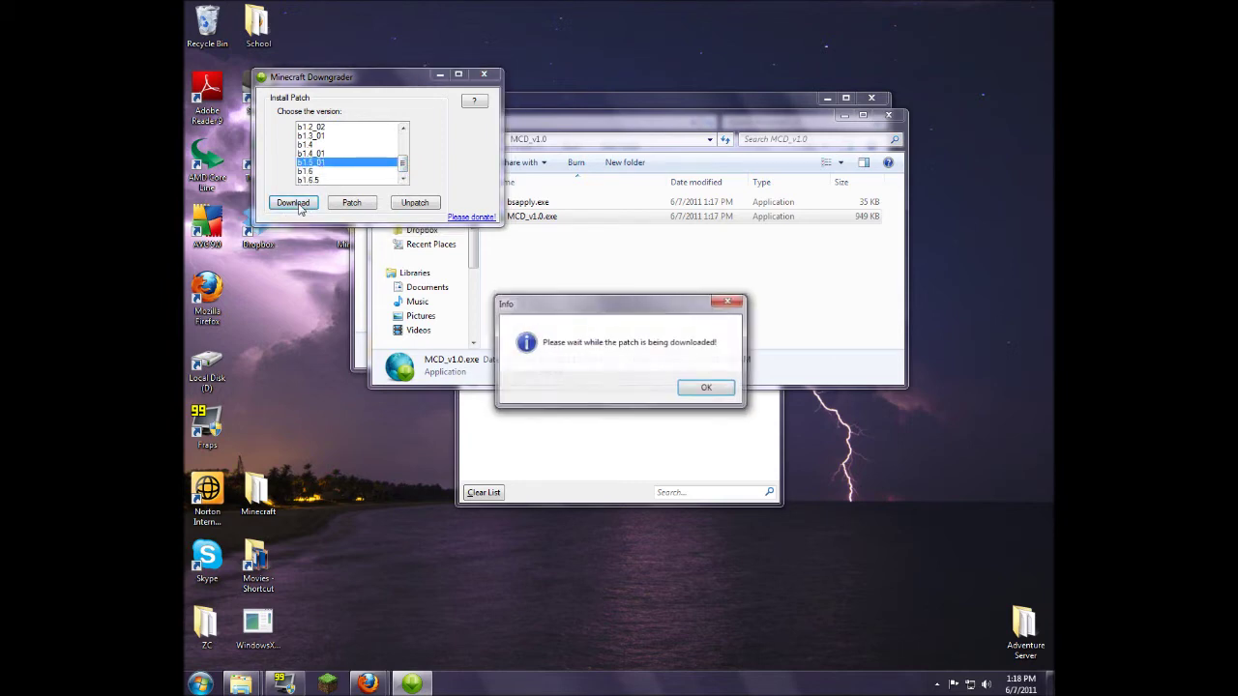
left_click(707, 388)
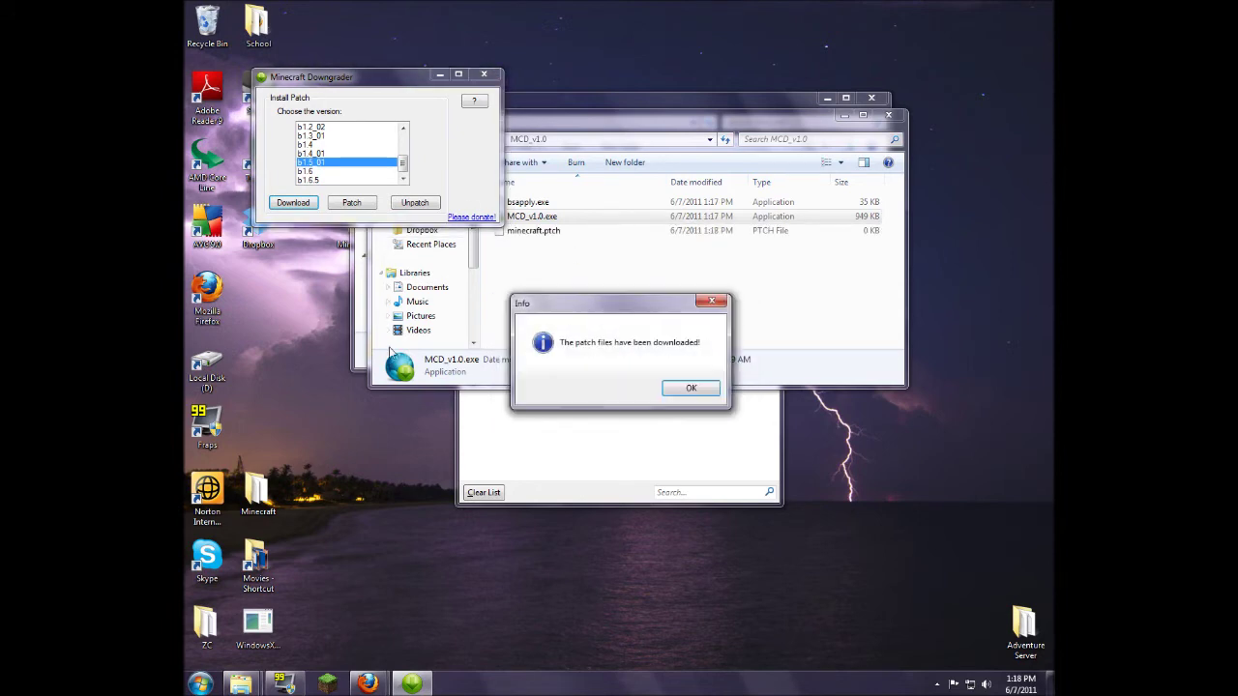
left_click(690, 388)
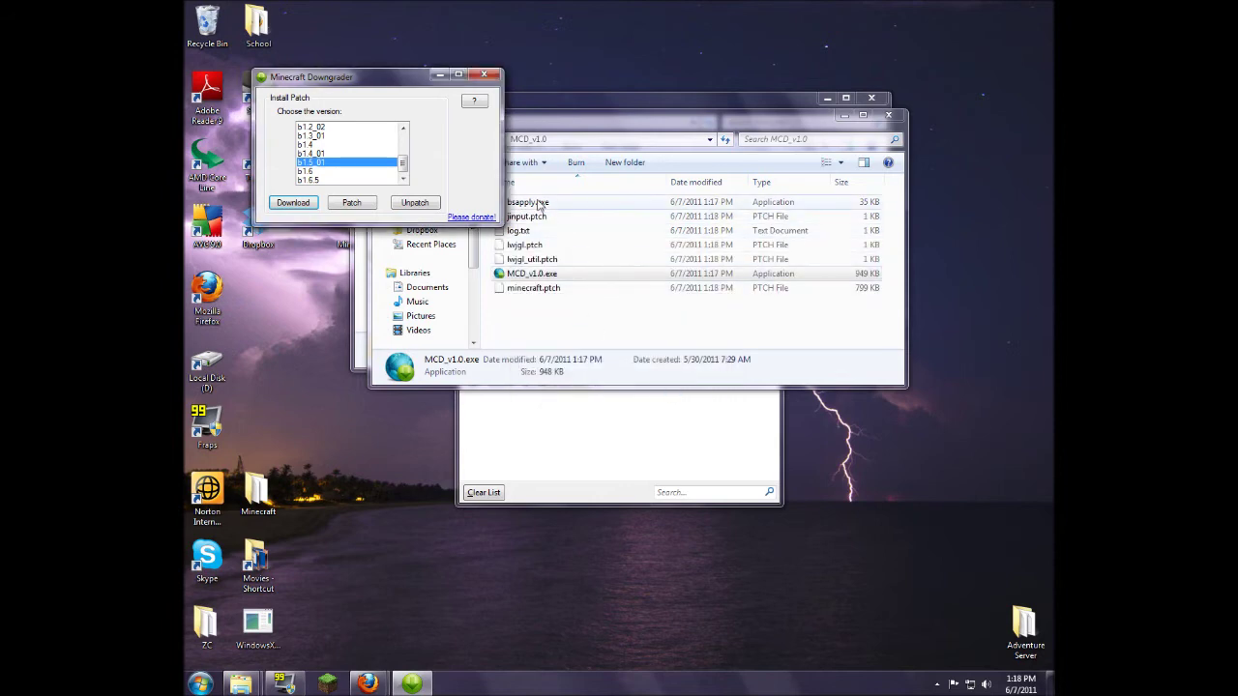
- Patch the Minecraft jar with b1.5_01, confirm it, and close the downgrader
left_click(353, 202)
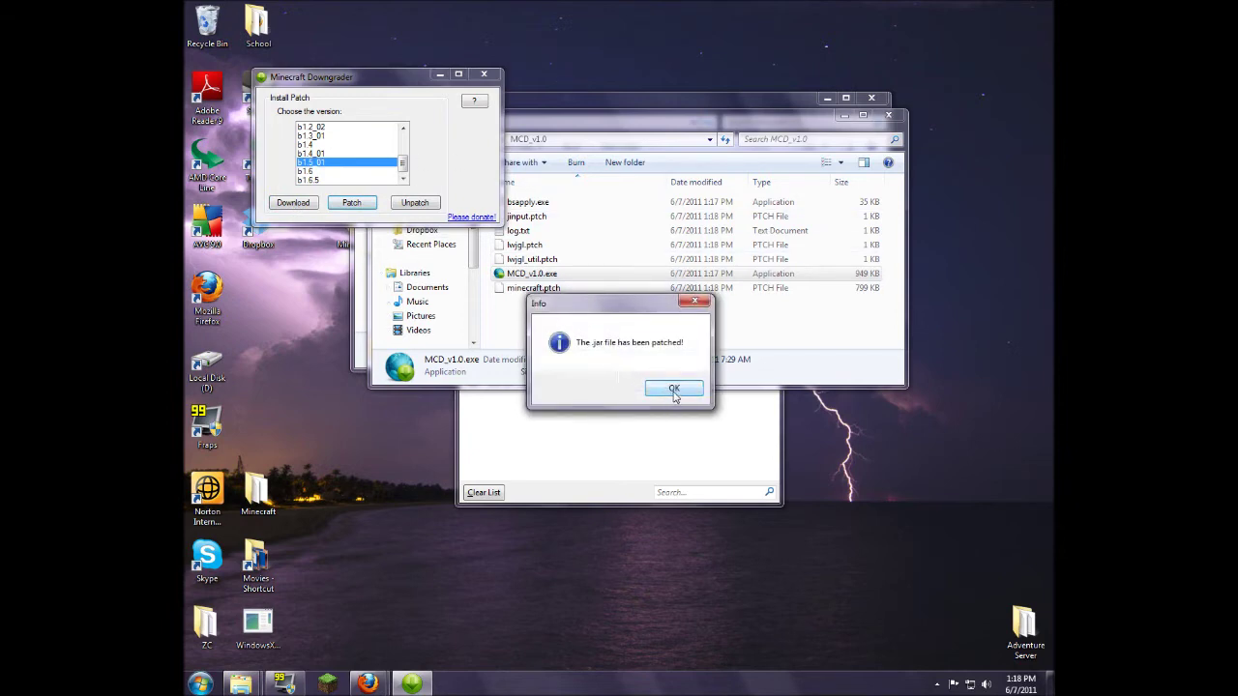
left_click(674, 389)
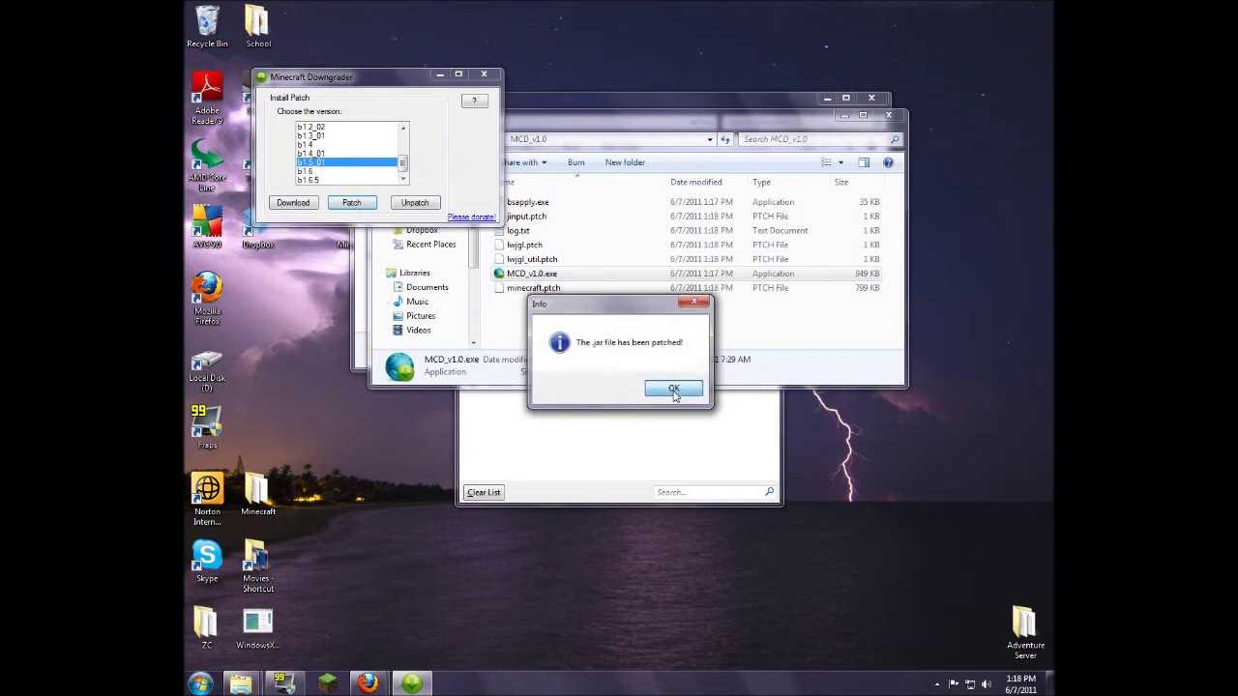
left_click(674, 389)
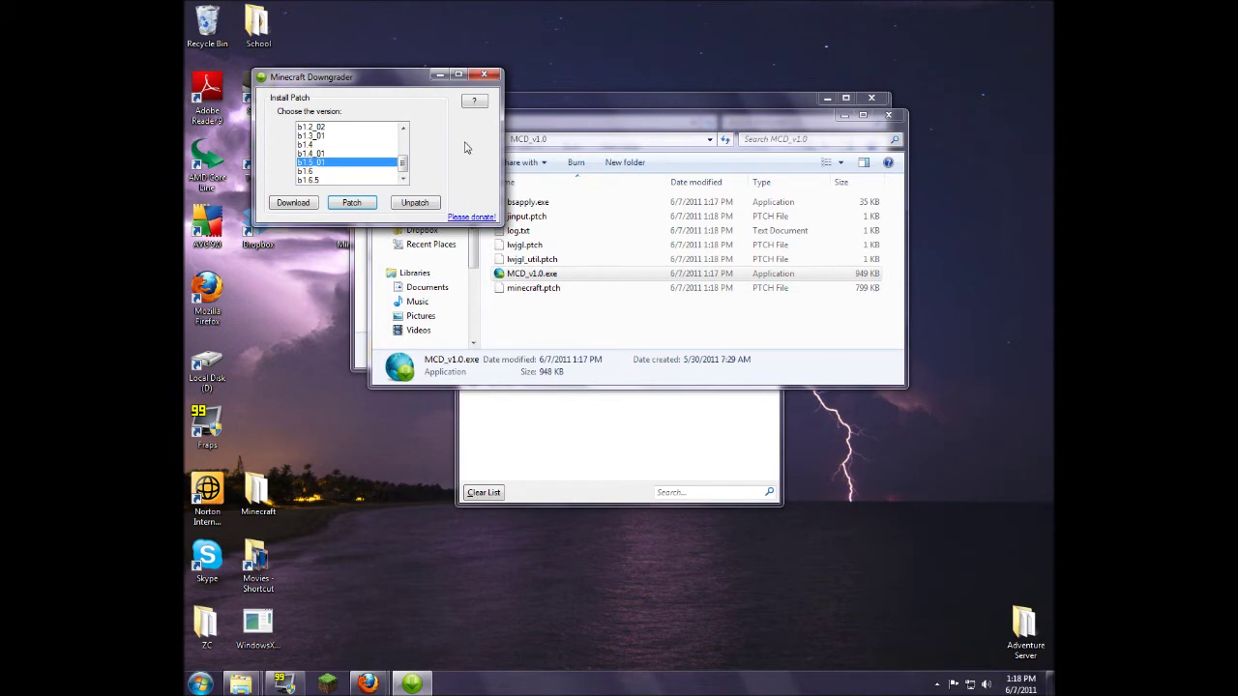
left_click(484, 76)
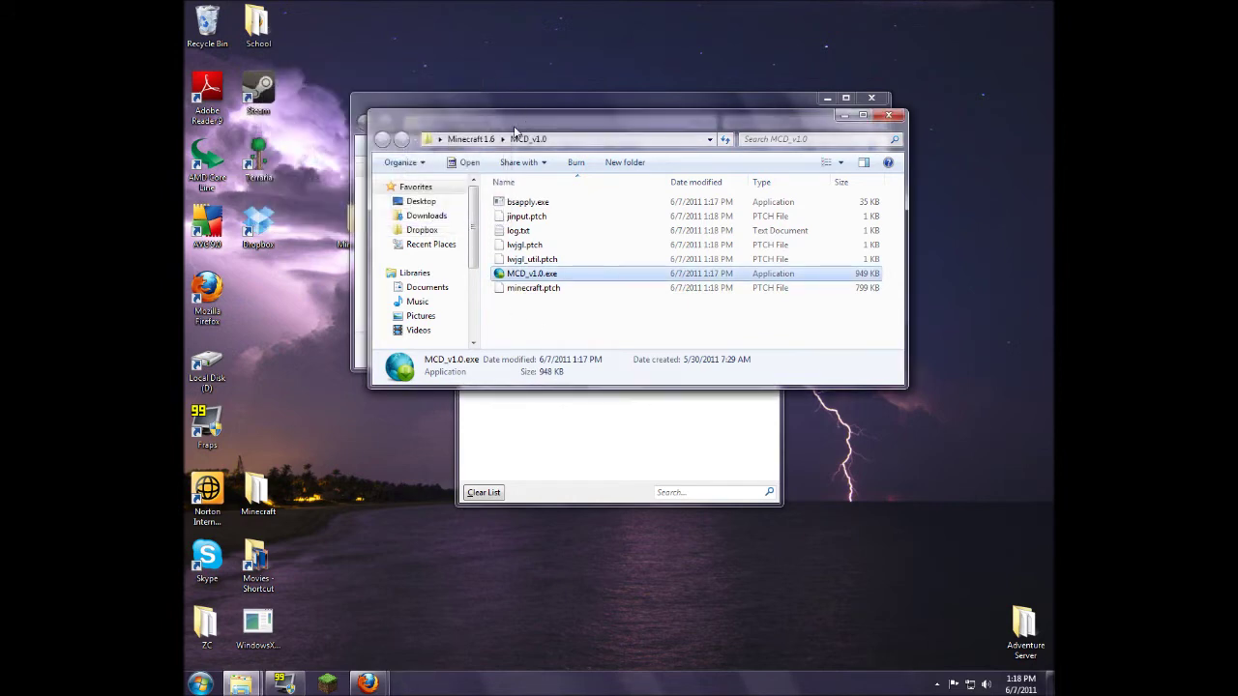
- Return to the Minecraft 1.6 folder and launch Minecraft.exe, allowing it to run
left_click(471, 138)
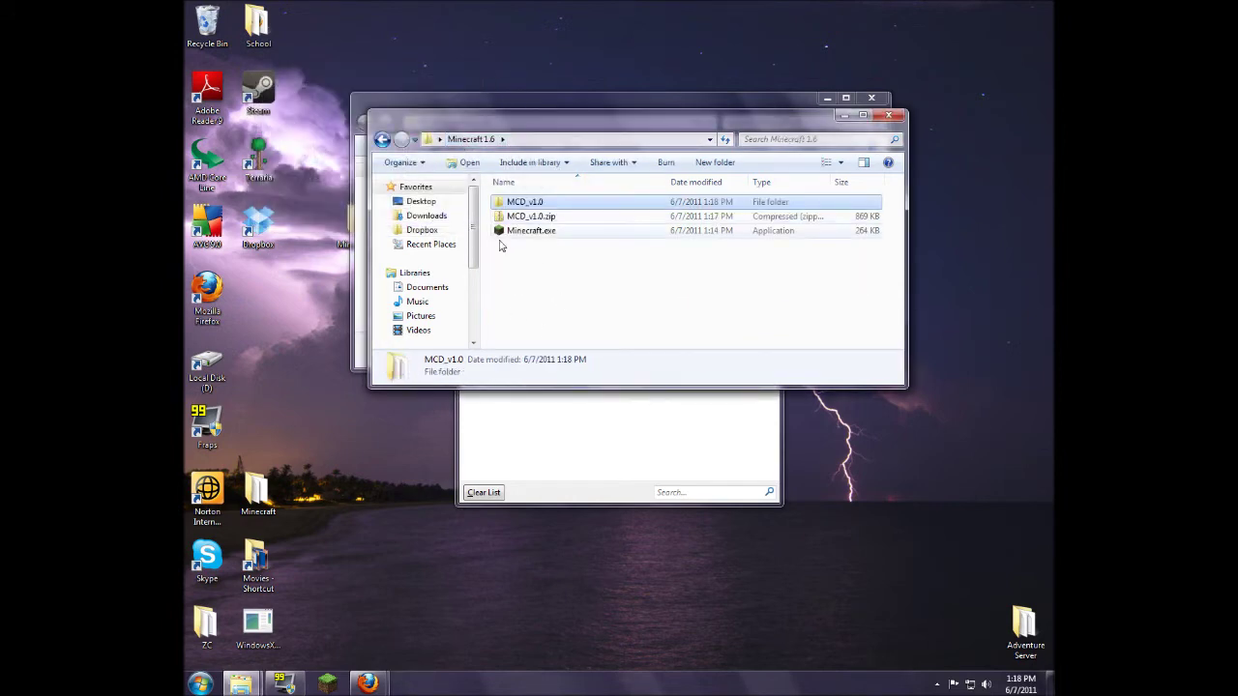
left_click(535, 232)
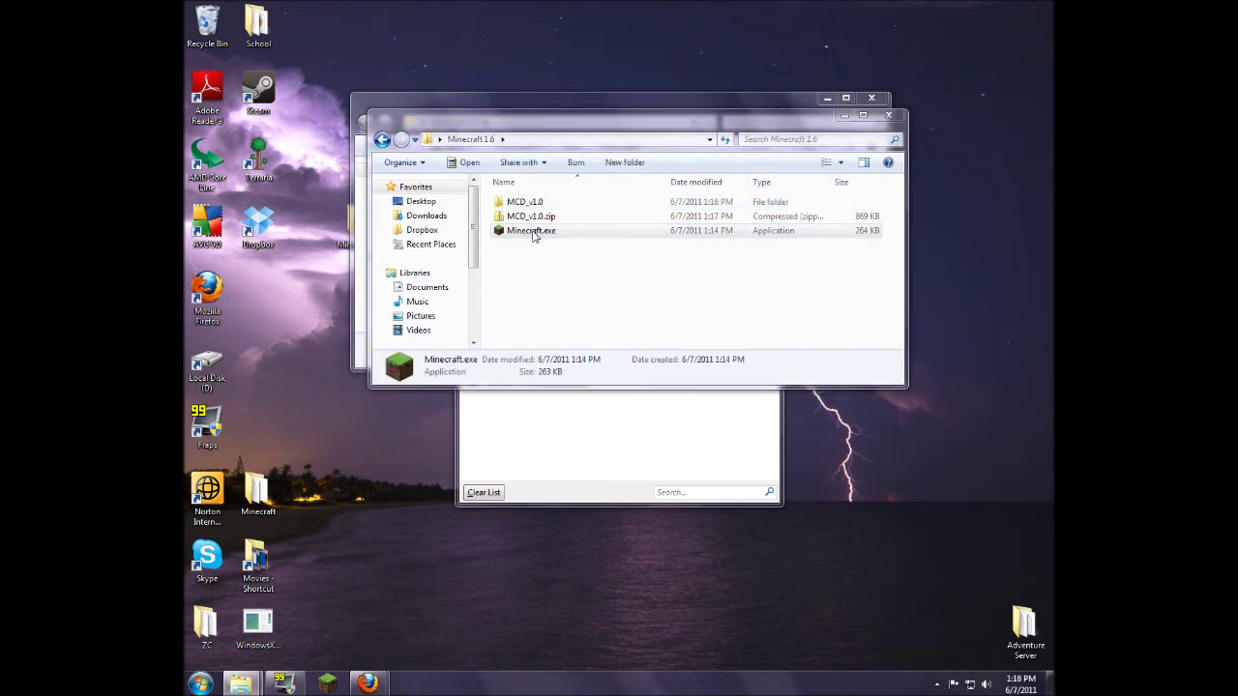
double_click(535, 235)
left_click(661, 354)
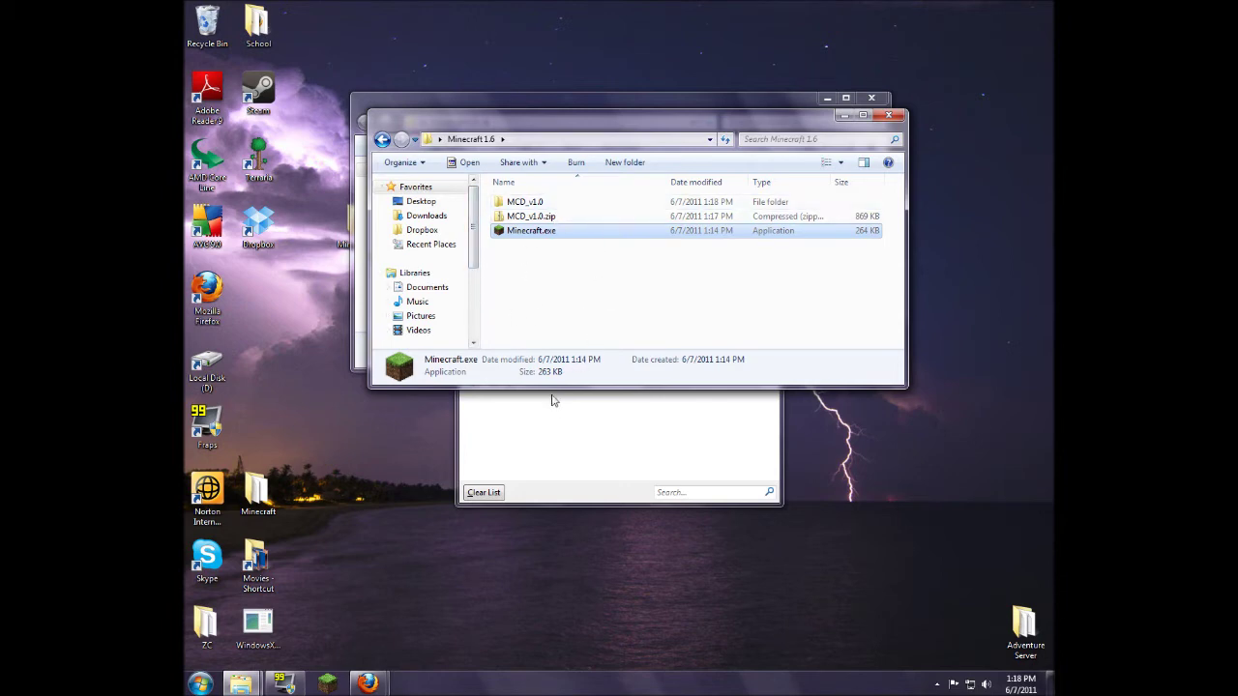
- Close Firefox's Downloads list and the duplicate folder window, then reposition the Minecraft 1.6 window
left_click(592, 441)
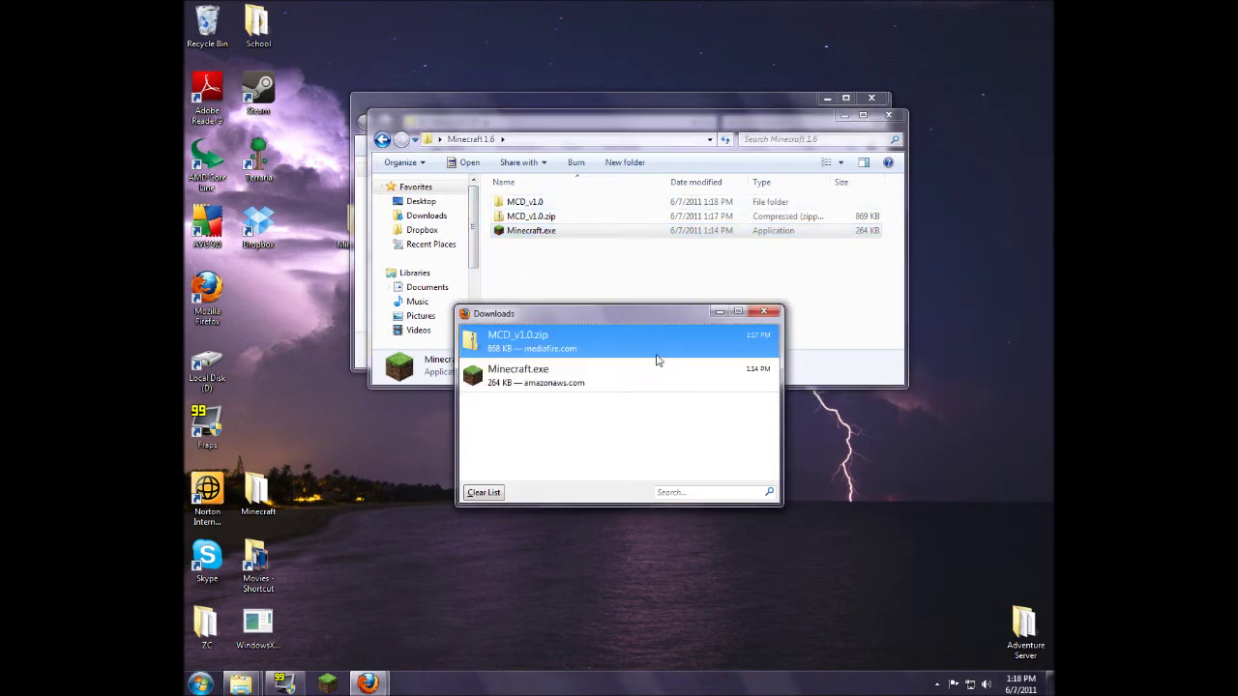
left_click(770, 308)
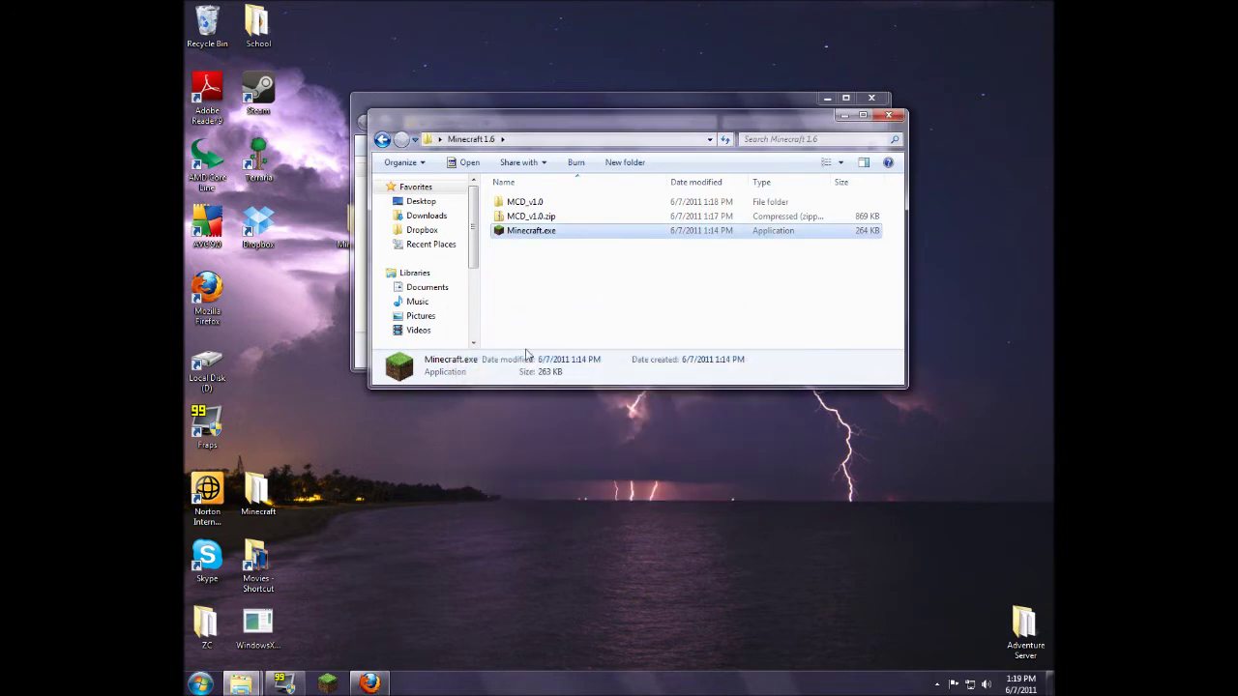
left_click_drag(582, 122, 594, 202)
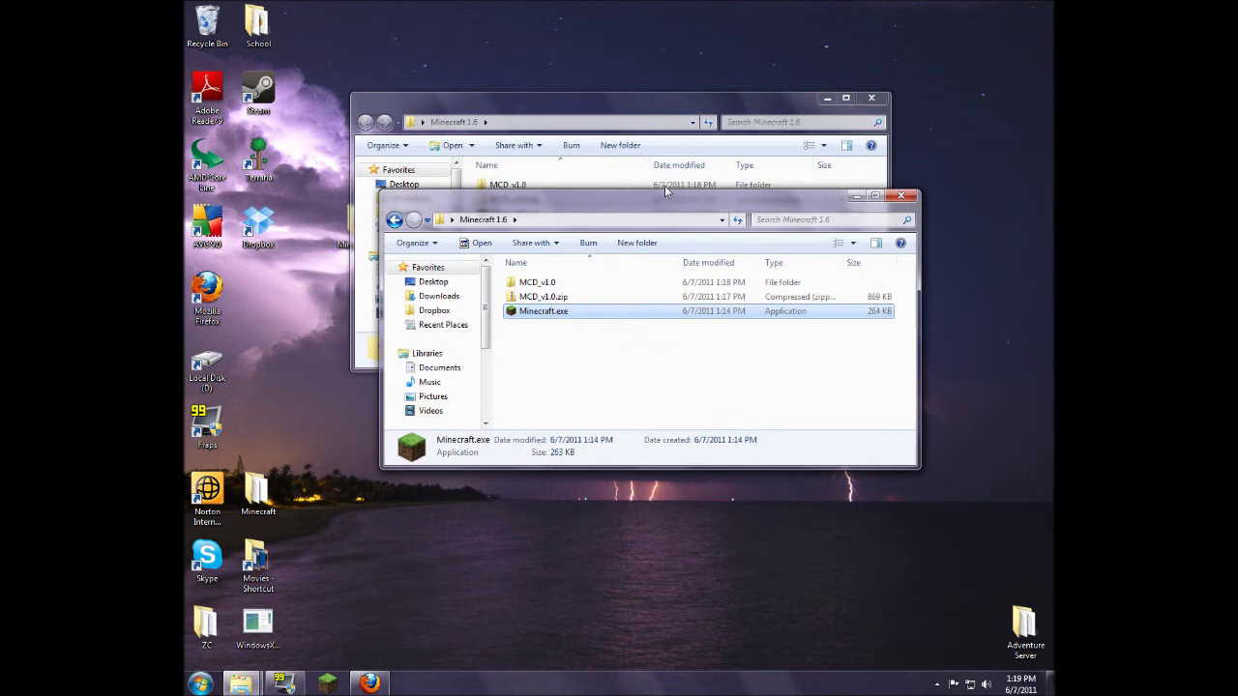
left_click(871, 97)
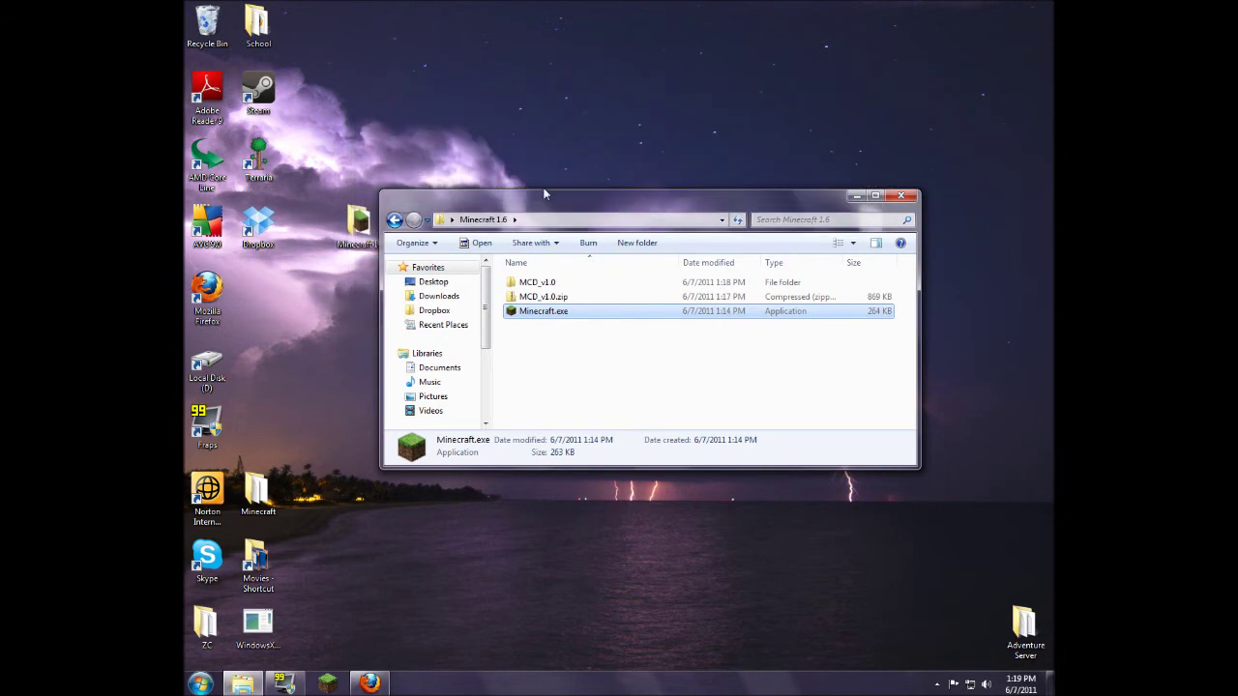
left_click_drag(549, 206, 555, 150)
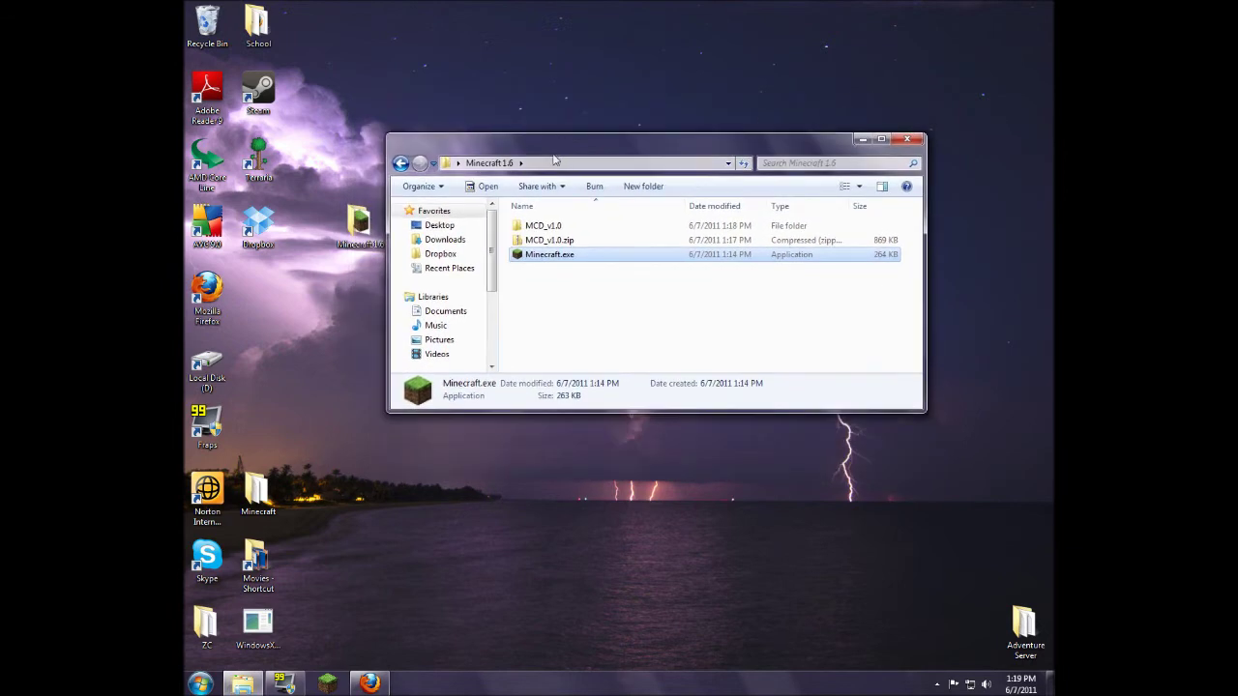
- Run Minecraft.exe and log in, reaching the Minecraft Beta 1.5_01 title screen
double_click(535, 259)
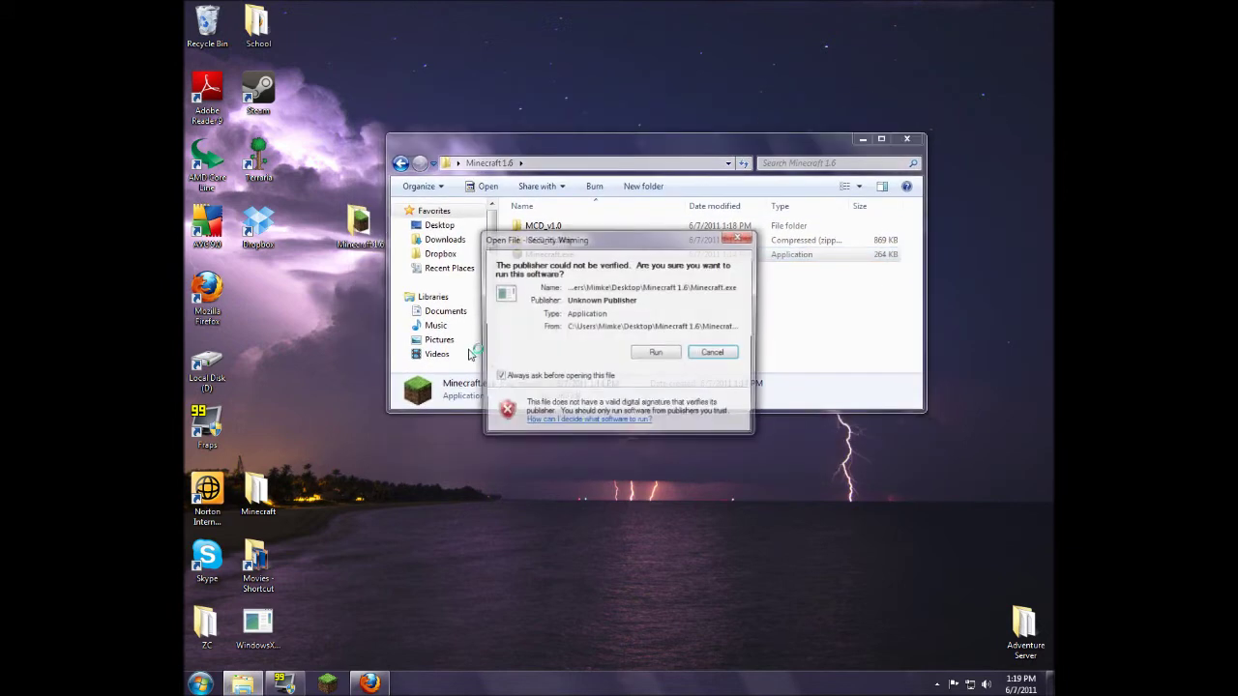
left_click(530, 404)
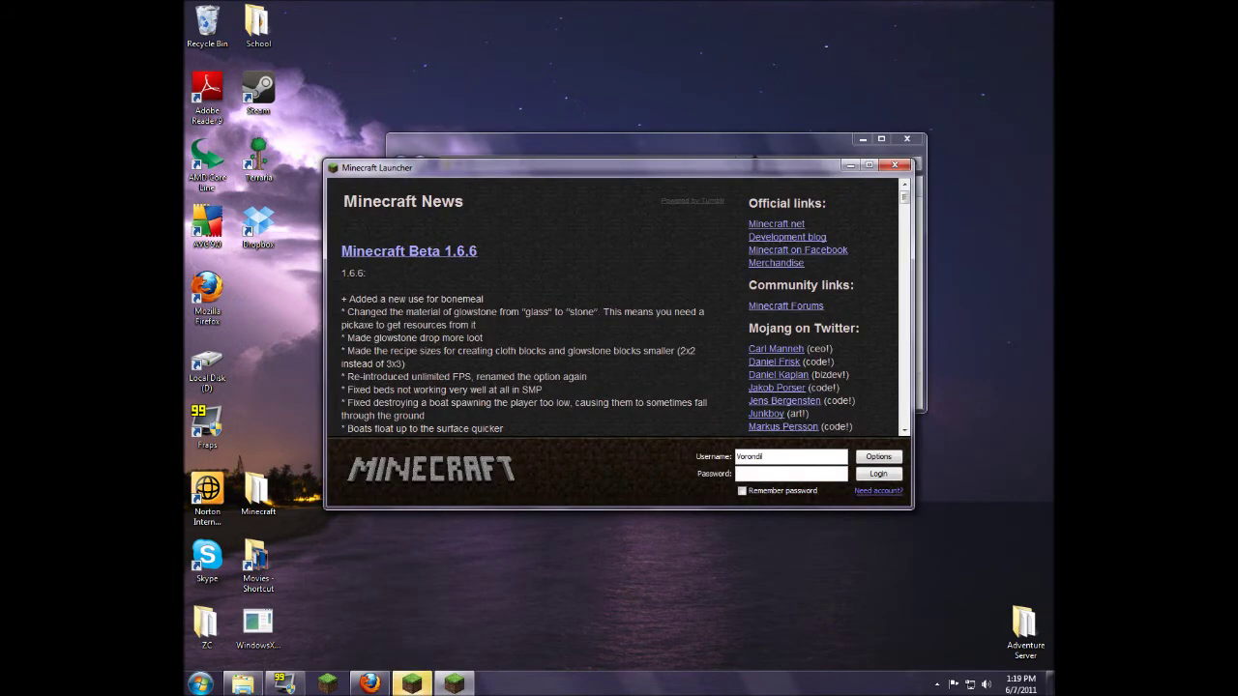
type("•••")
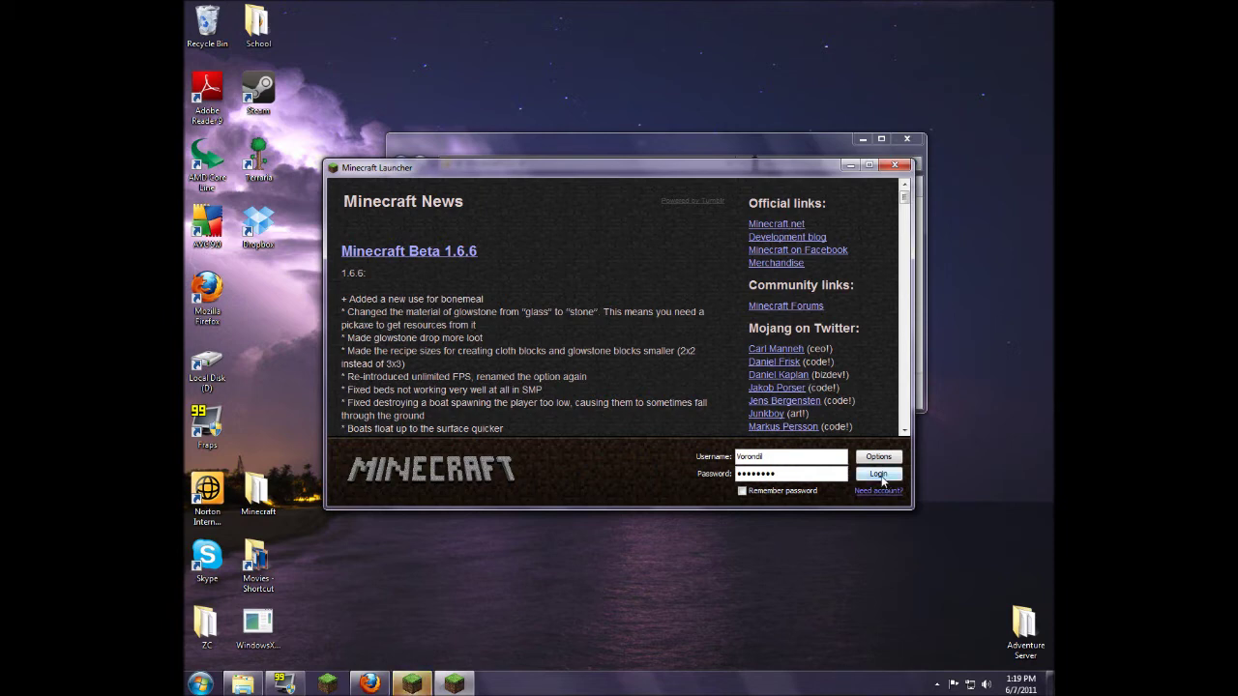
left_click(878, 473)
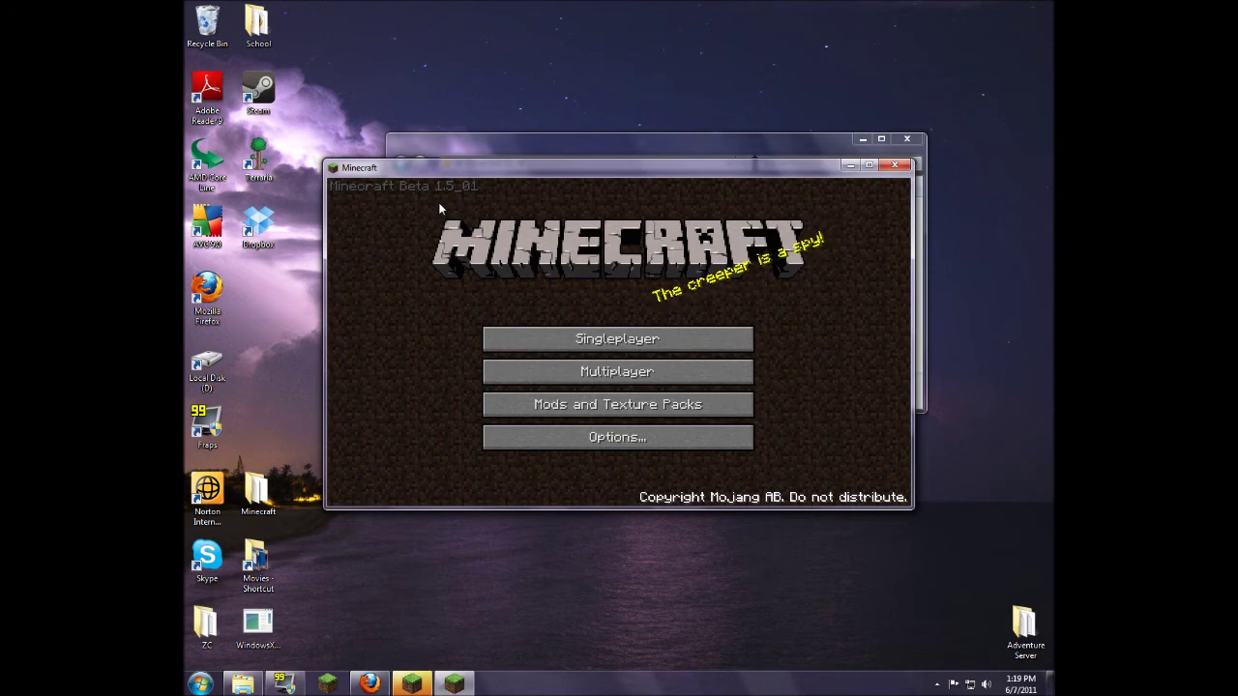
- Close the Minecraft game and launcher, and bring Firefox back to the front
left_click(894, 166)
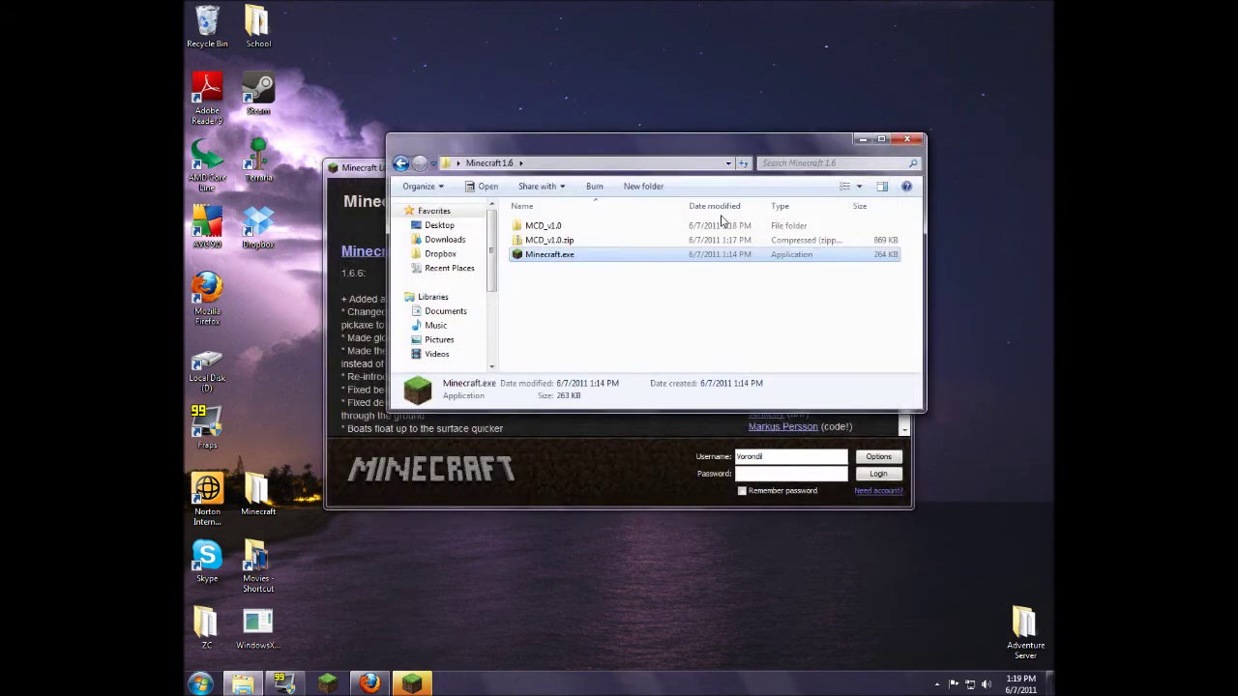
left_click(599, 446)
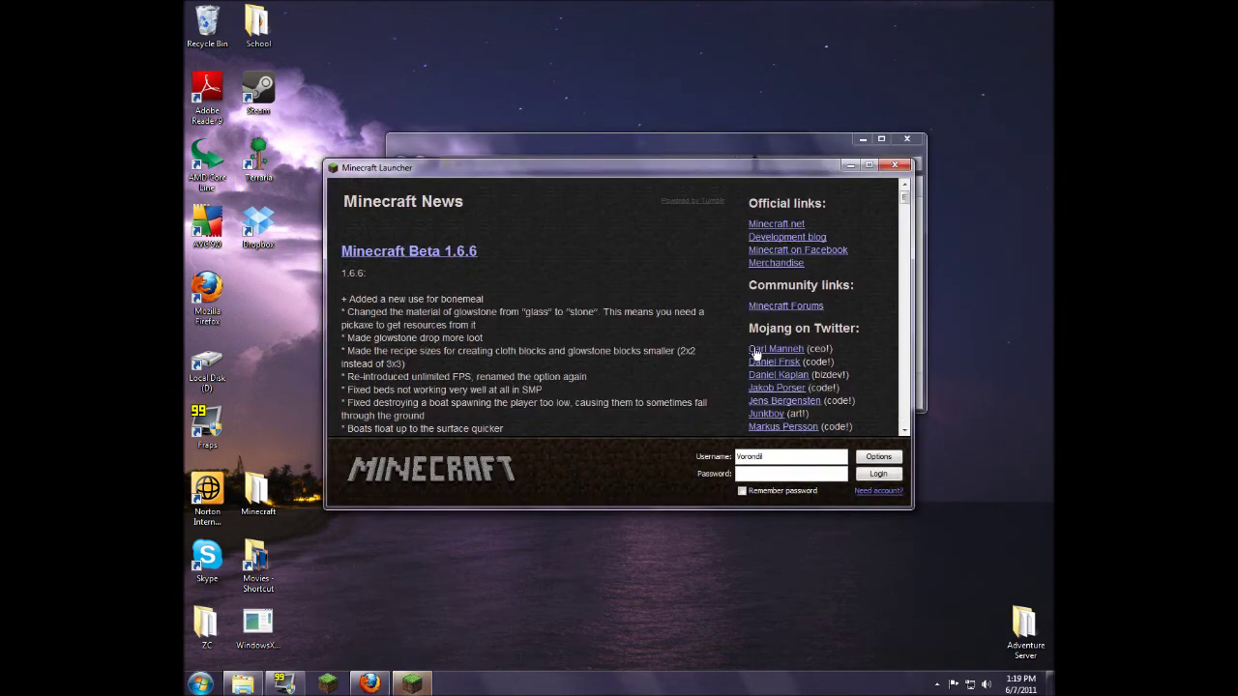
left_click(849, 169)
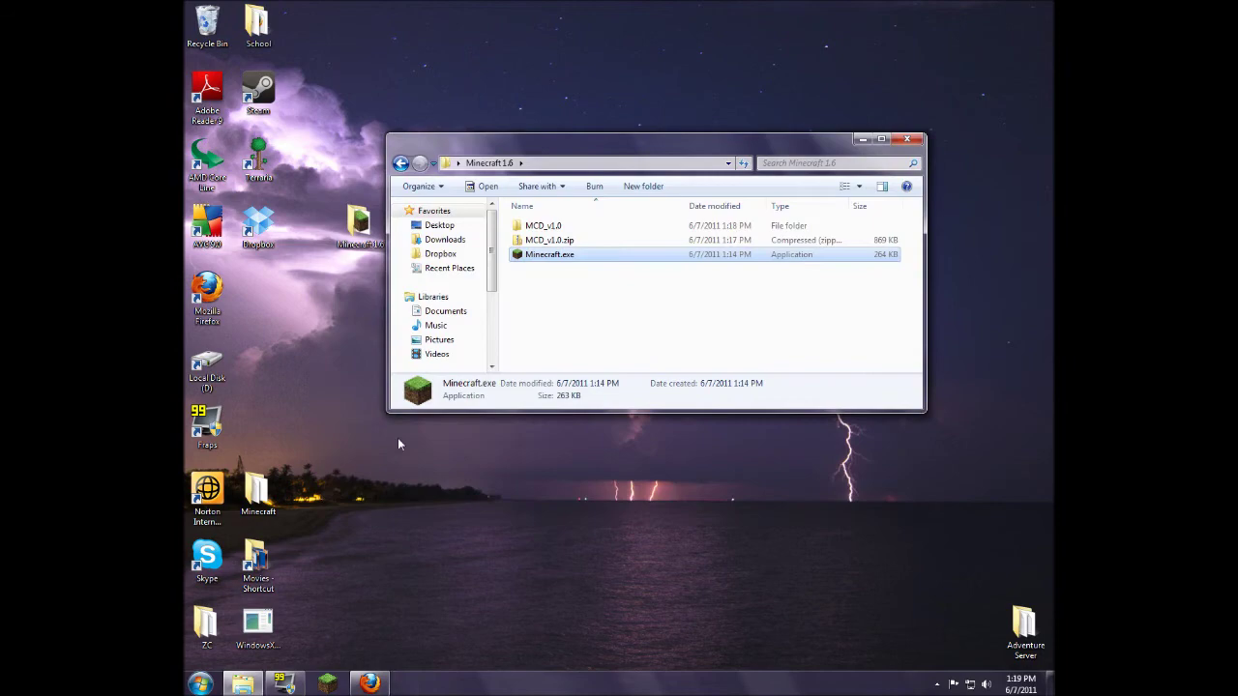
left_click(371, 685)
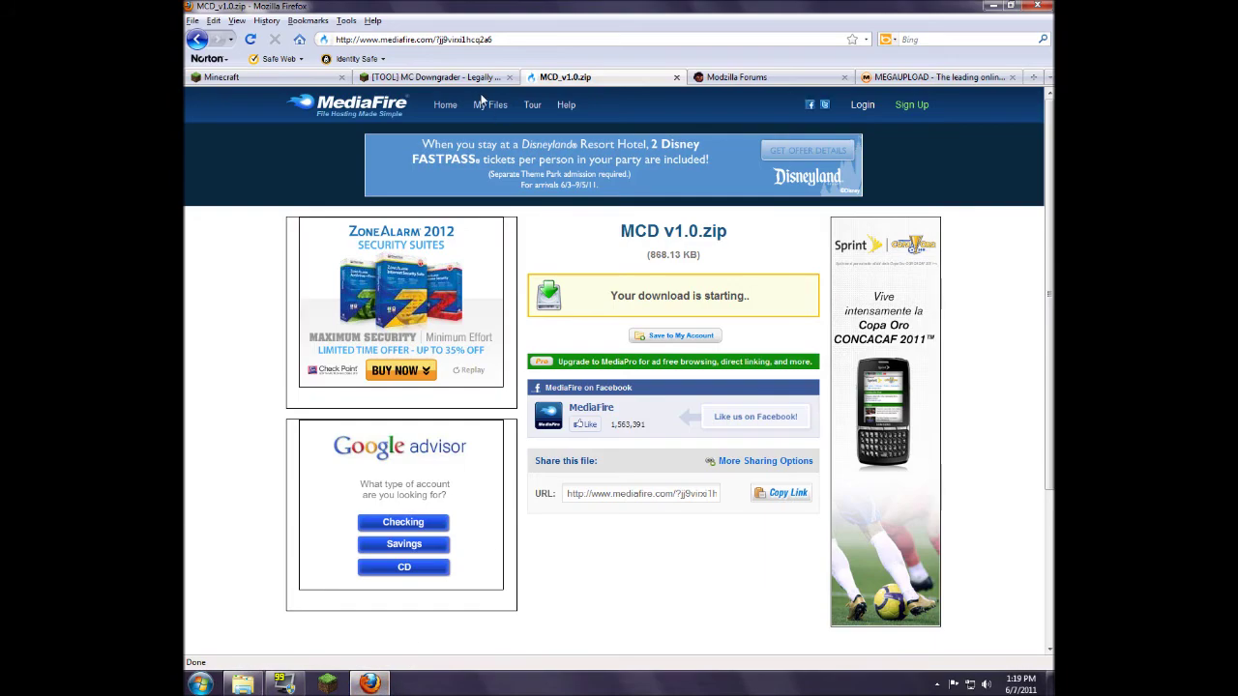
- Save ZombieCraftLaunch.jar from the ZombieCraft 2.2 post's Megaupload mirror
left_click(773, 77)
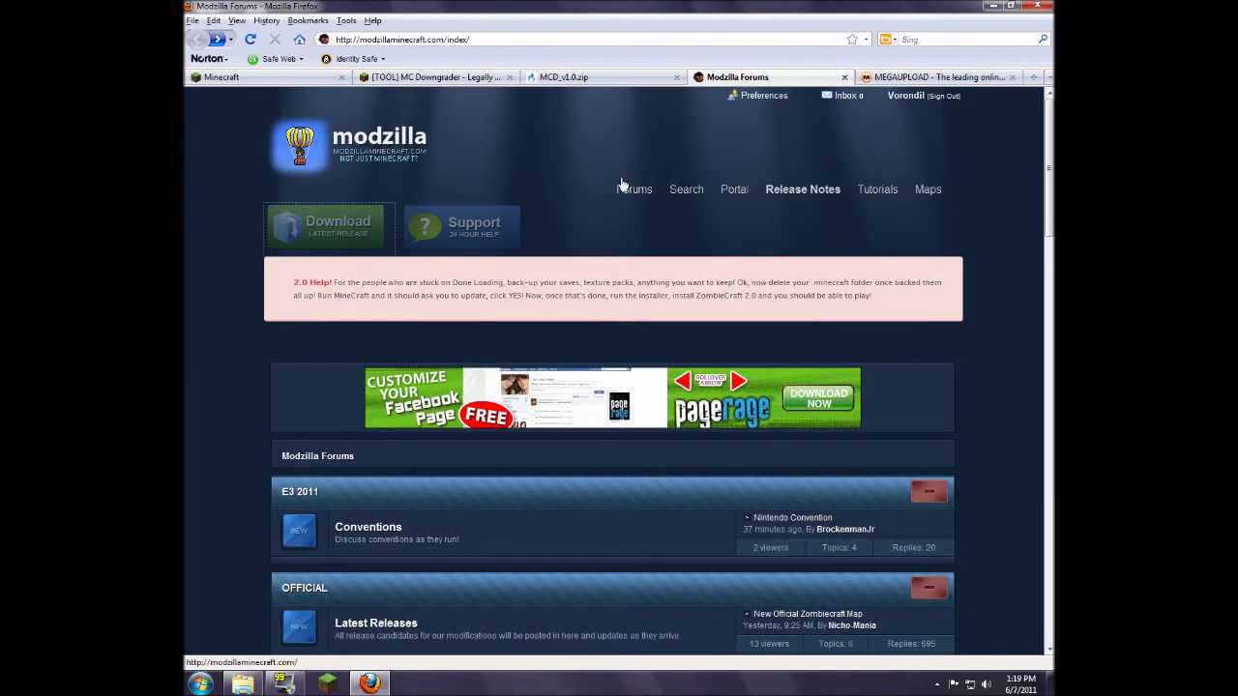
left_click(327, 236)
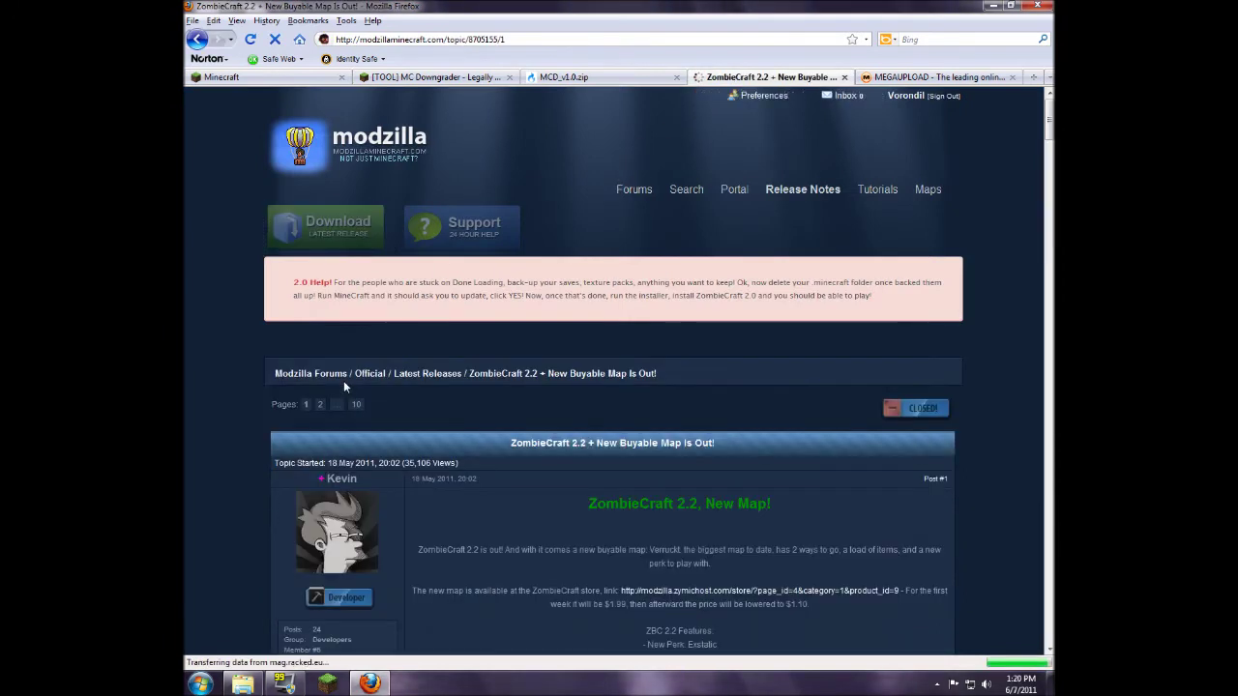
scroll(434, 382, "down", 3)
scroll(594, 451, "down", 3)
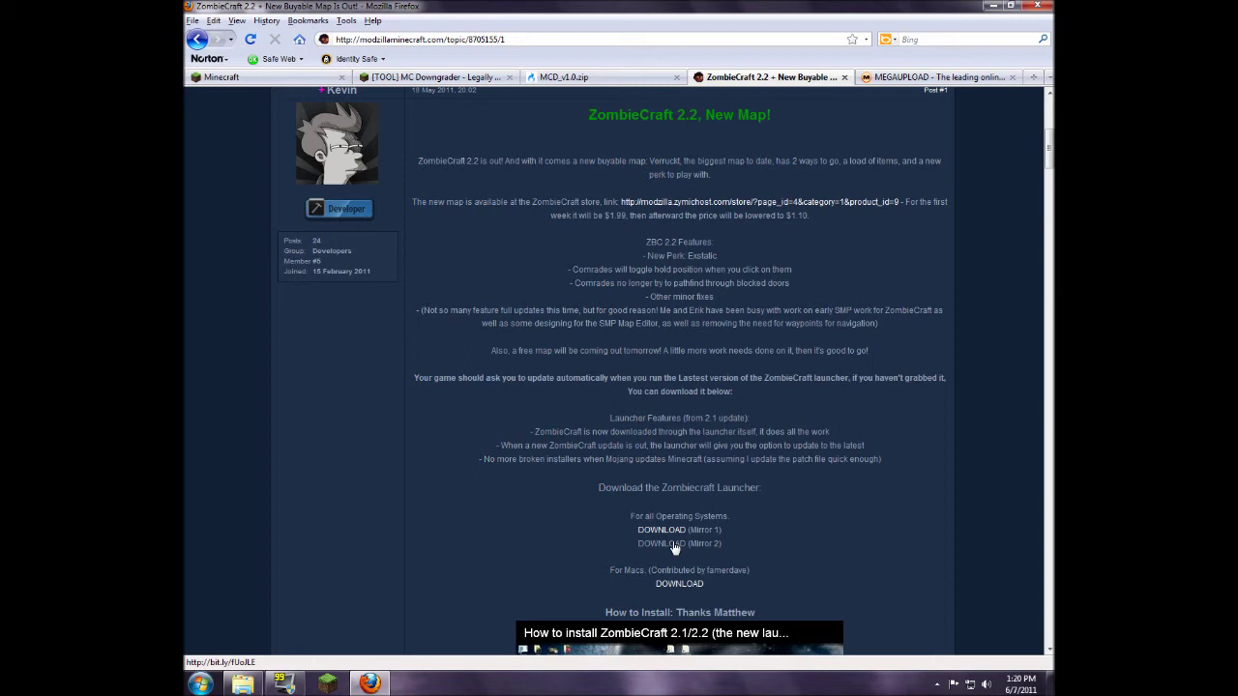
left_click(929, 77)
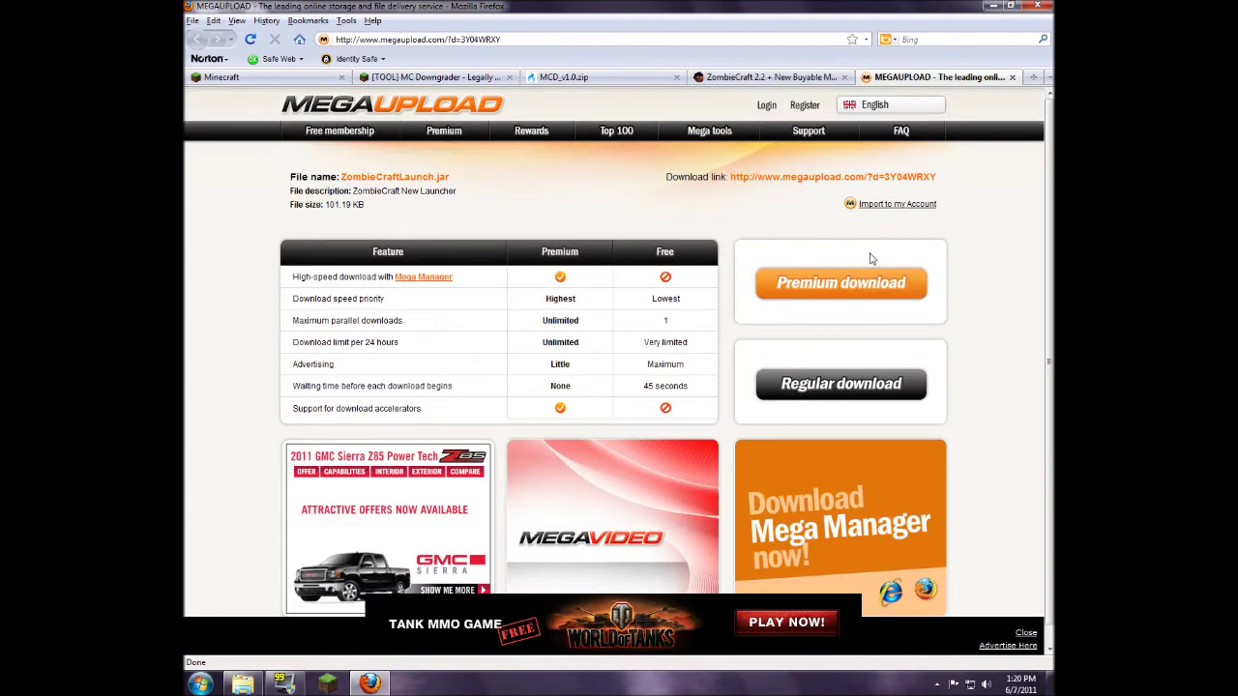
left_click(848, 387)
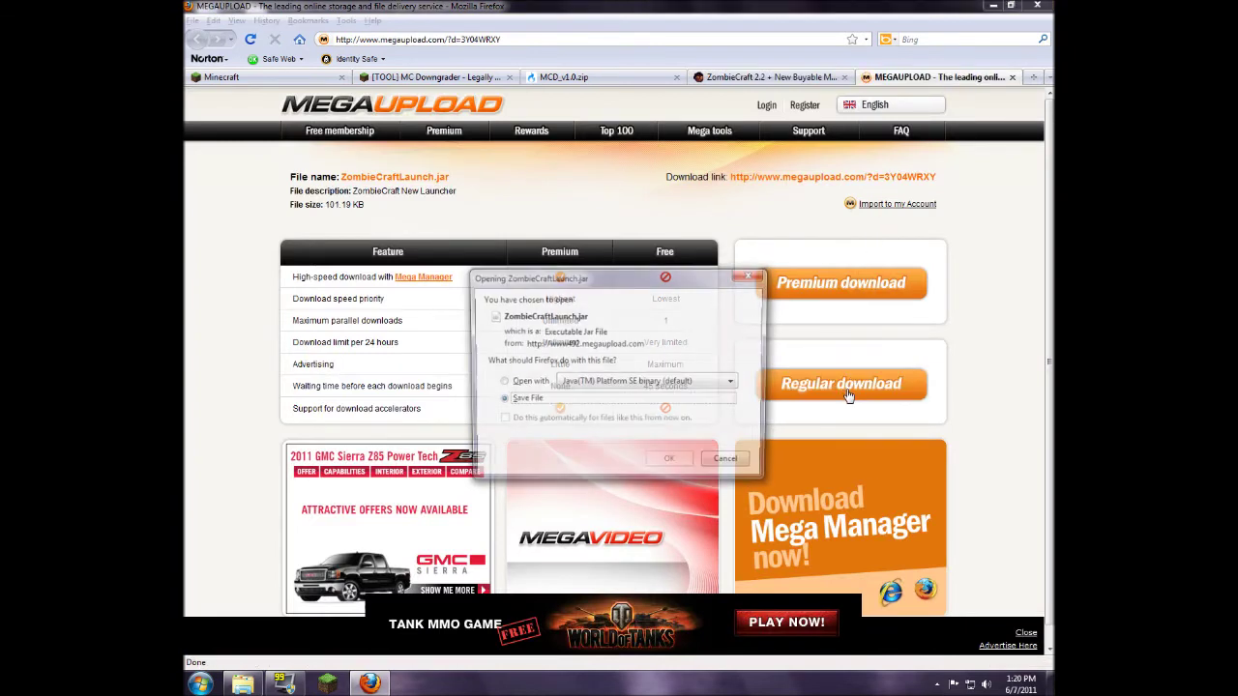
left_click(672, 465)
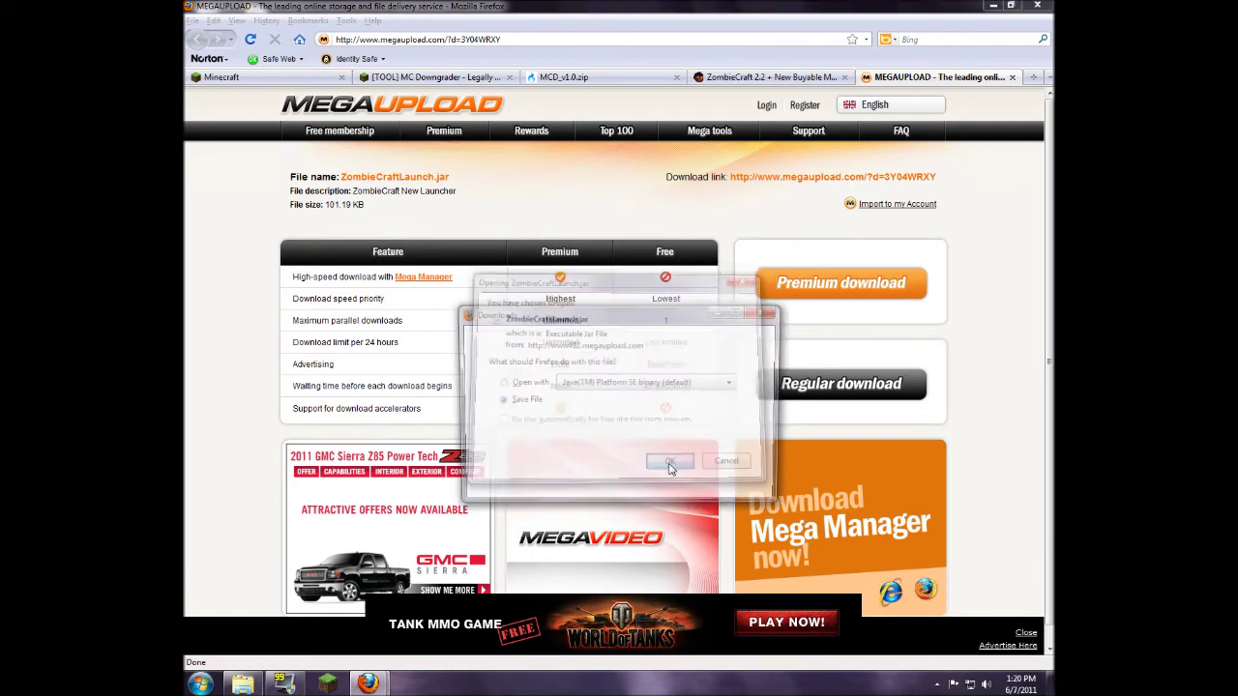
- Open the Downloads folder holding ZombieCraftLaunch.jar and close Firefox's downloads list
right_click(561, 344)
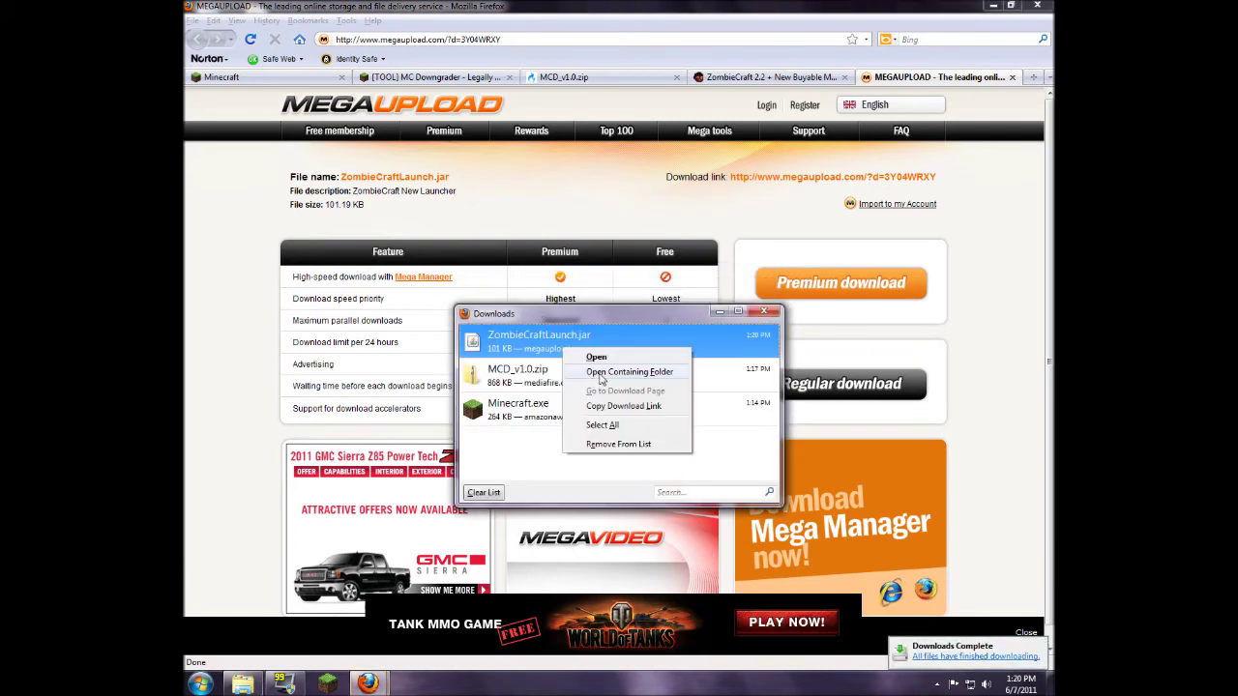
left_click(602, 378)
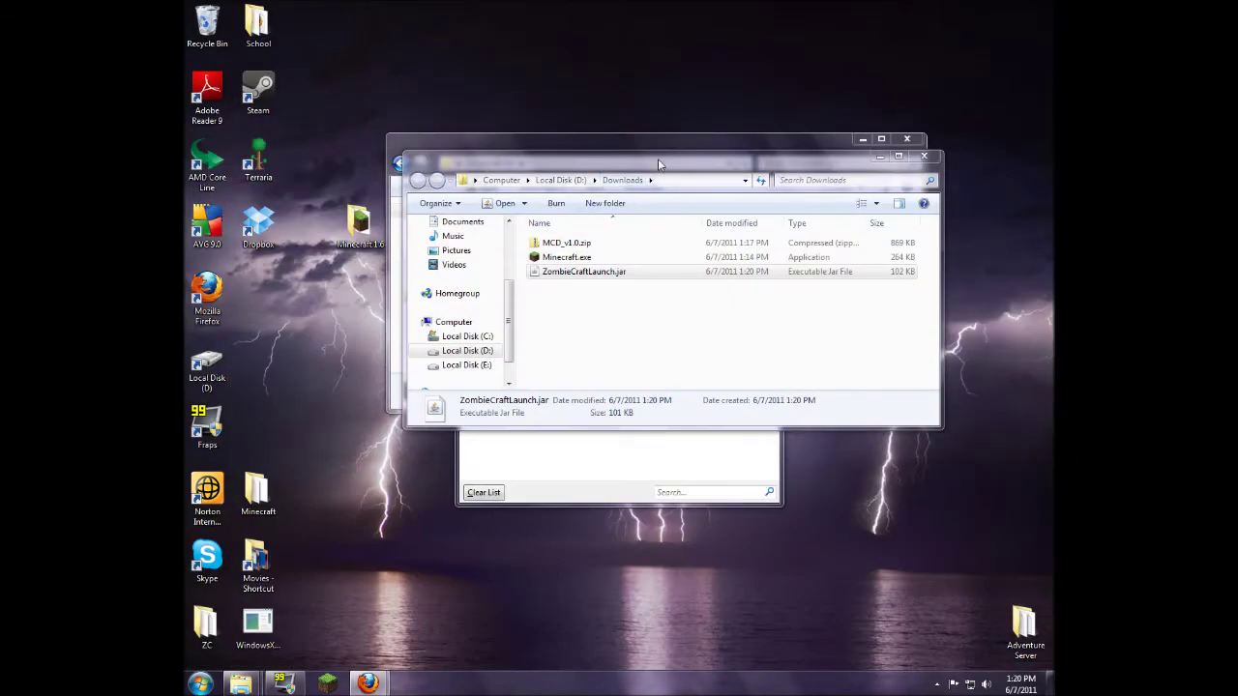
left_click_drag(658, 158, 654, 379)
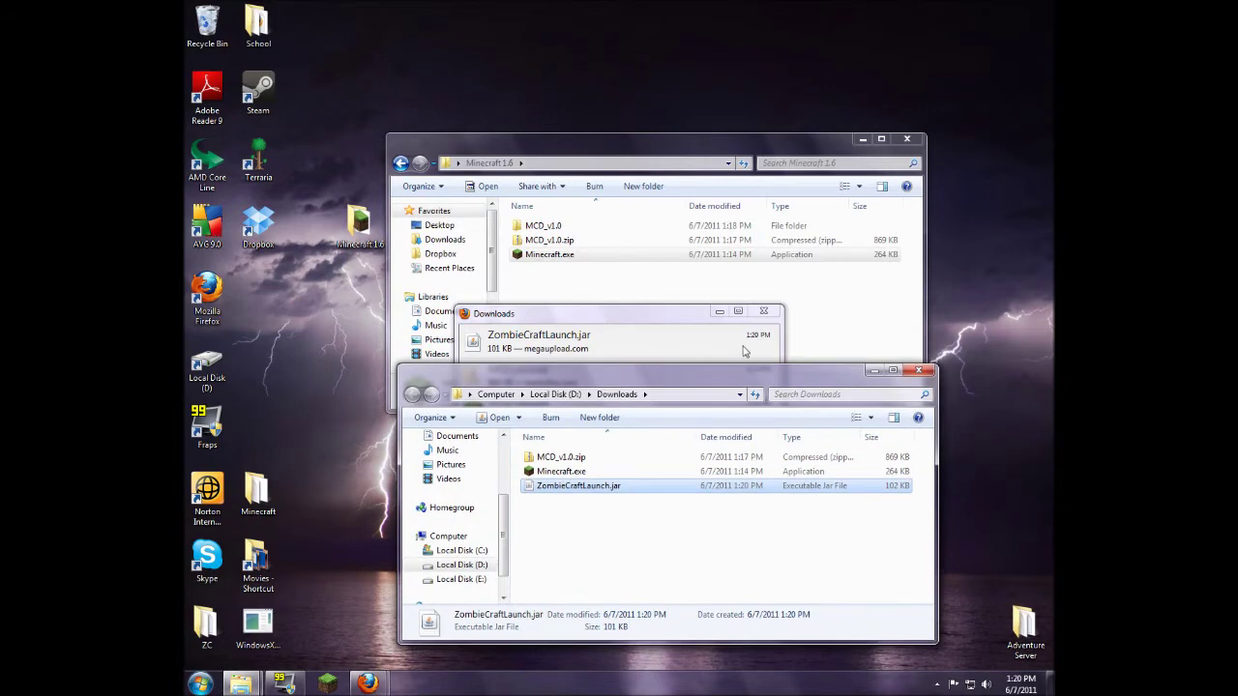
left_click(764, 311)
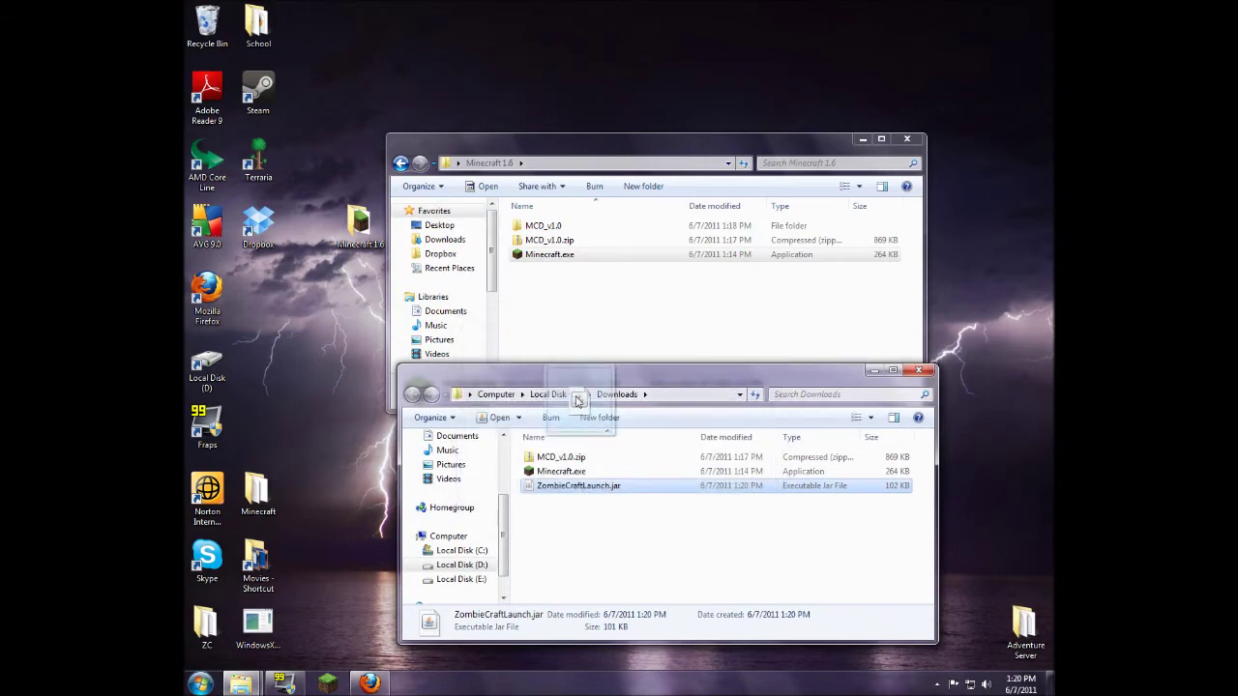
- Copy ZombieCraftLaunch.jar into Minecraft 1.6, close the Downloads window, and run the launcher
left_click_drag(579, 486, 568, 335)
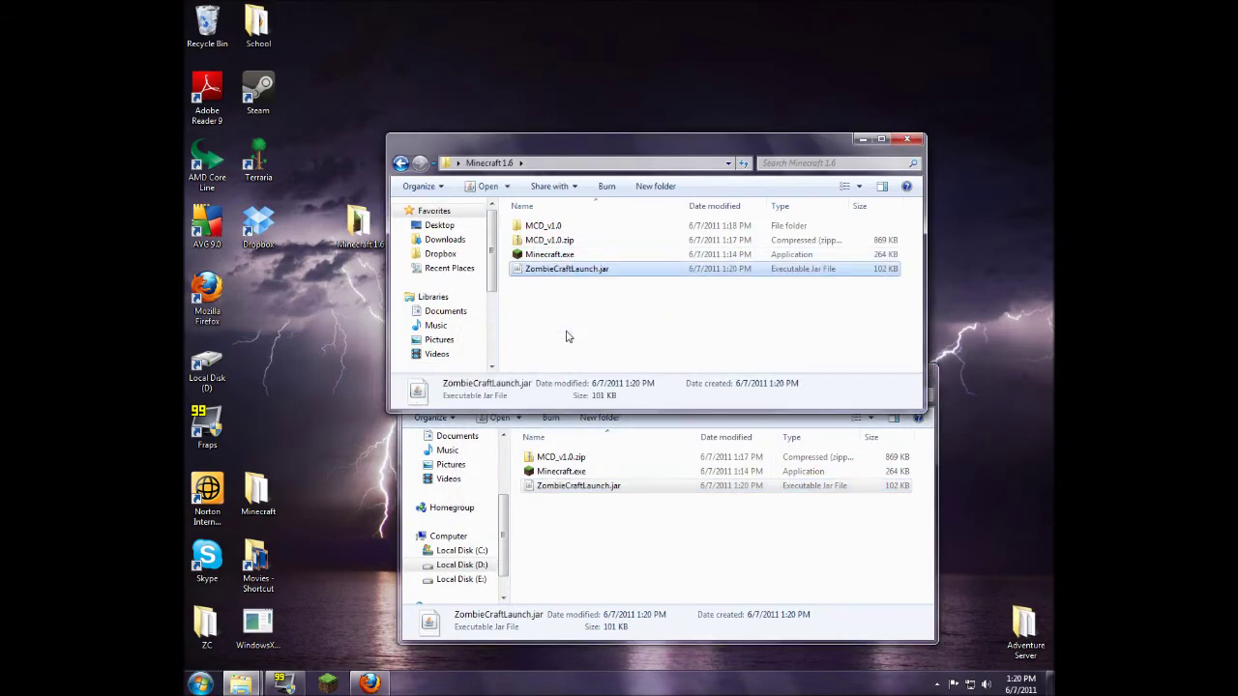
left_click(702, 538)
left_click(917, 375)
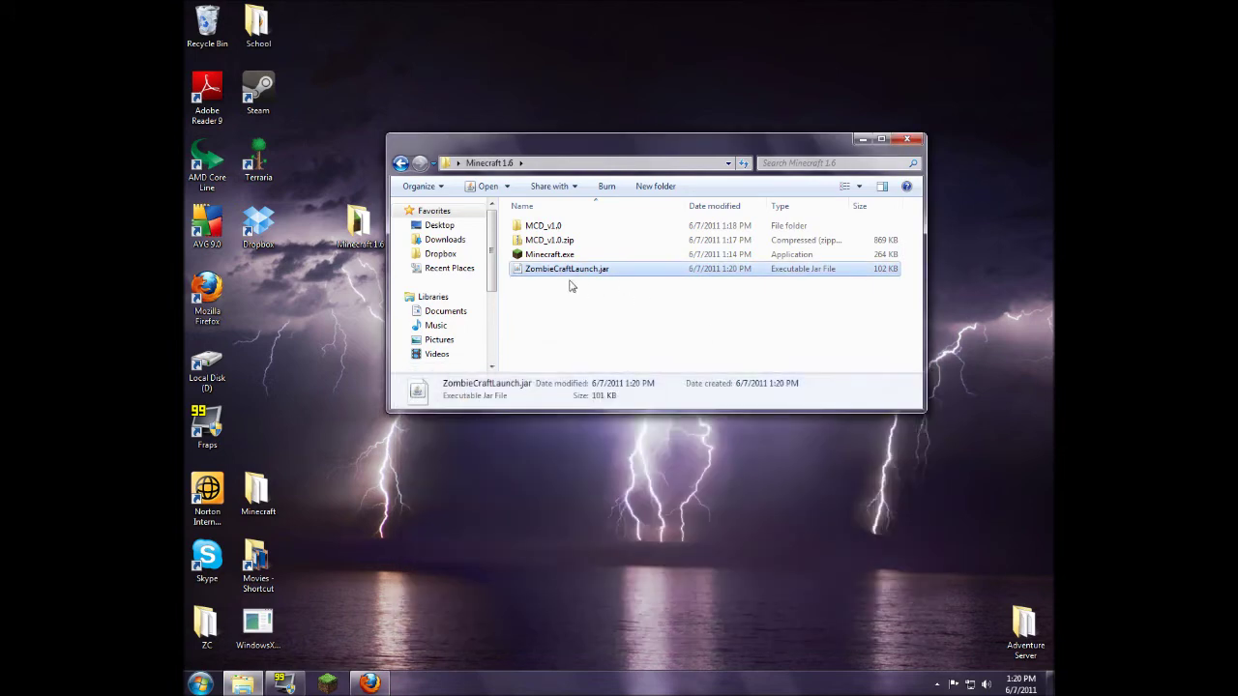
key("Return")
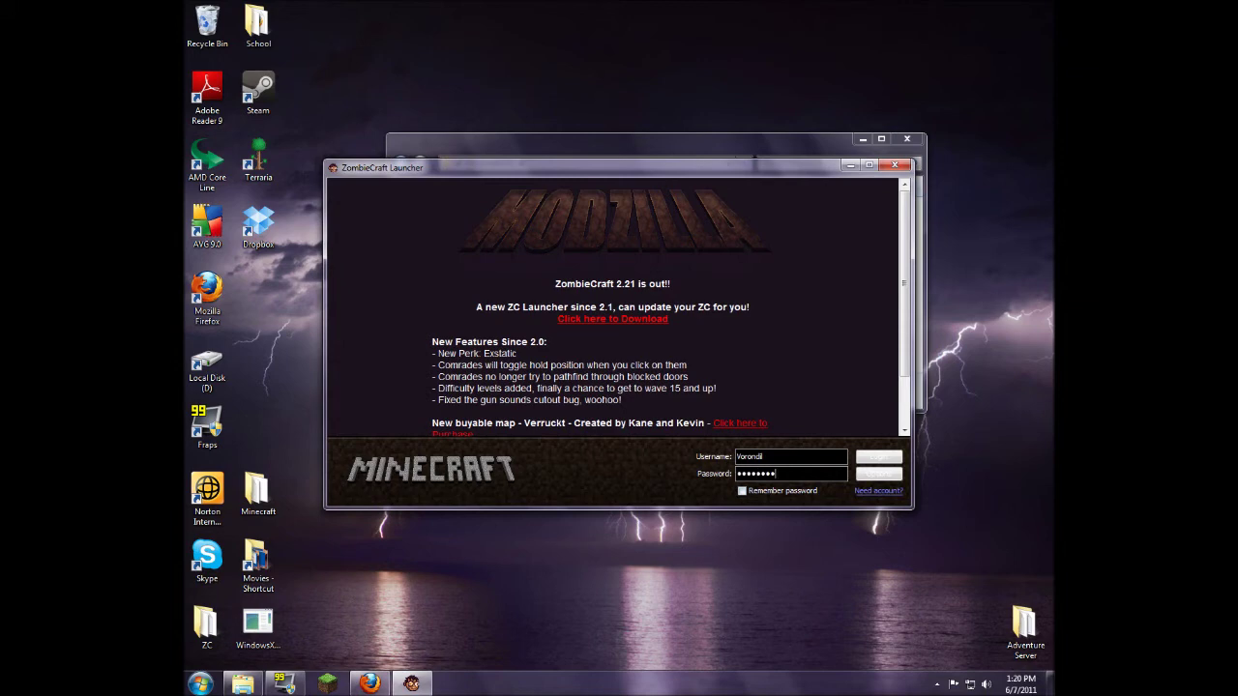
- Log in to ZombieCraft Launcher and wait while its update packages download and extract
left_click(883, 461)
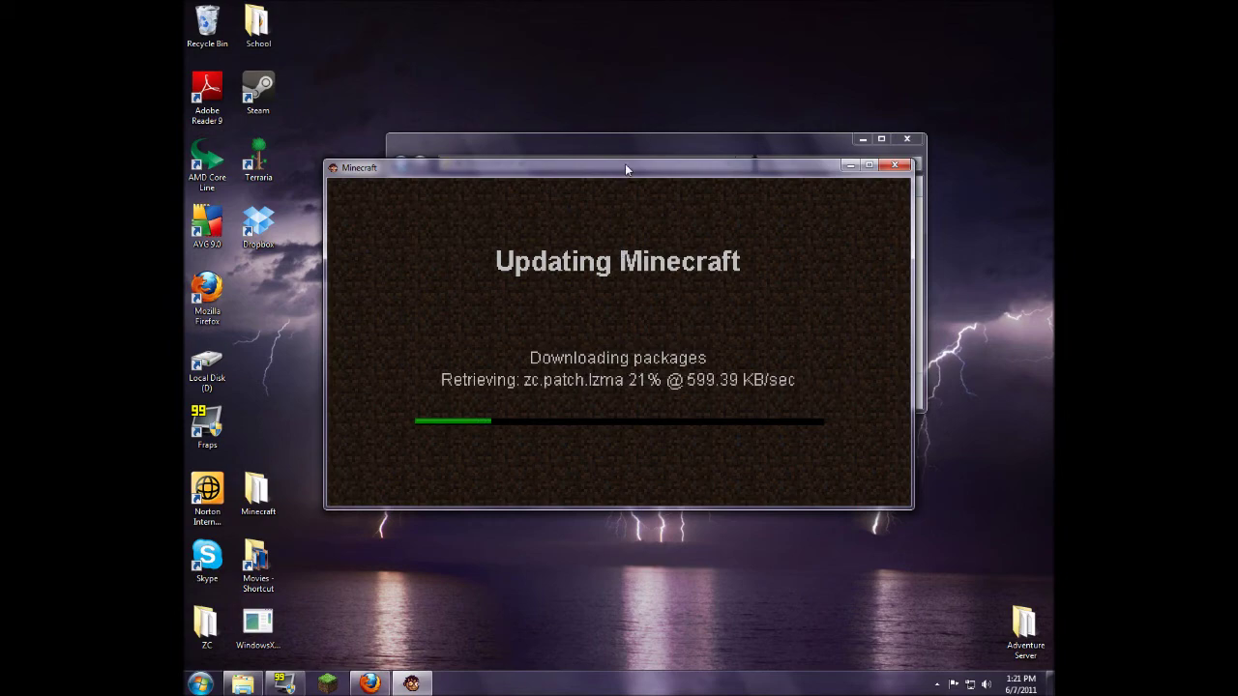
mouse_move(625, 167)
left_mouse_down()
mouse_move(674, 230)
mouse_move(670, 203)
left_mouse_up()
left_click(369, 685)
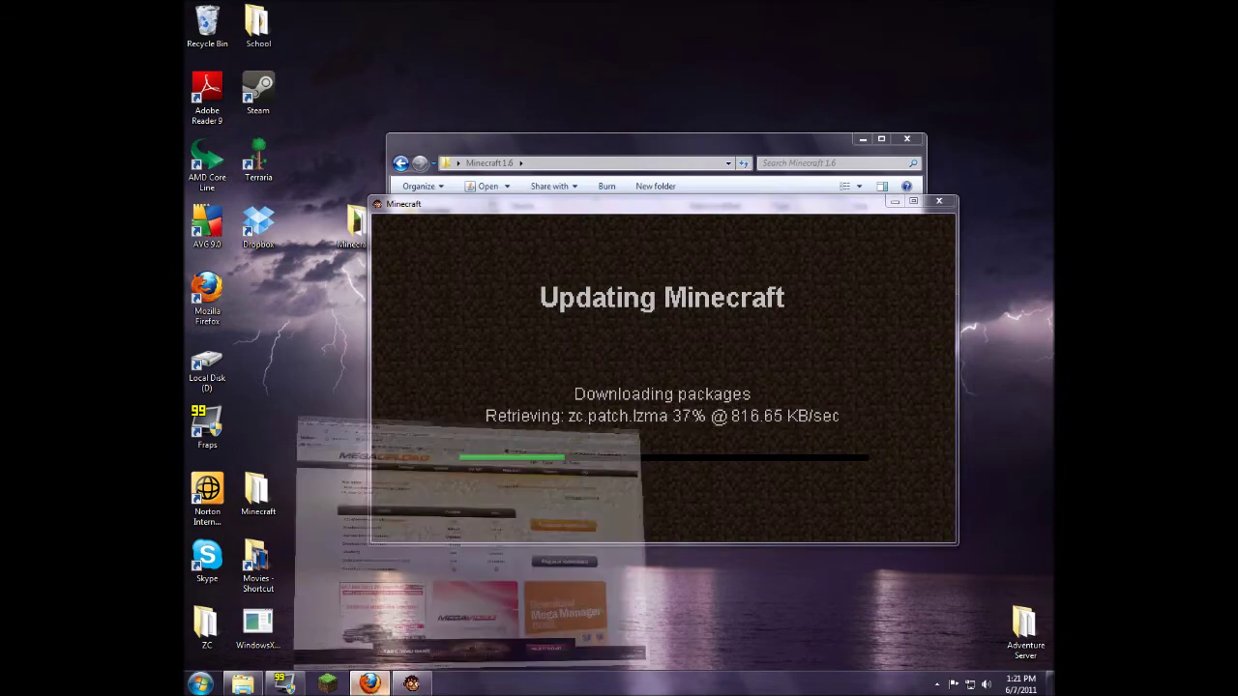
left_click(772, 77)
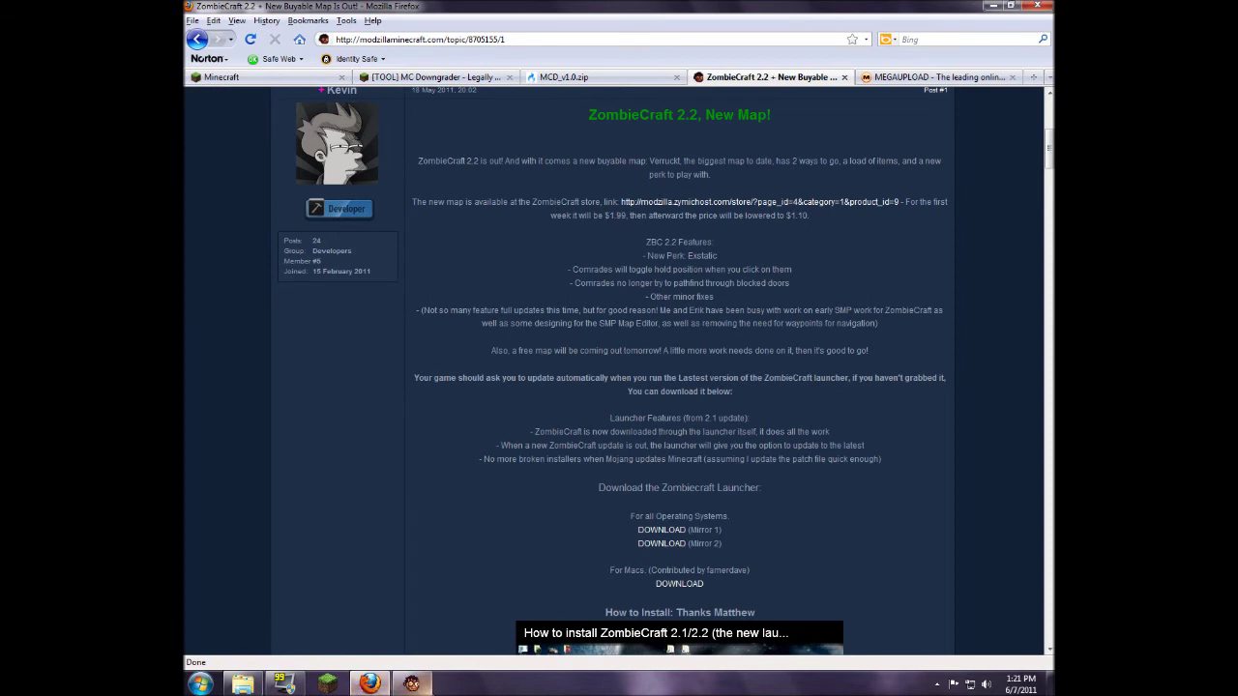
left_click(411, 684)
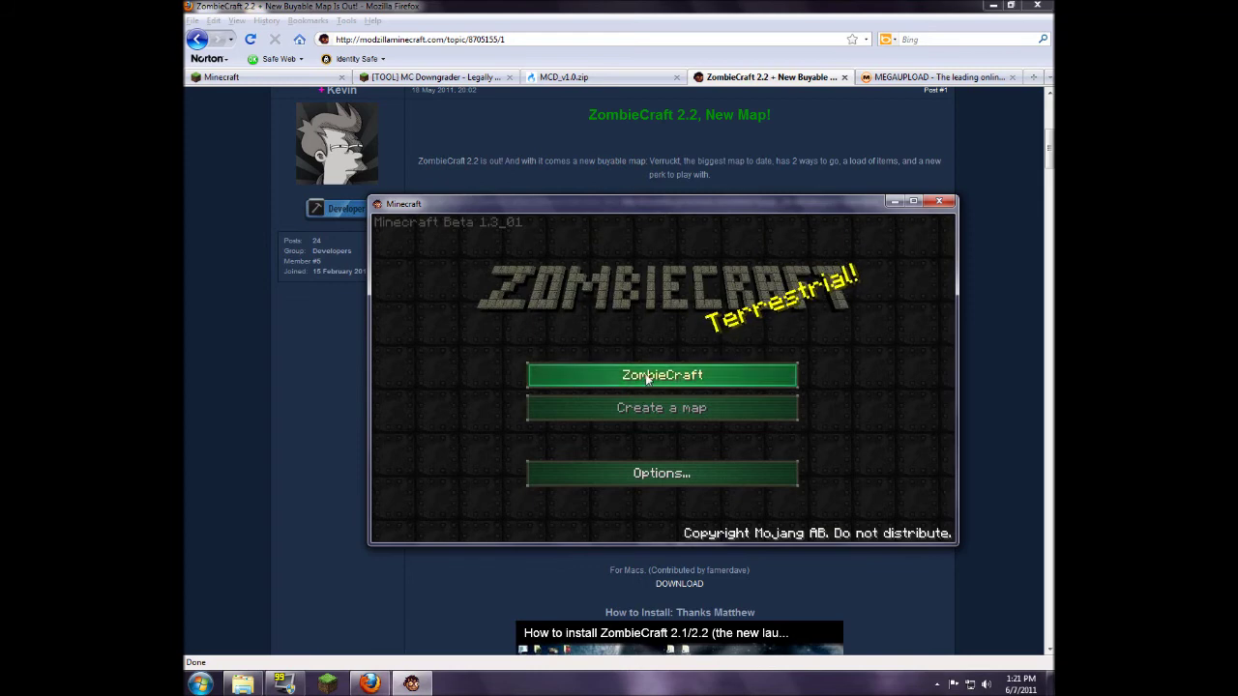
- Play a ZombieCraft v2.2 round on Courtyard, save and quit to title, then close the game
left_click(648, 379)
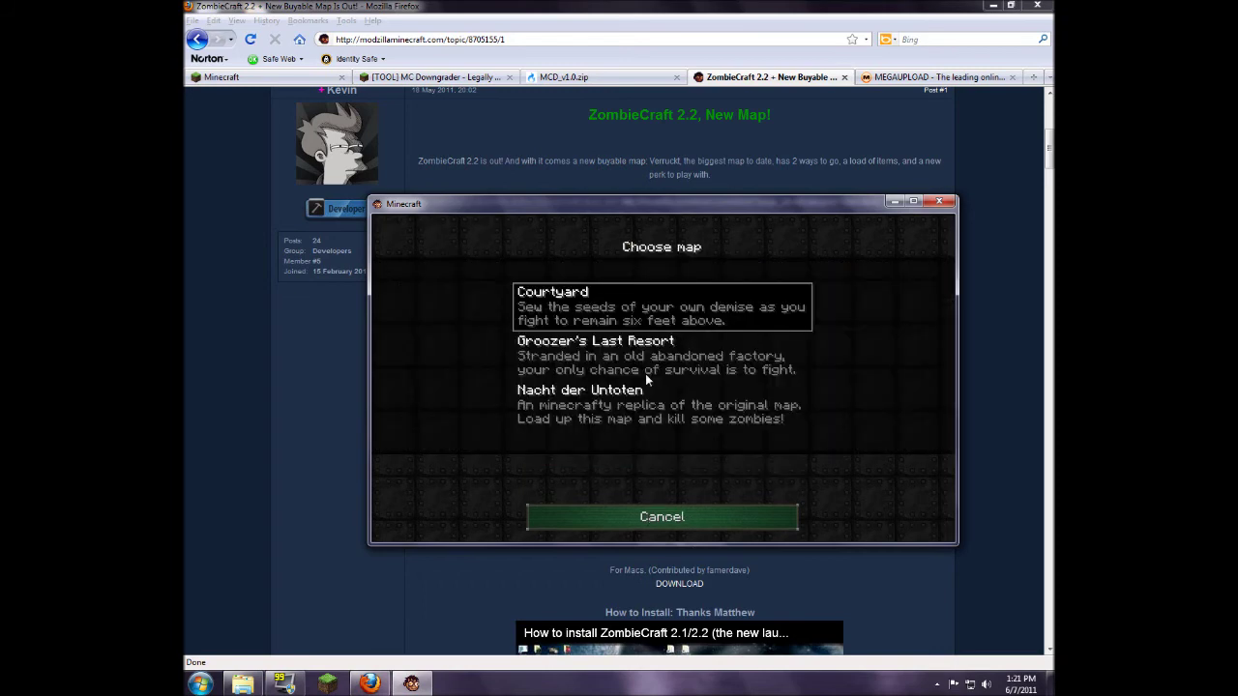
left_click(574, 319)
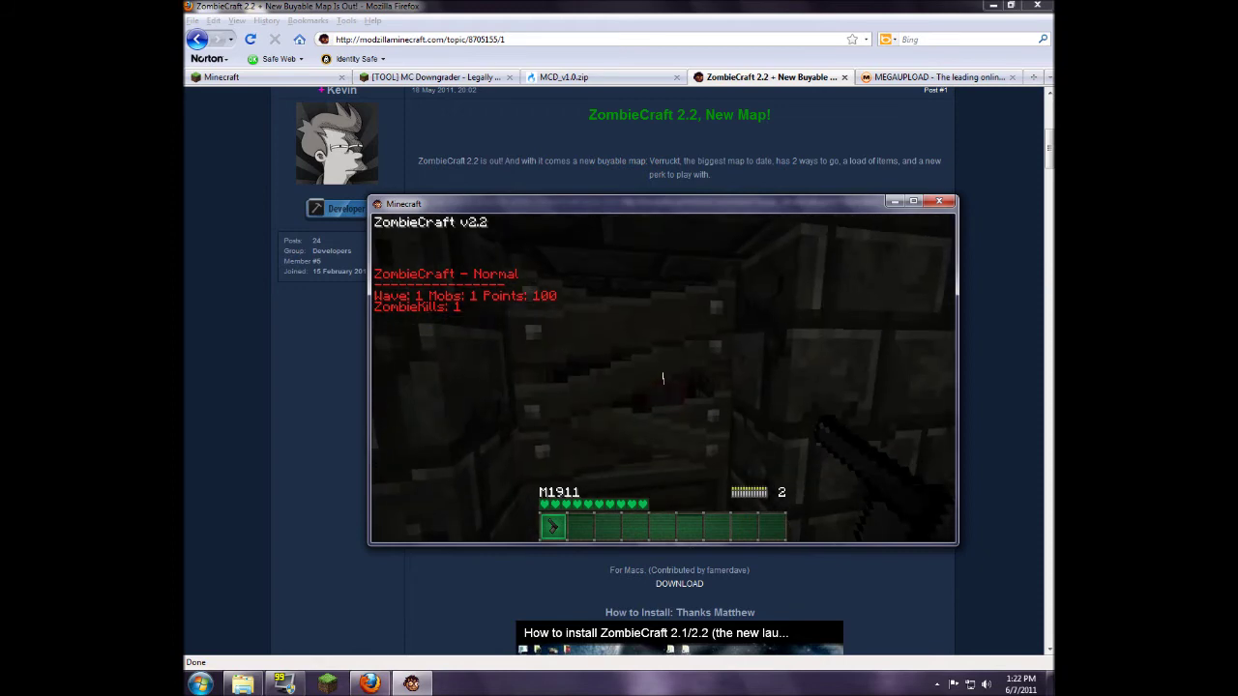
left_click(662, 377)
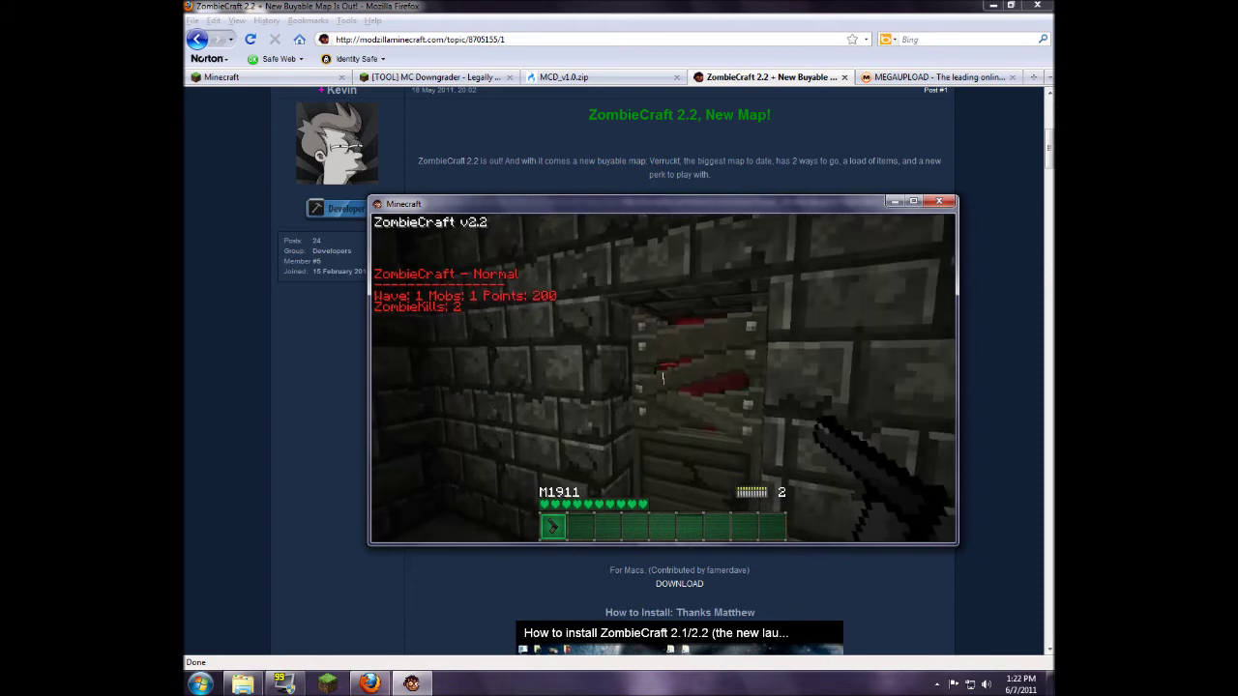
key("Escape")
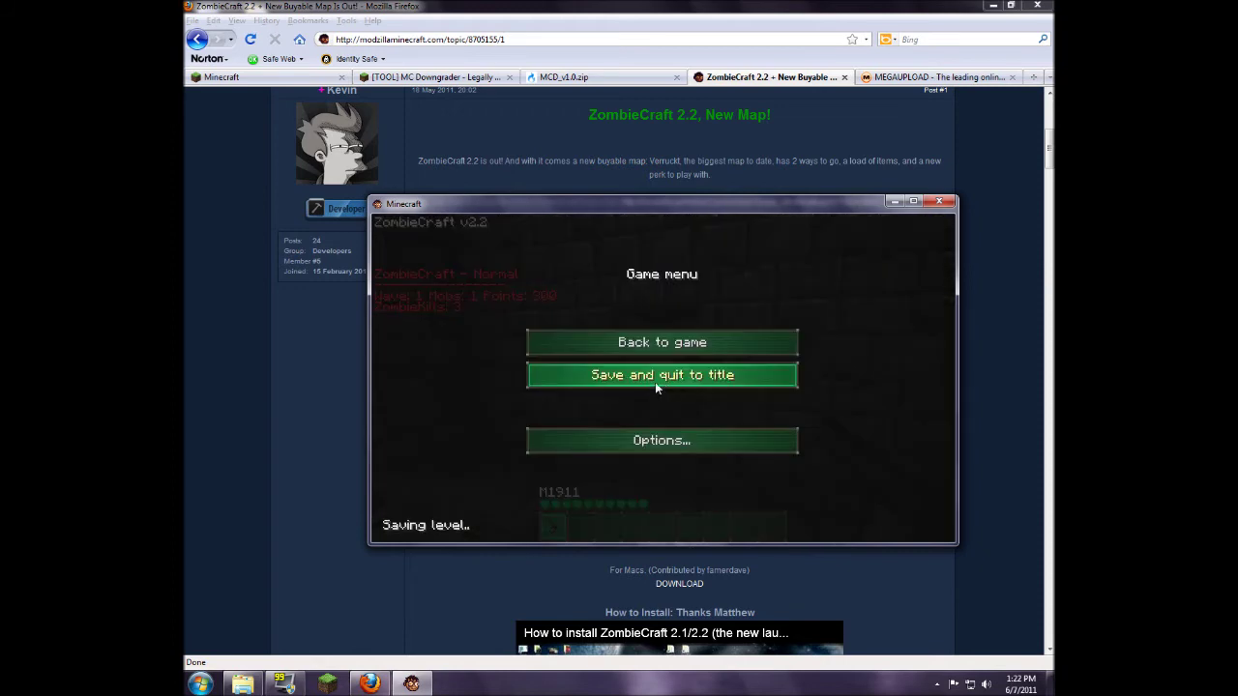
left_click(655, 382)
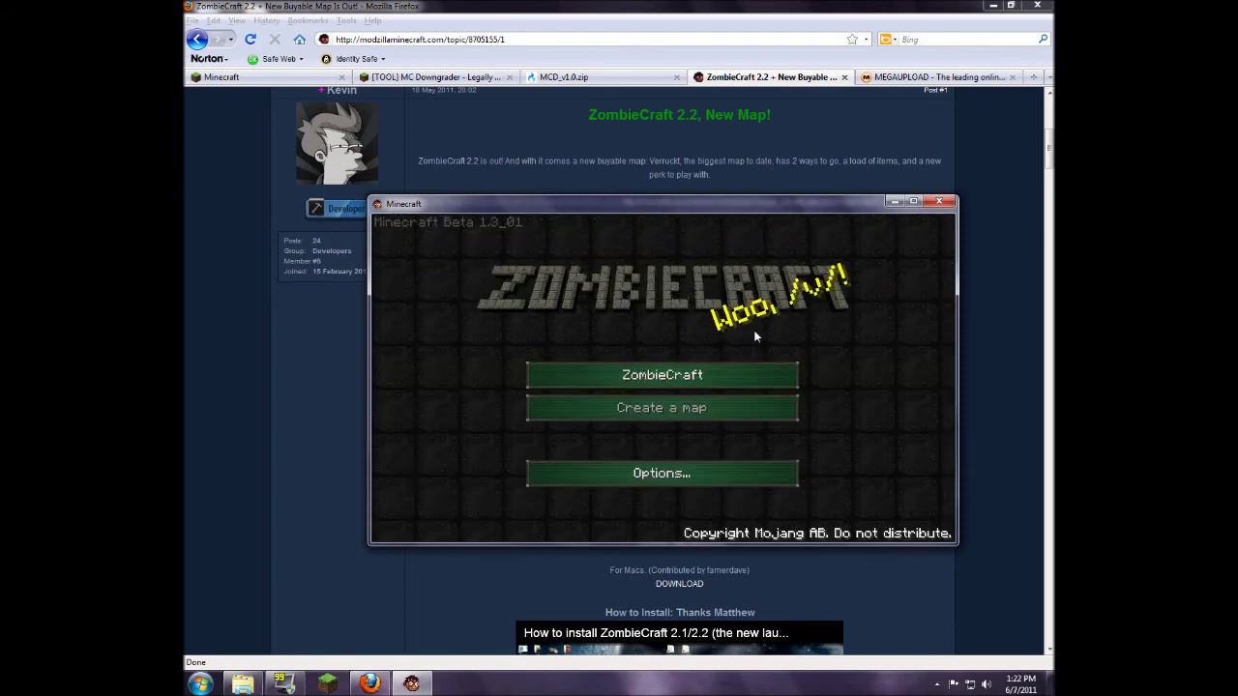
left_click(939, 201)
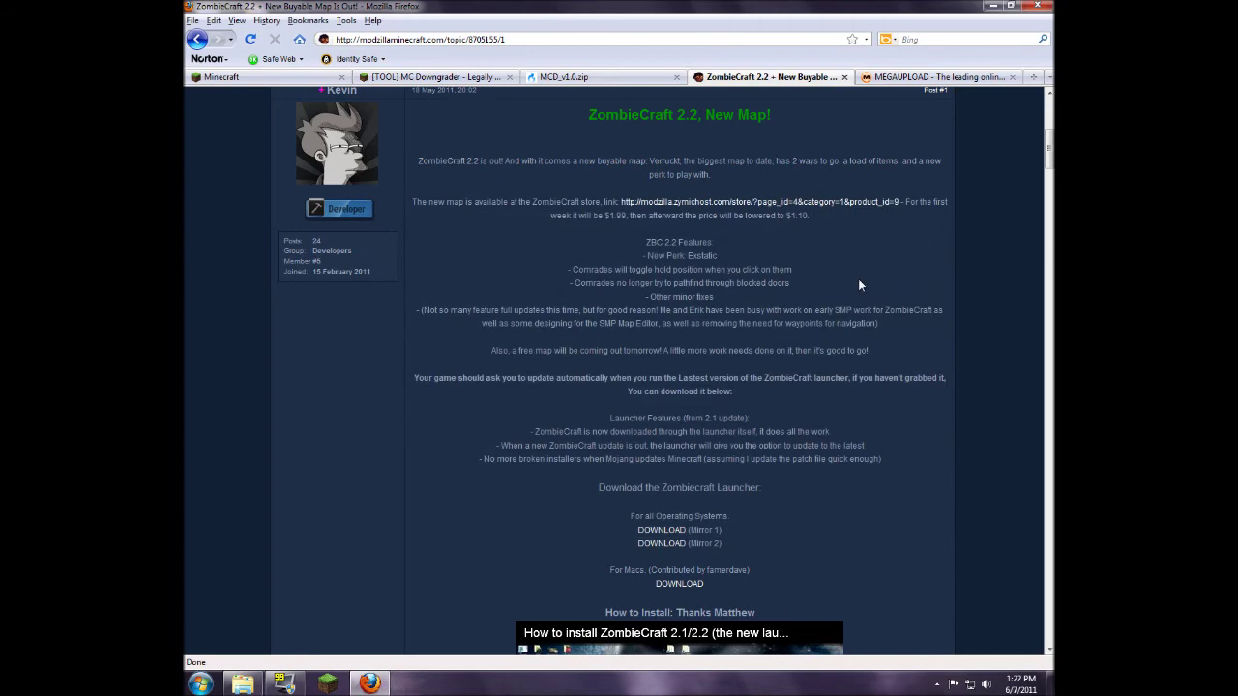
- Minimize Firefox and launch Minecraft.exe from the Minecraft 1.6 folder
left_click(994, 5)
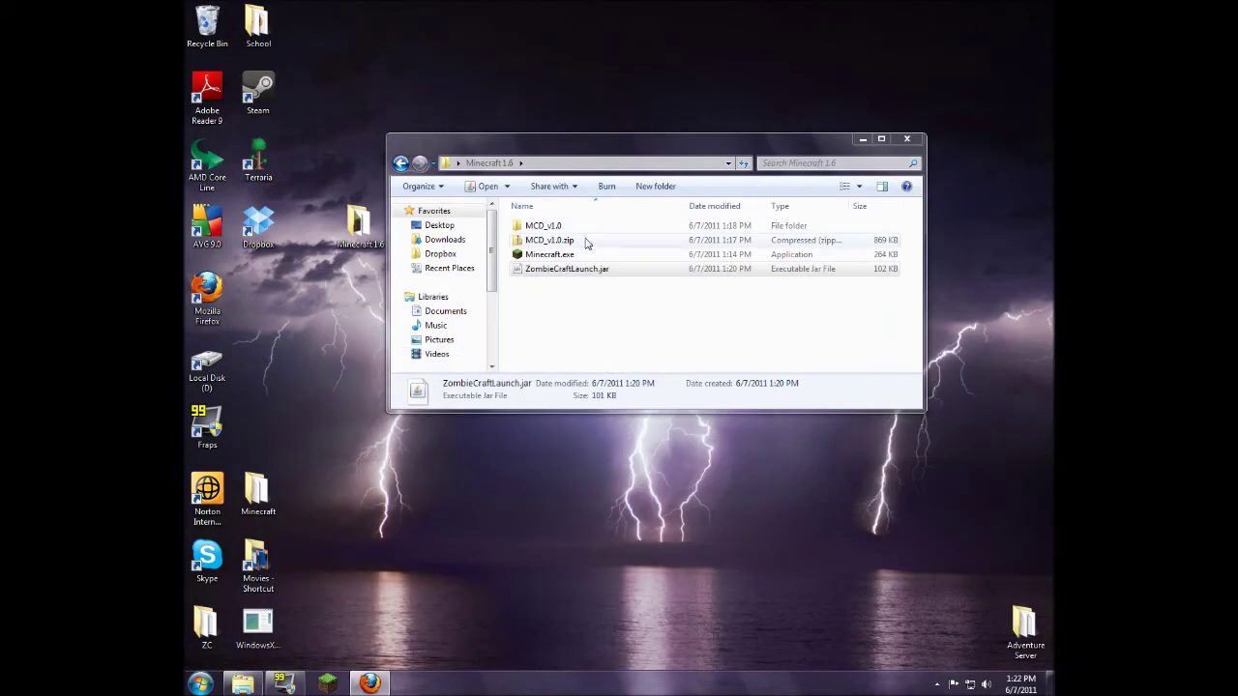
left_click(537, 255)
double_click(538, 255)
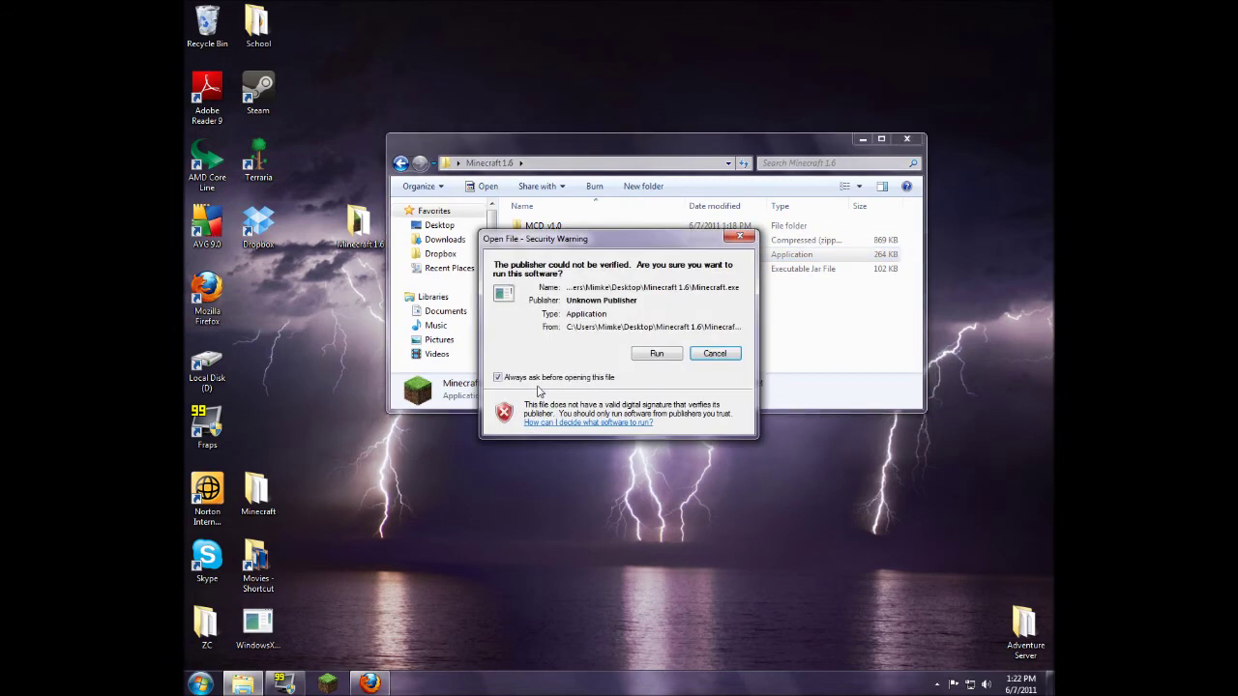
left_click(657, 353)
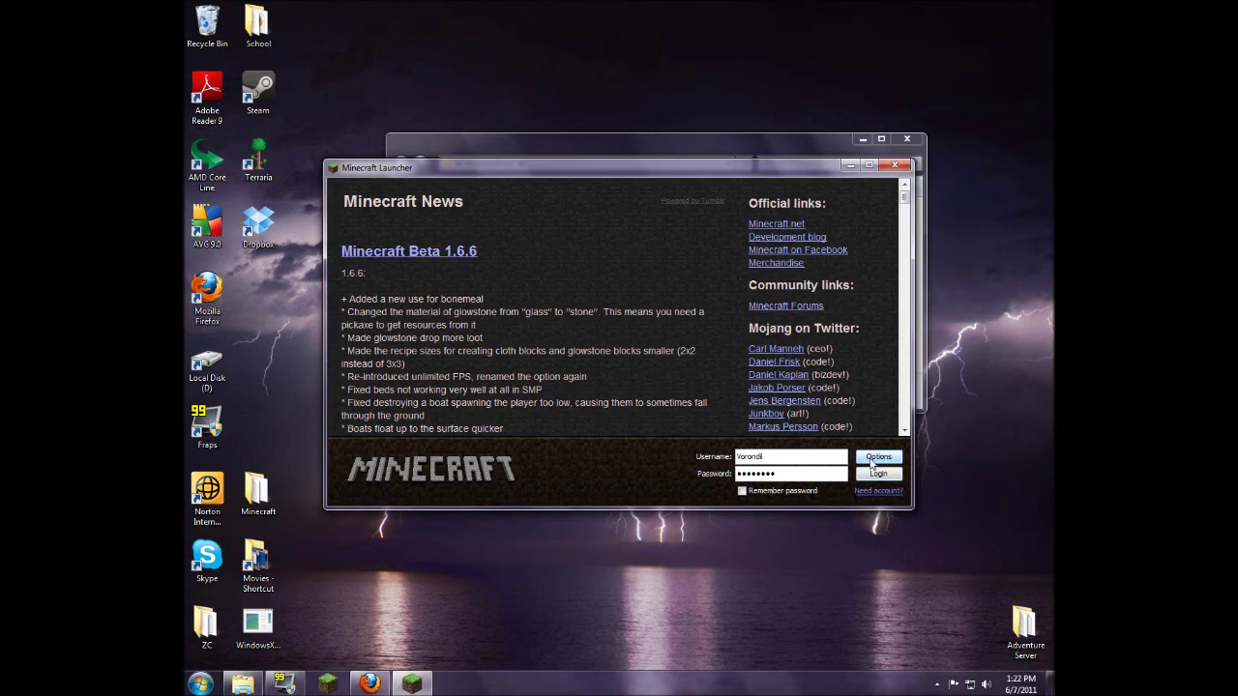
- Enable Force update! in the launcher options and log in to redownload Beta 1.6.6
left_click(878, 457)
left_click(677, 331)
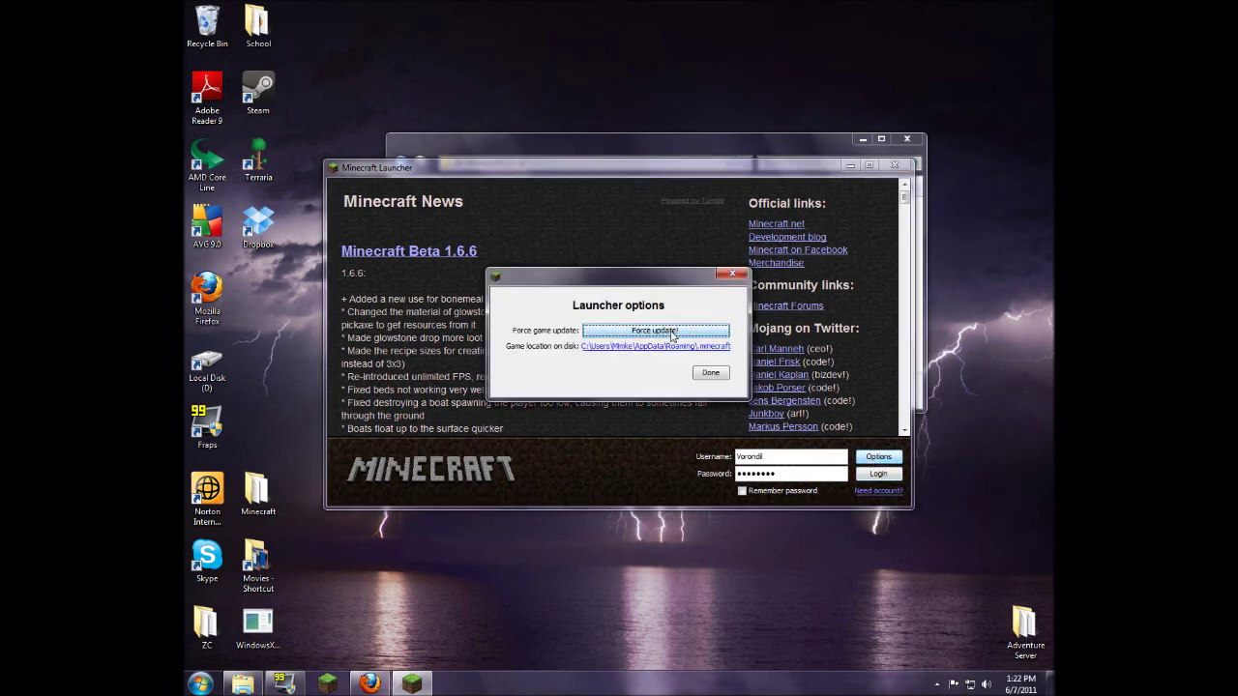
left_click(712, 373)
left_click(877, 474)
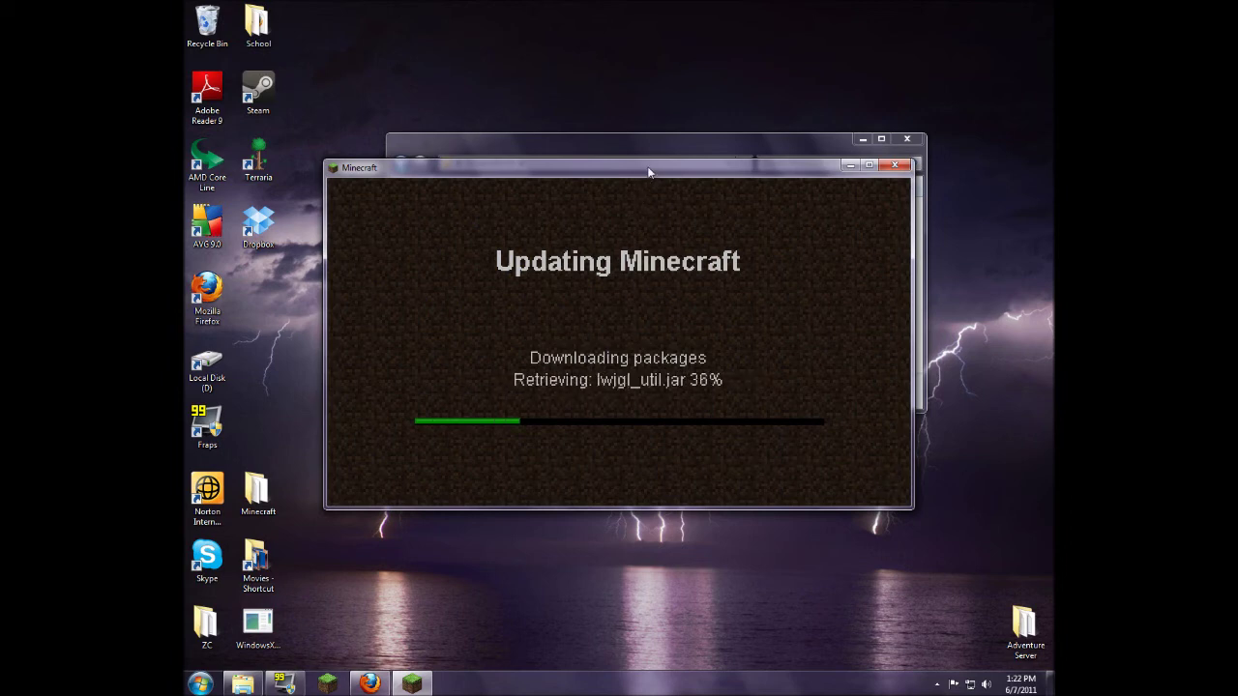
left_click_drag(649, 172, 665, 252)
left_click_drag(679, 279, 707, 236)
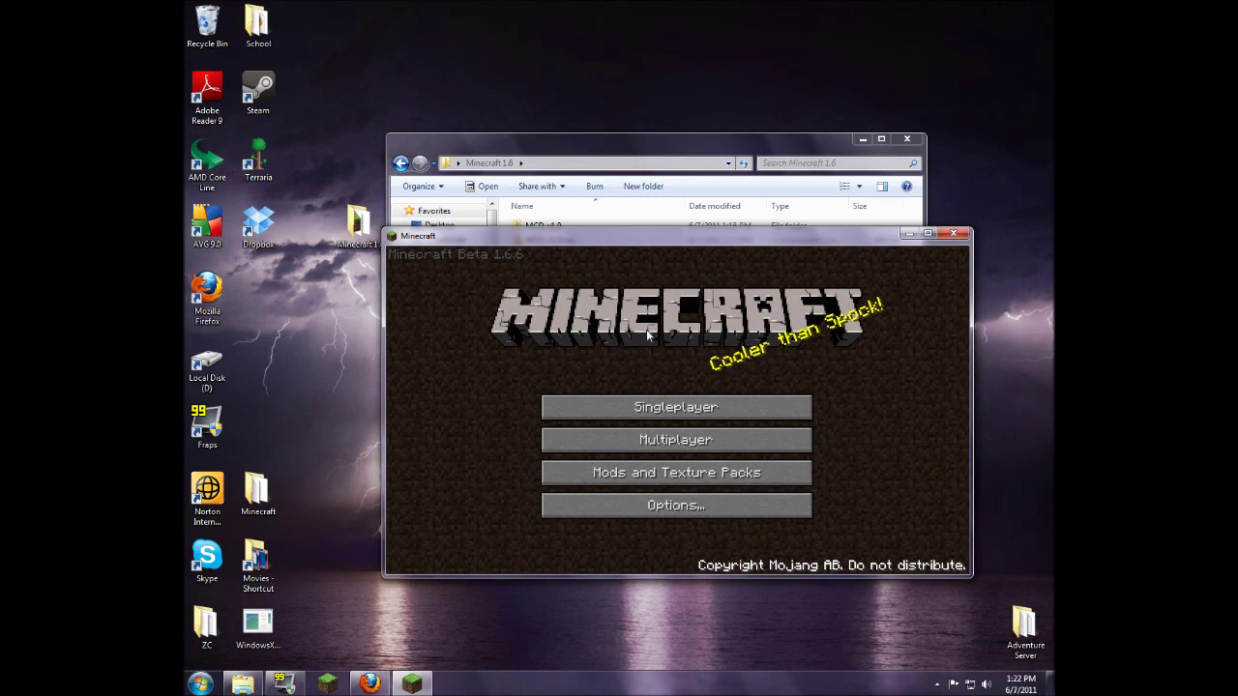
- Close Minecraft, then enable Force update! in ZombieCraft Launcher and log in
left_click(956, 235)
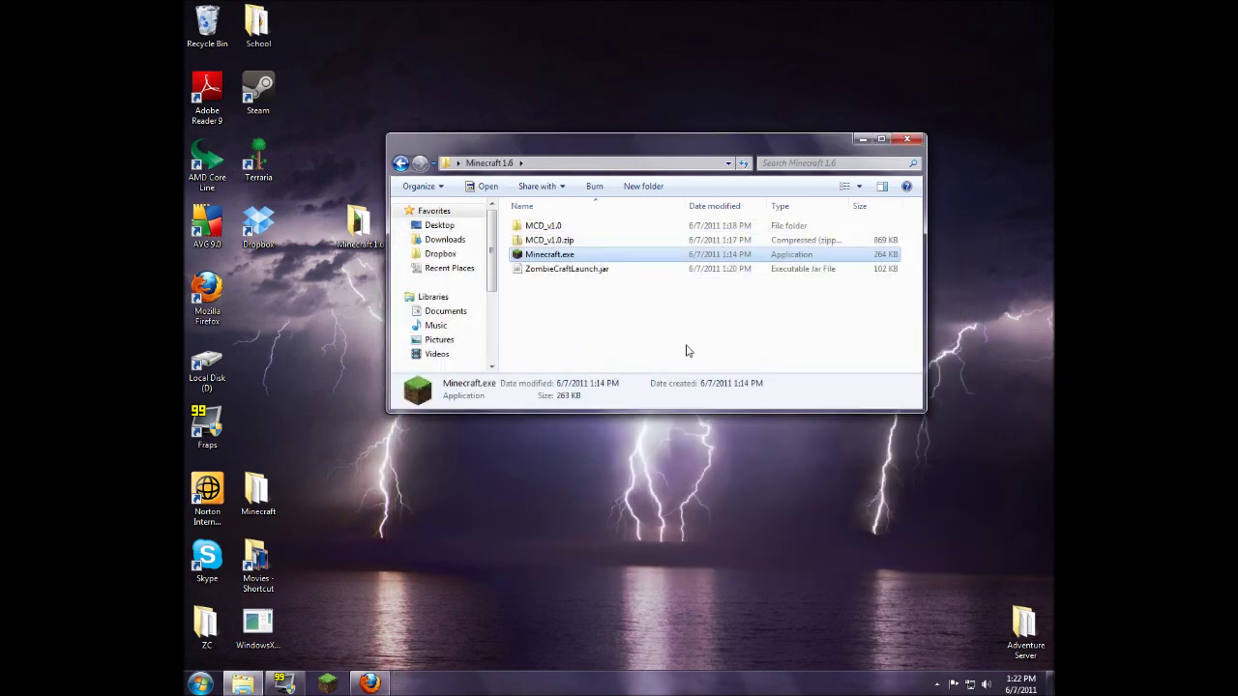
left_click(566, 268)
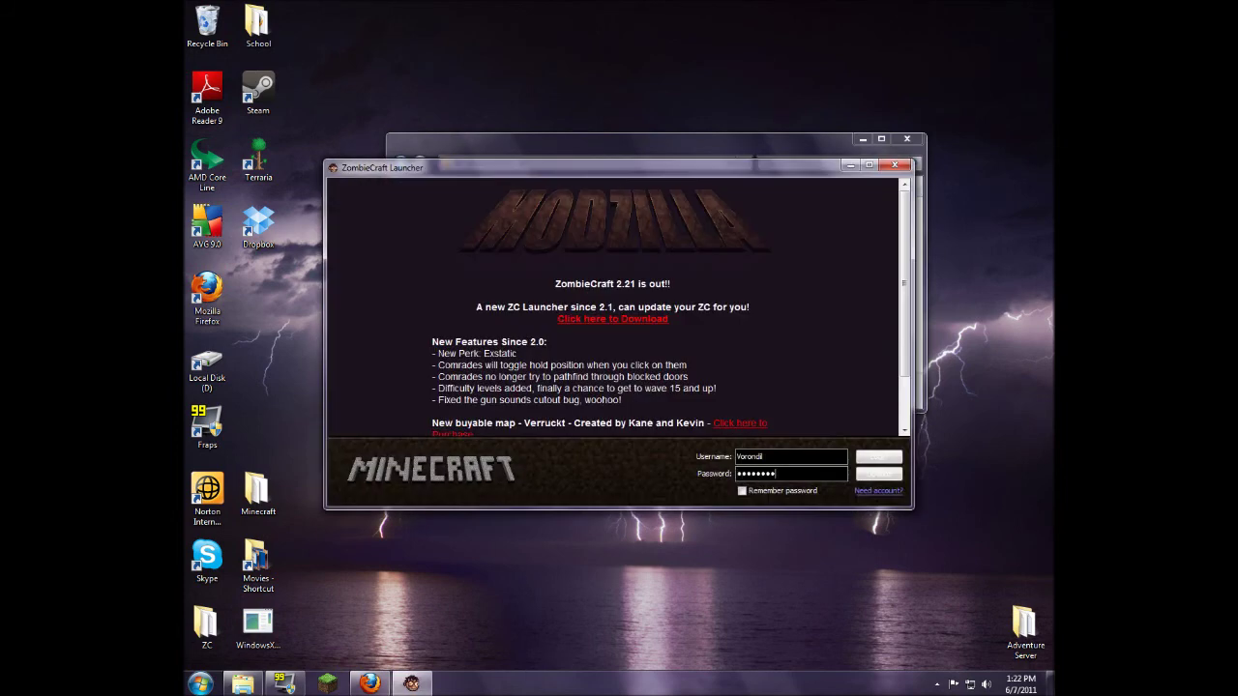
left_click(878, 474)
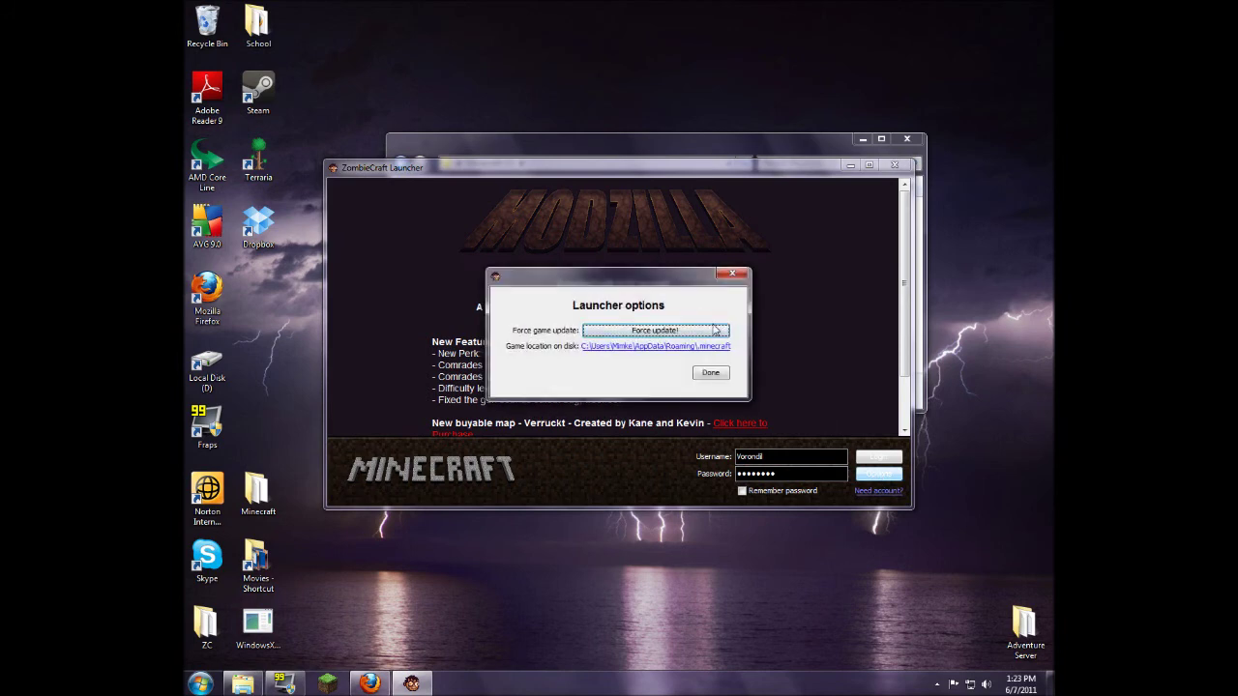
left_click(666, 331)
left_click(711, 373)
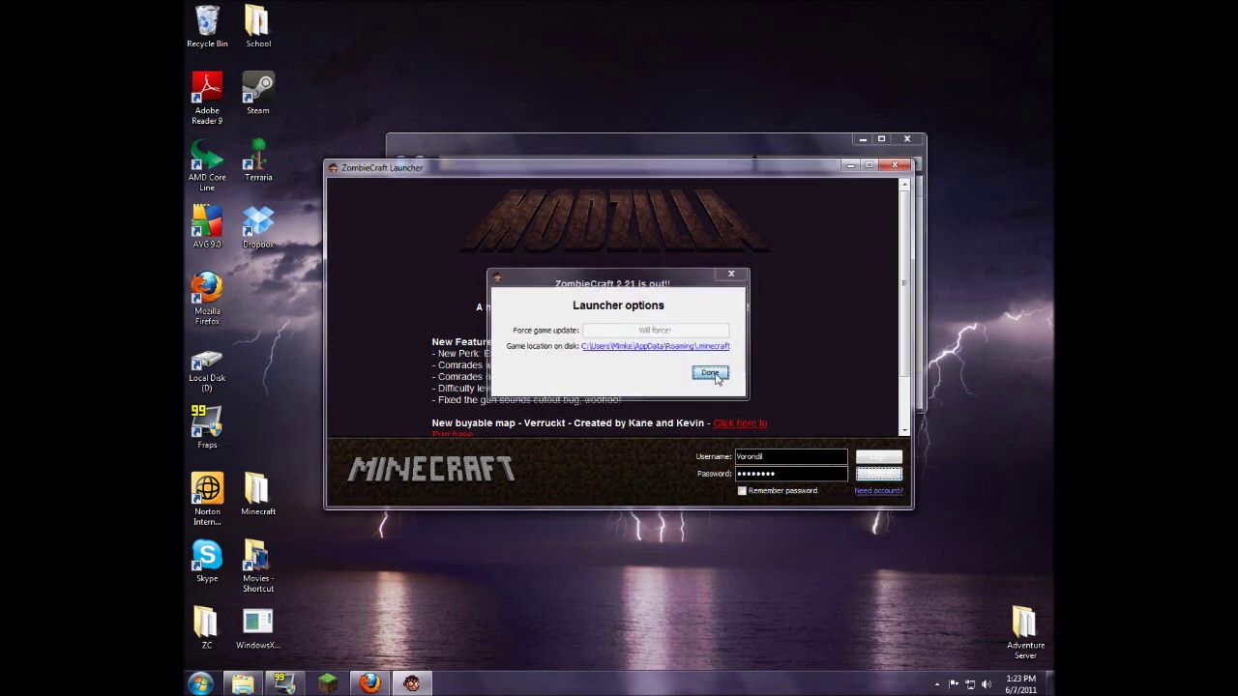
left_click(879, 459)
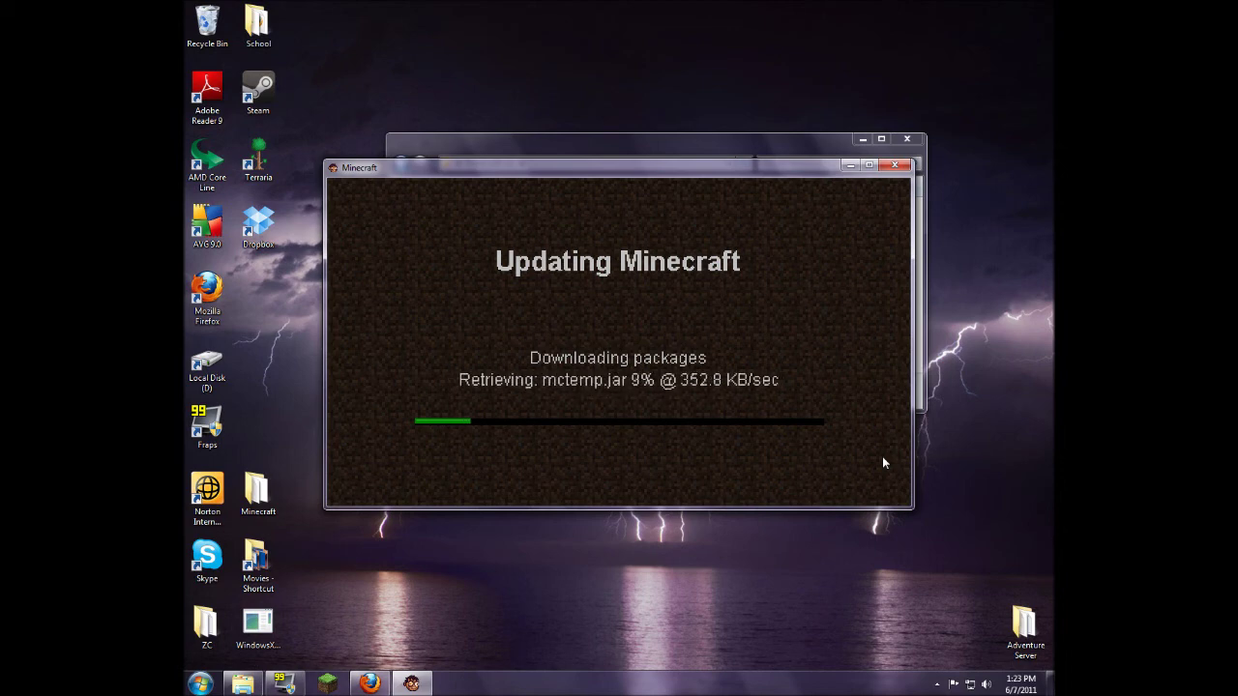
- Rearrange the updater and game windows and close the Minecraft 1.6 folder during the download
left_click_drag(604, 166, 645, 248)
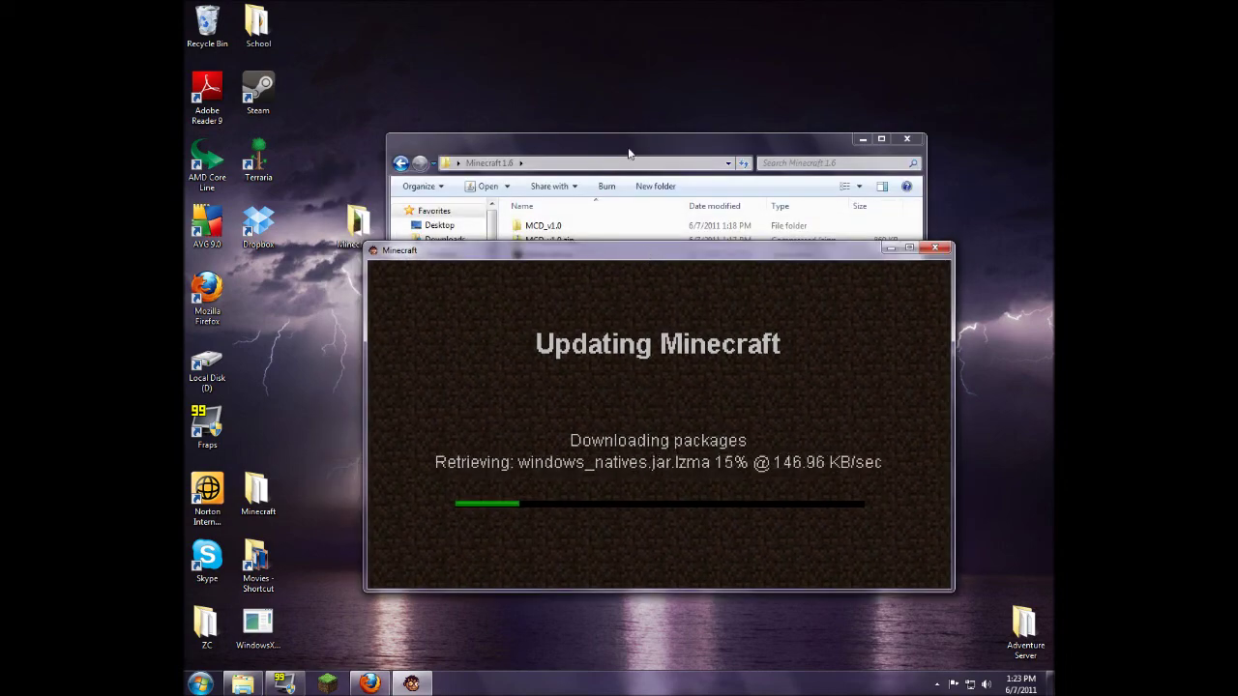
left_click(619, 155)
left_click_drag(619, 155, 616, 126)
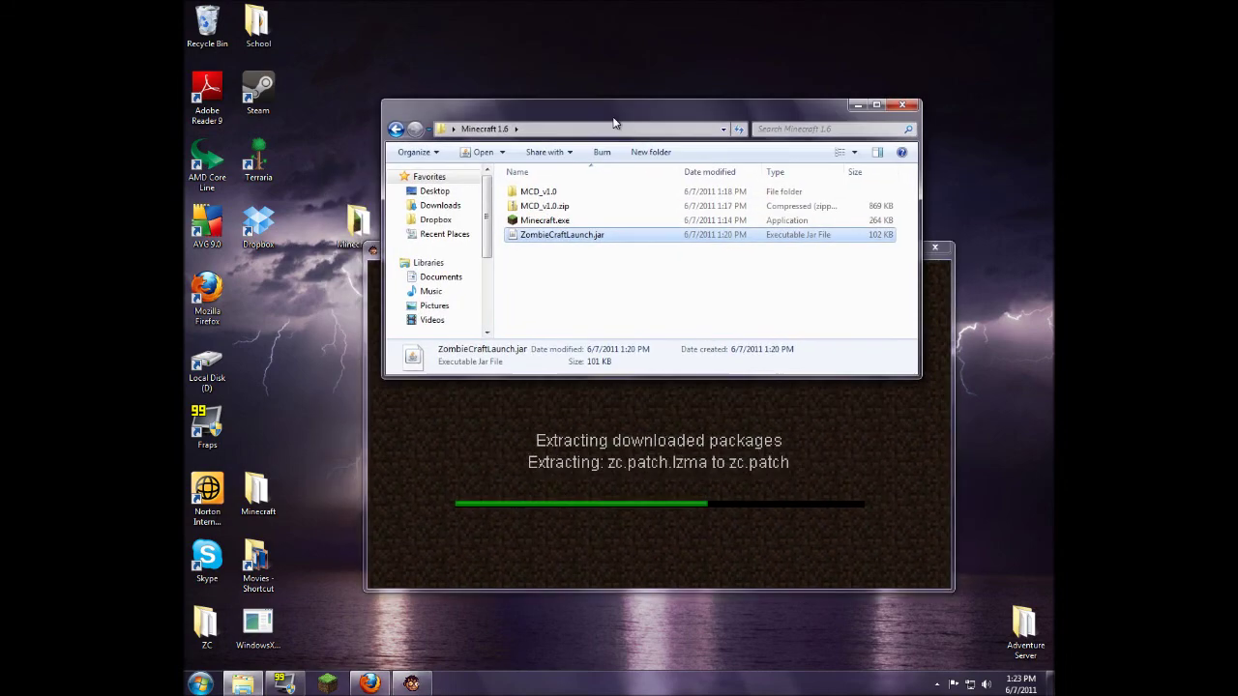
left_click(906, 109)
left_click_drag(622, 250, 605, 124)
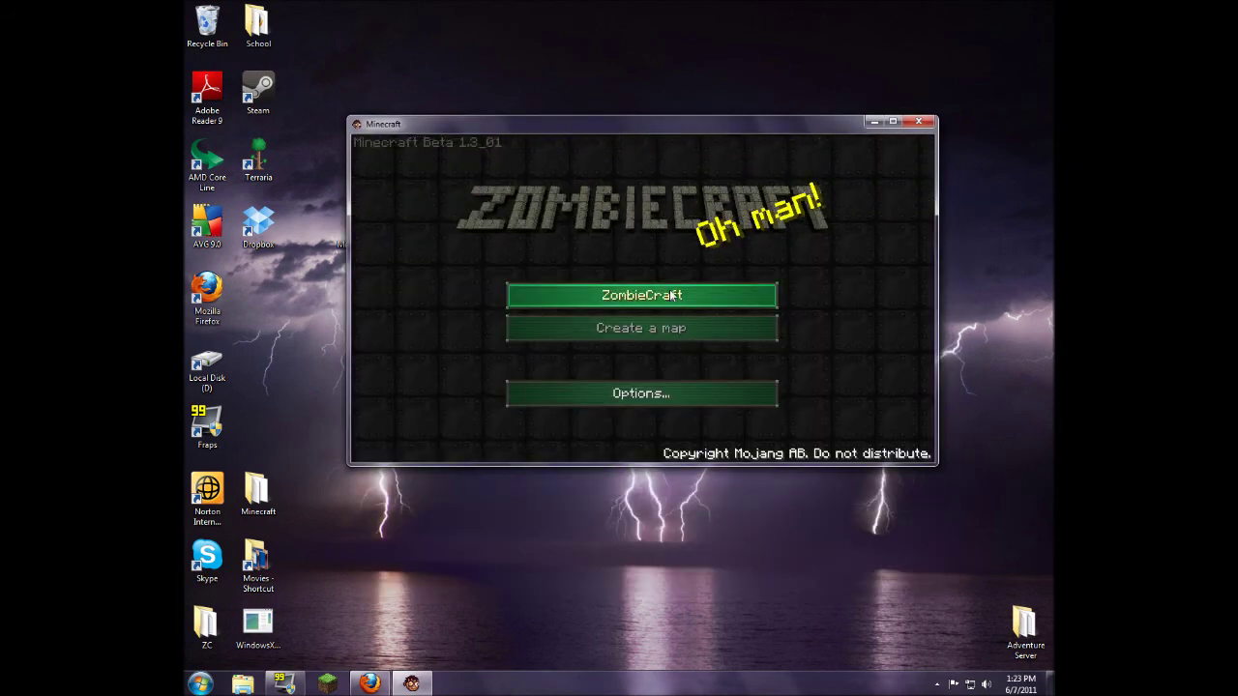
left_click(669, 296)
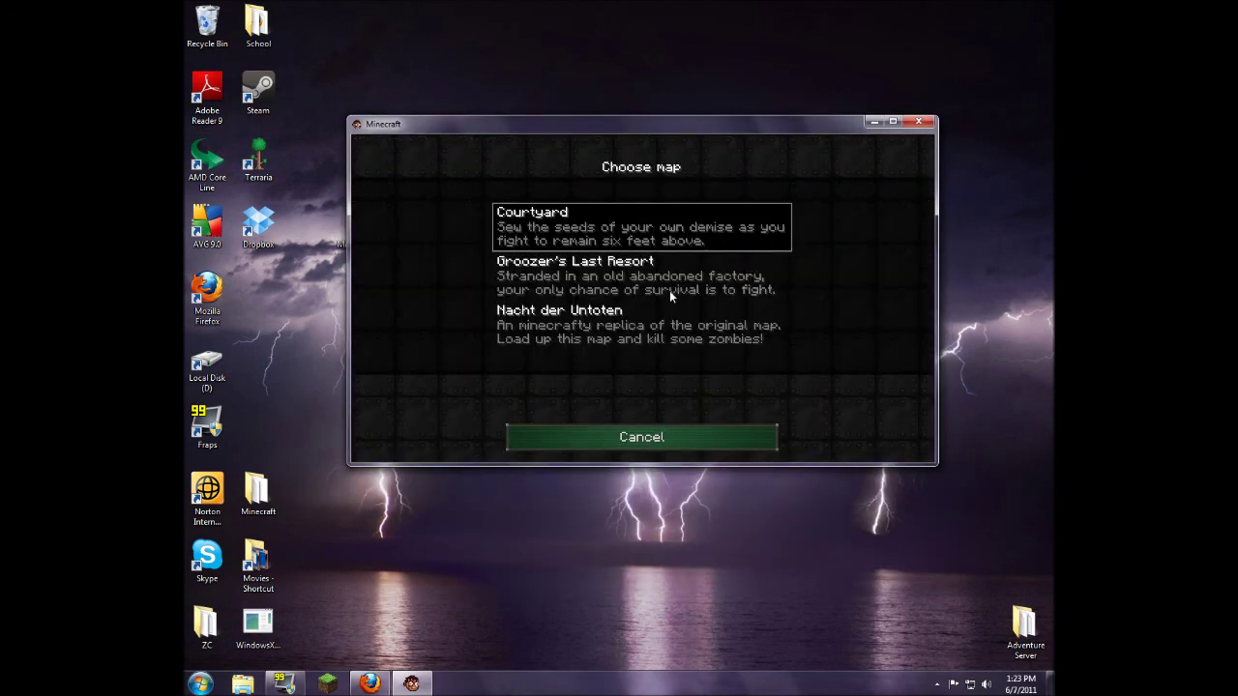
left_click(606, 278)
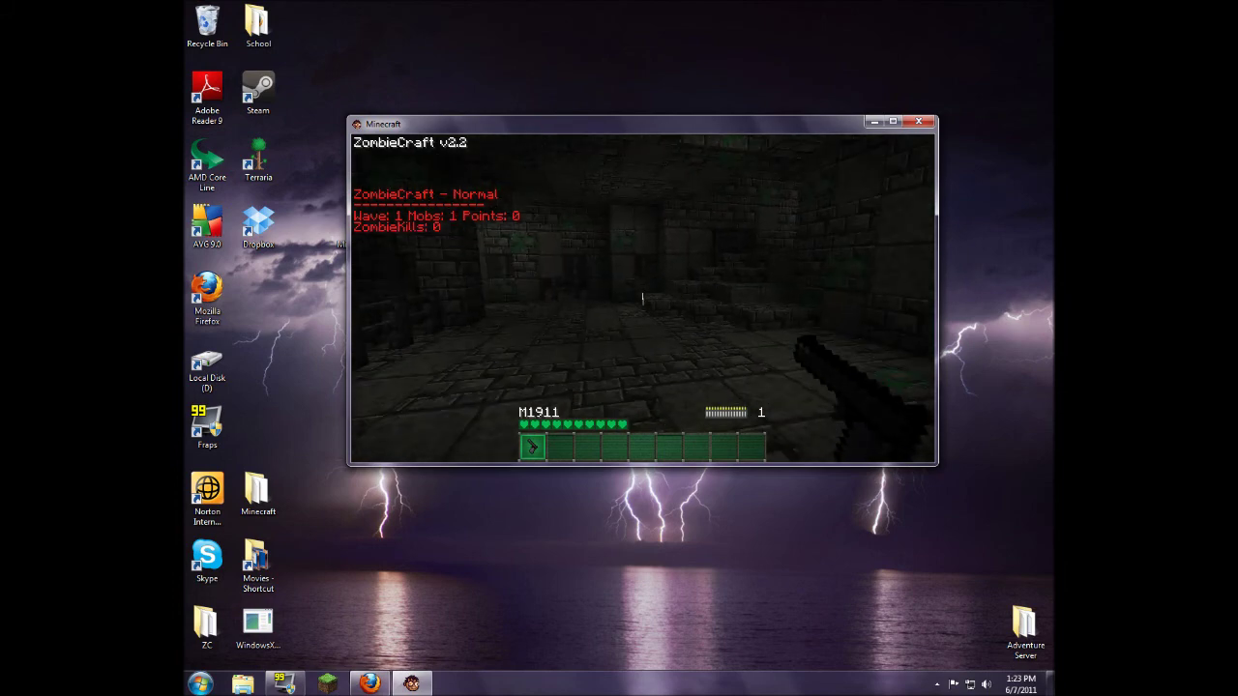
key("Escape")
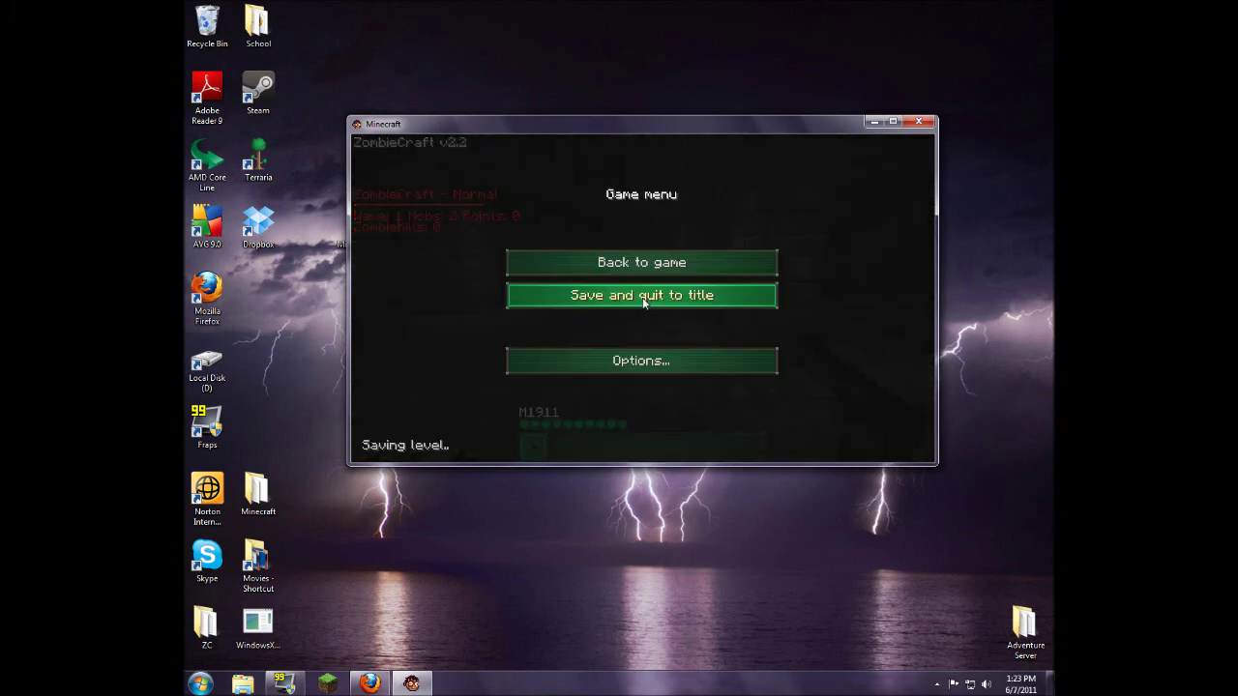
left_click(643, 300)
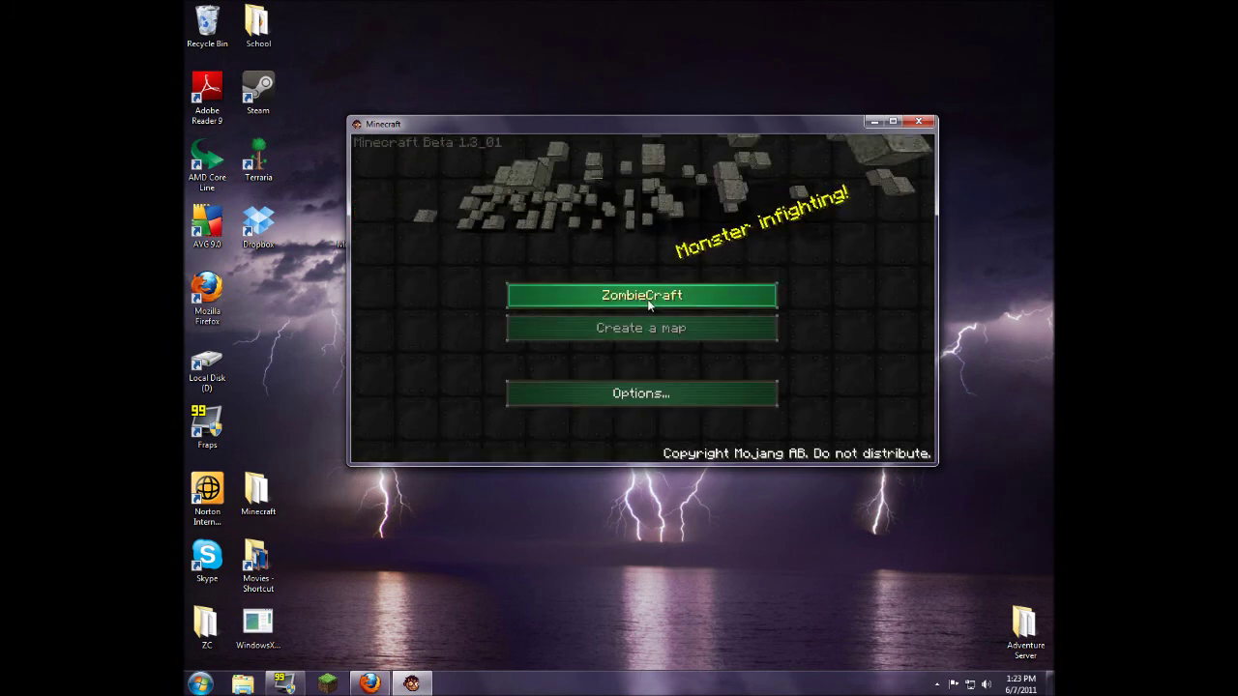
- Change the Inventory key from E to I under Options > Controls, then close the game
left_click(642, 393)
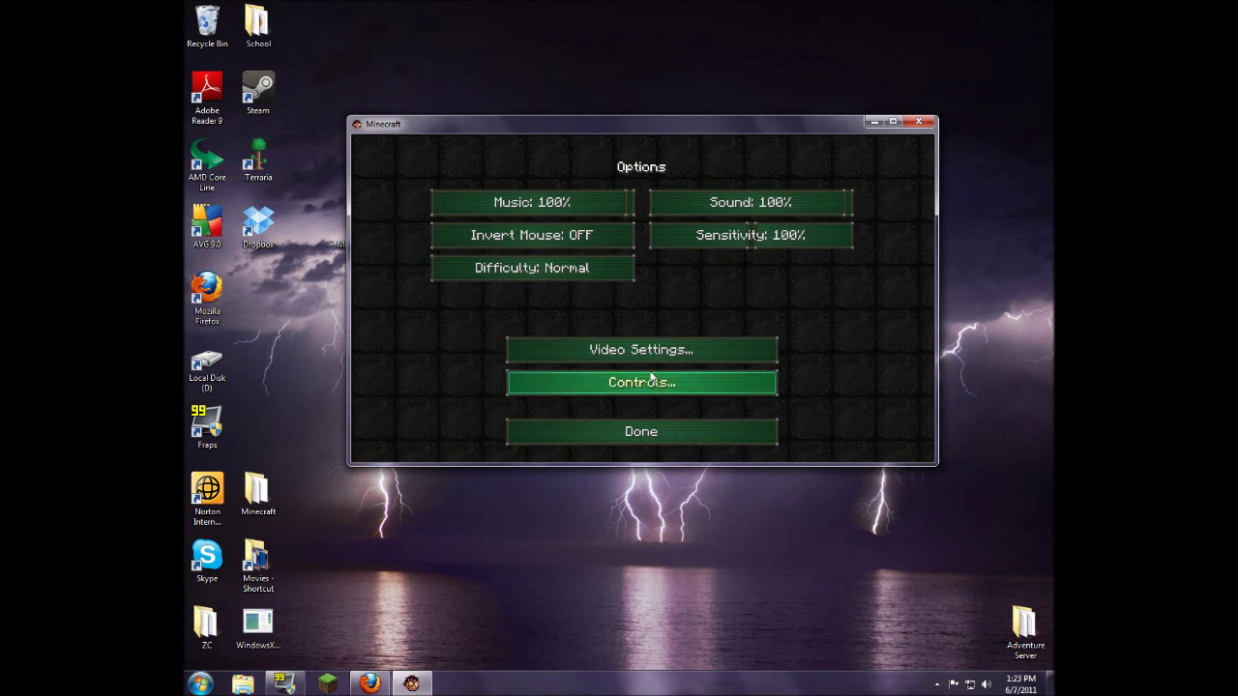
left_click(642, 383)
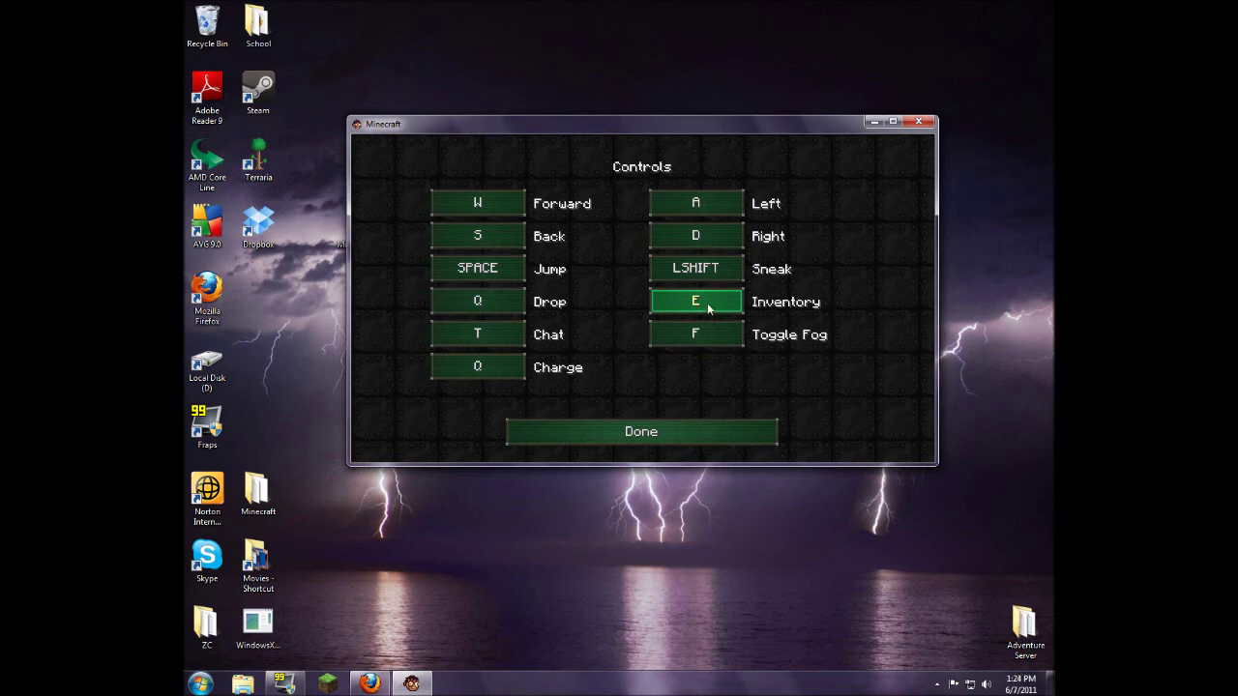
left_click(709, 308)
key("i")
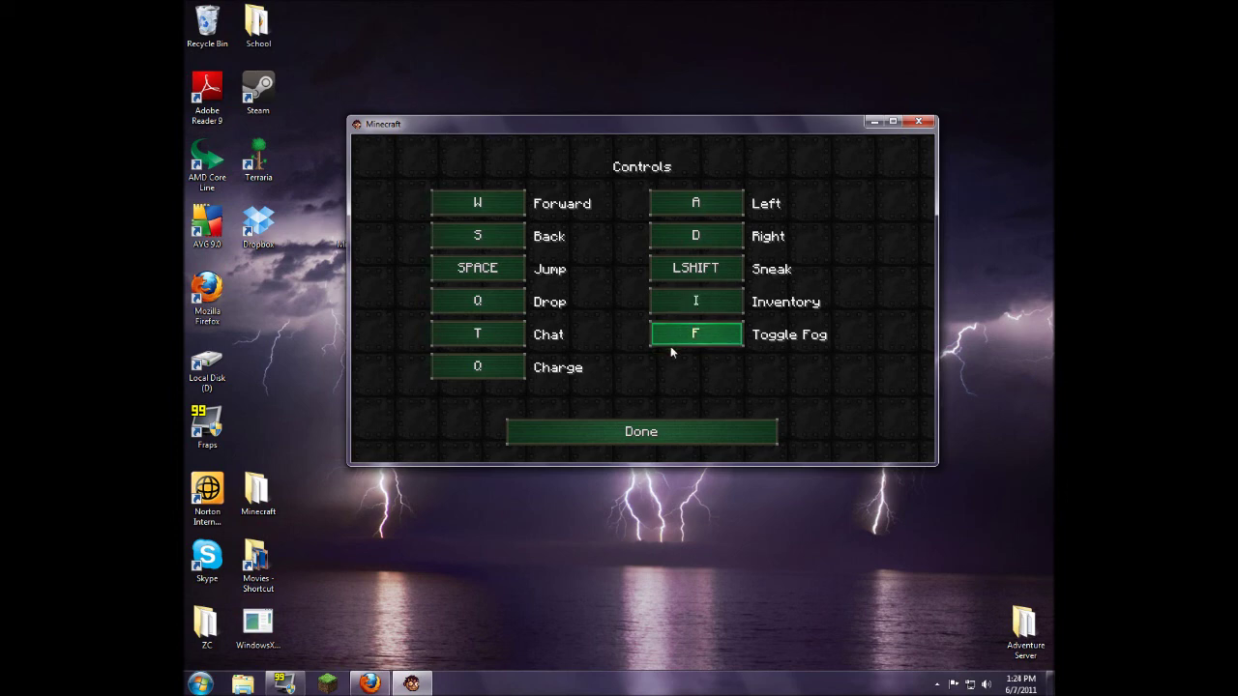
left_click(680, 434)
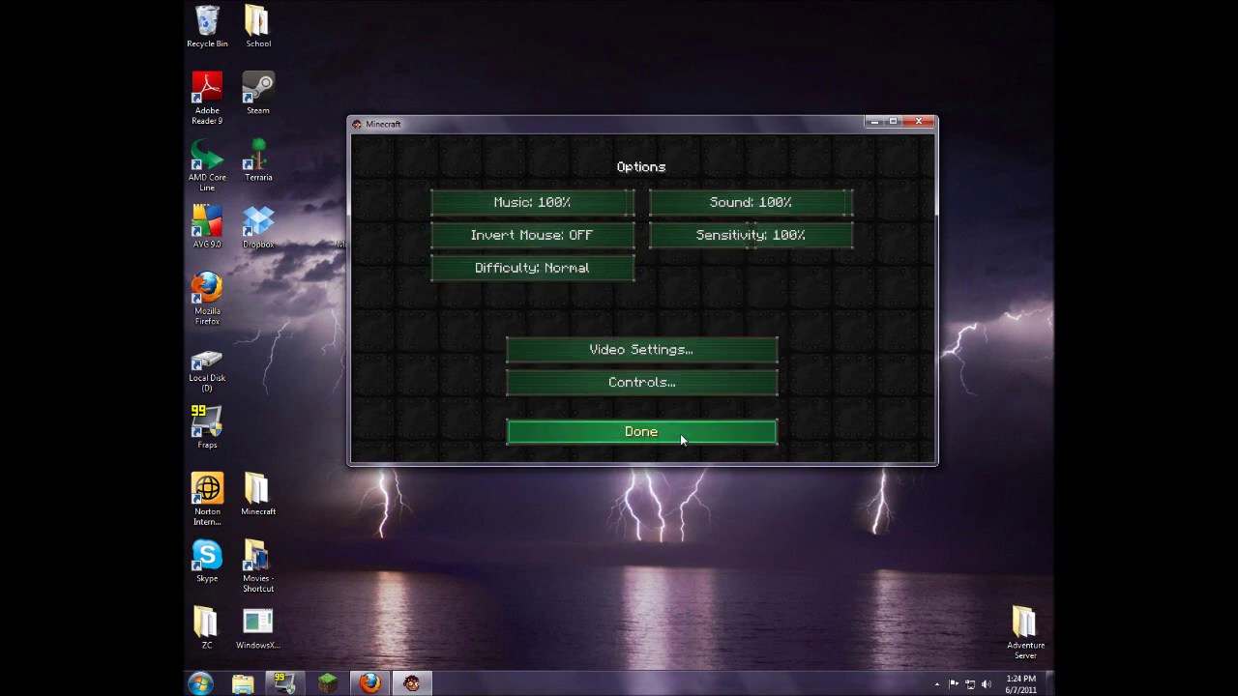
left_click(680, 433)
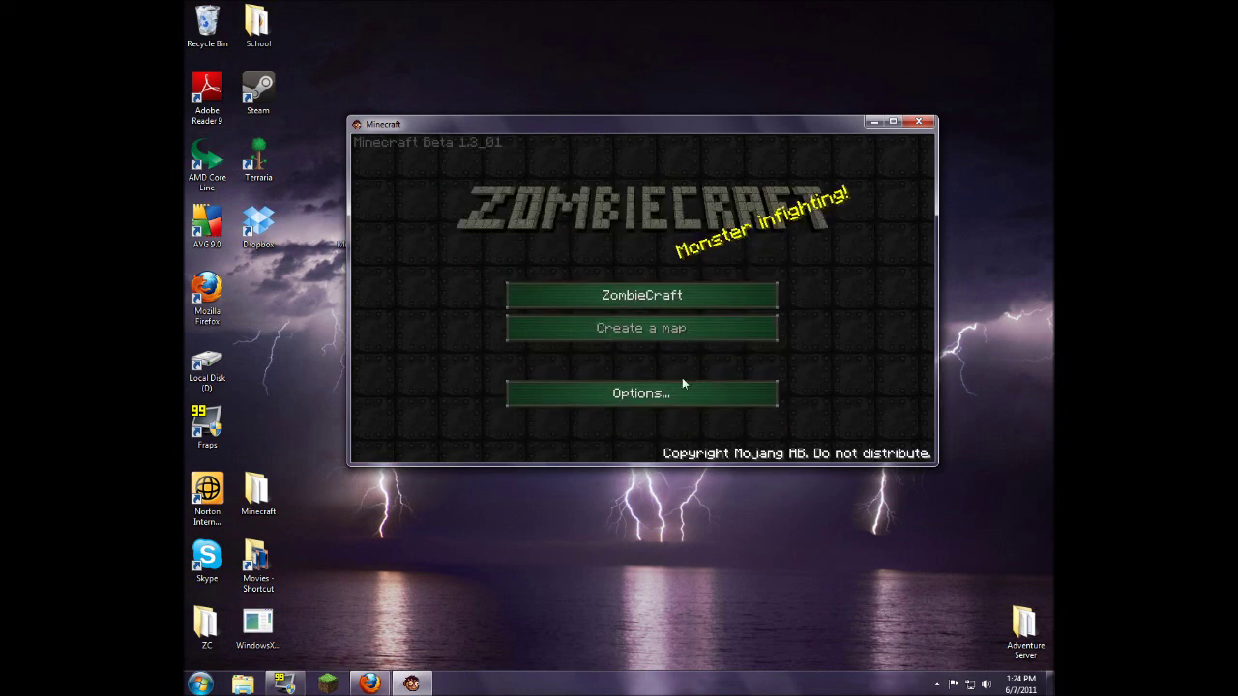
left_click(919, 123)
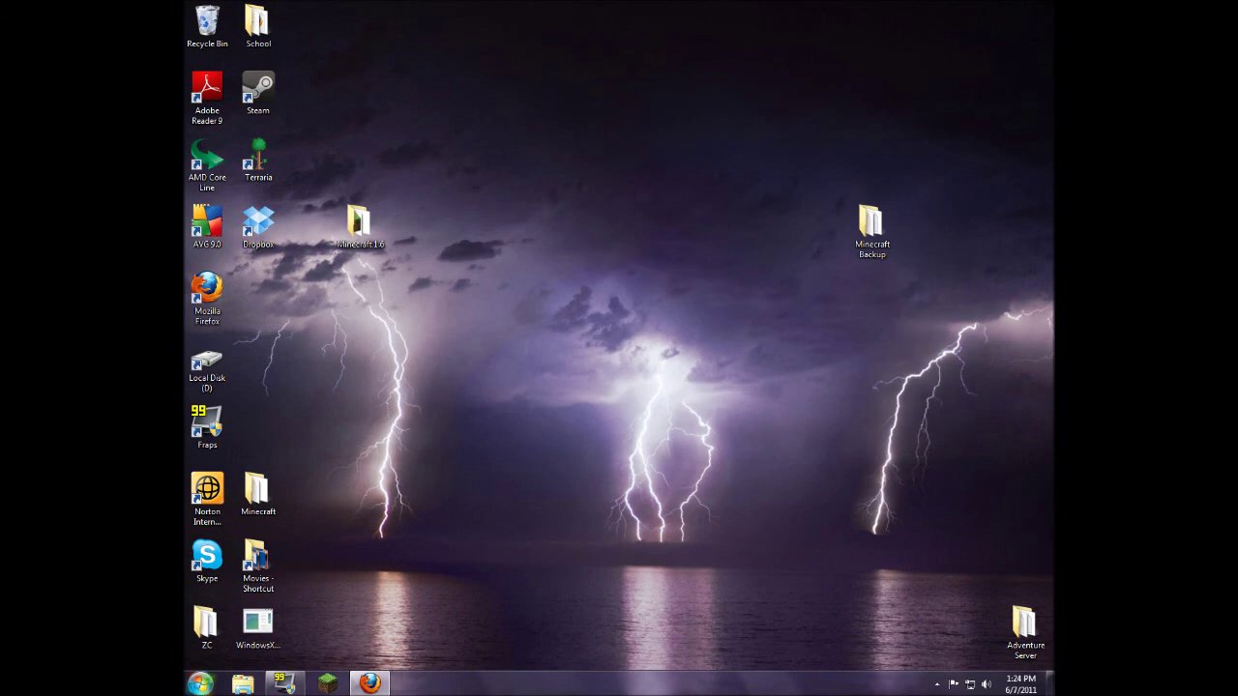
double_click(879, 226)
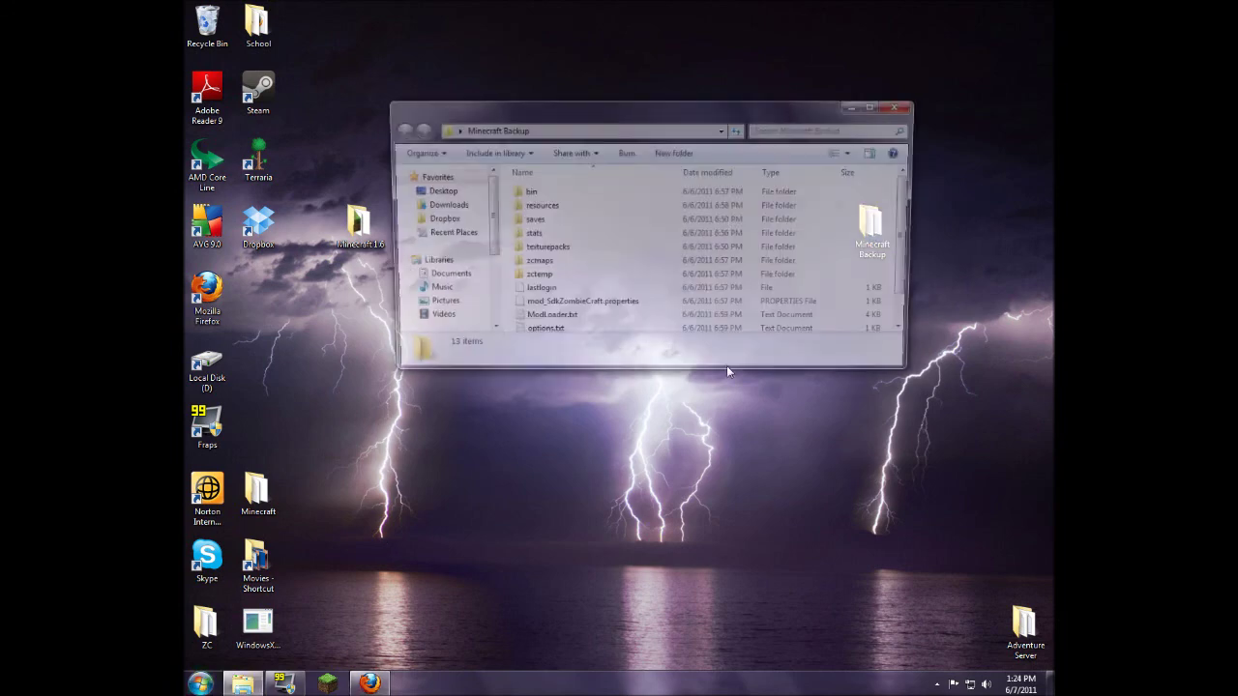
double_click(530, 221)
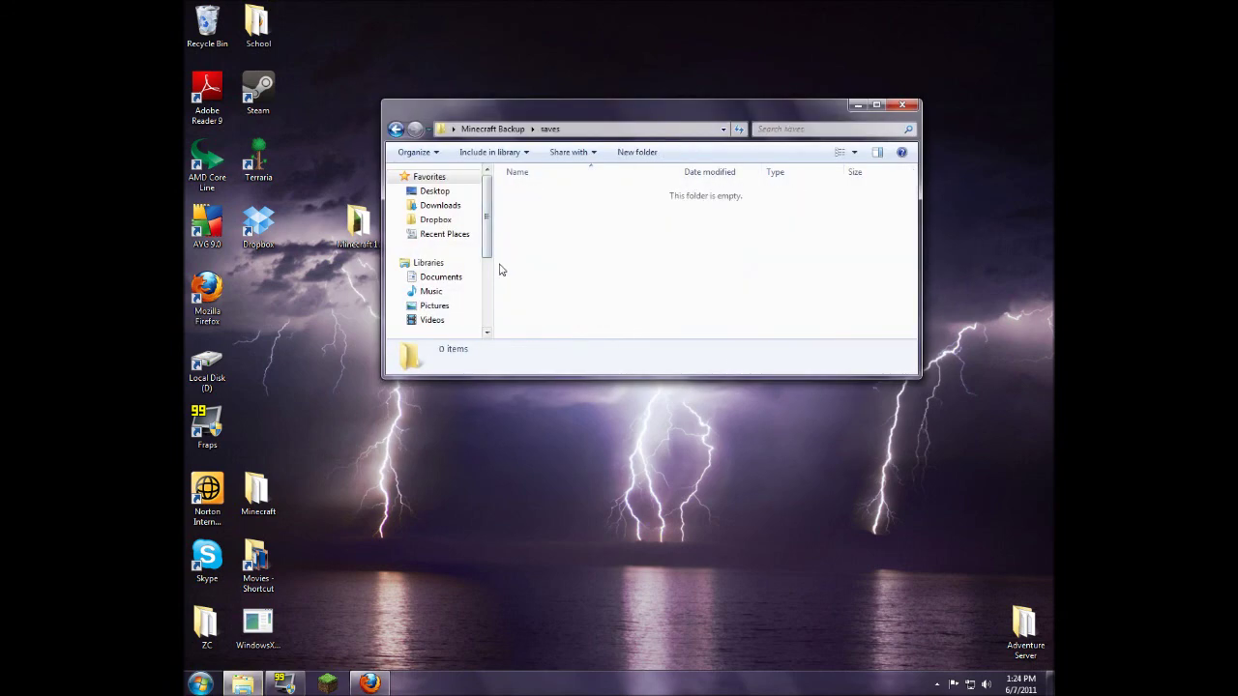
left_click(395, 128)
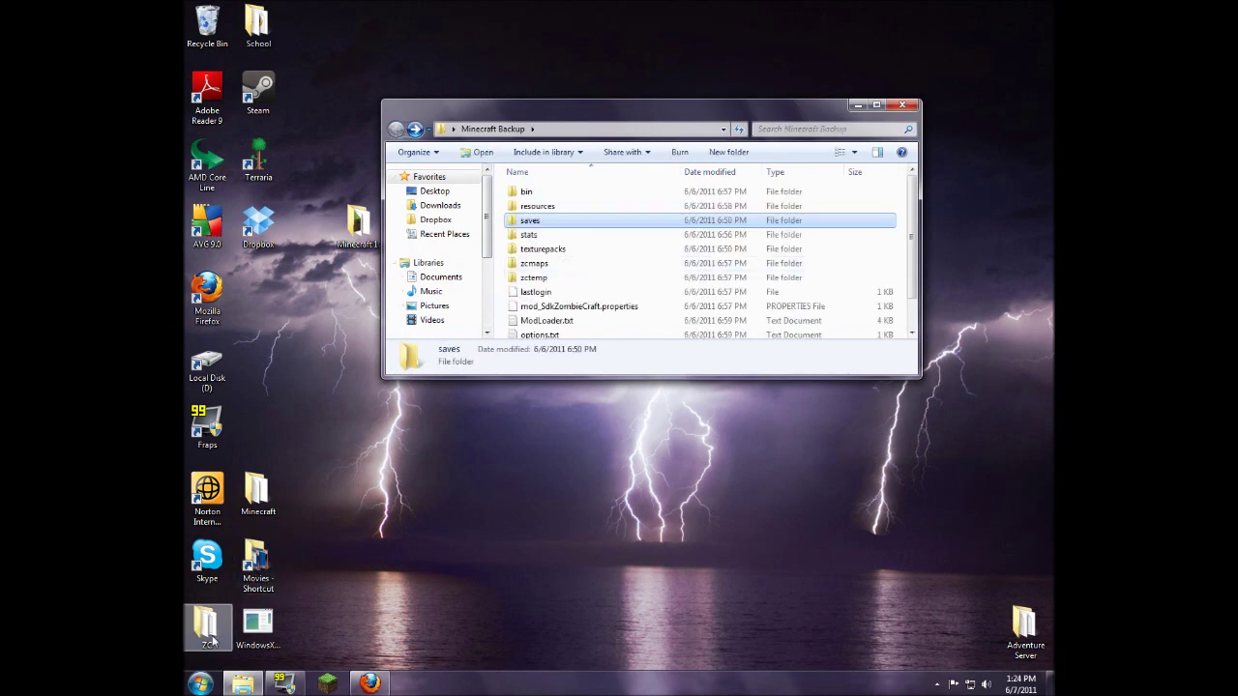
left_click(201, 684)
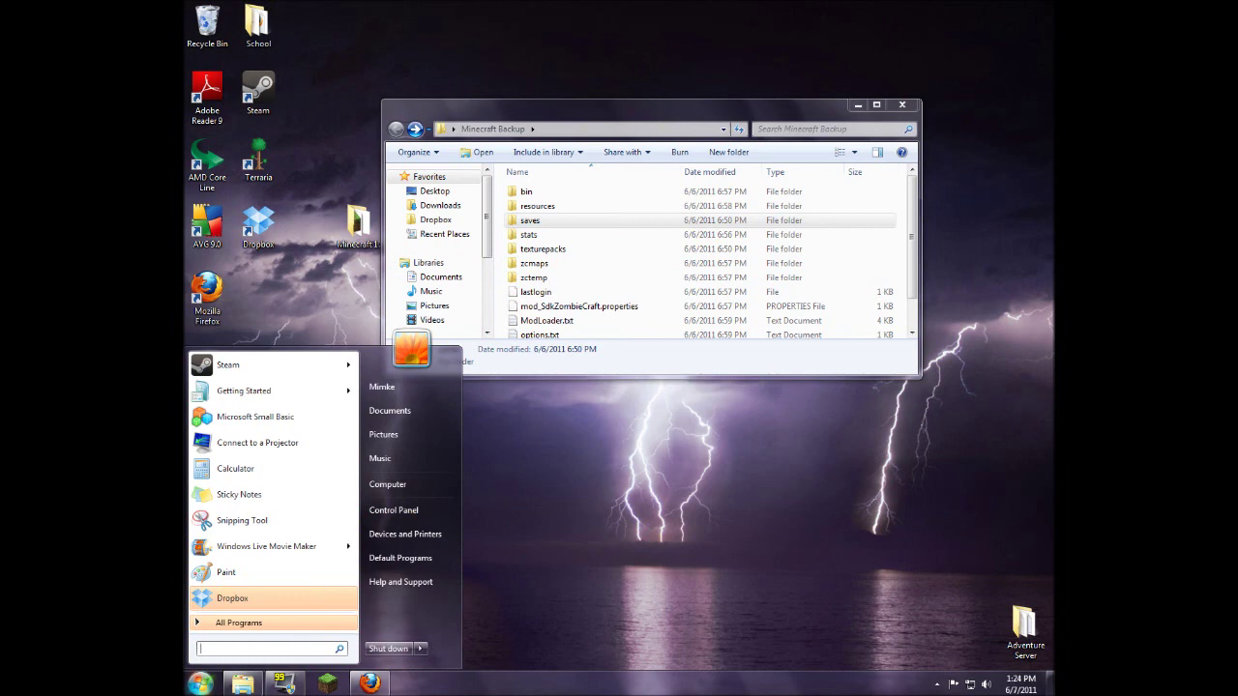
type("%appda")
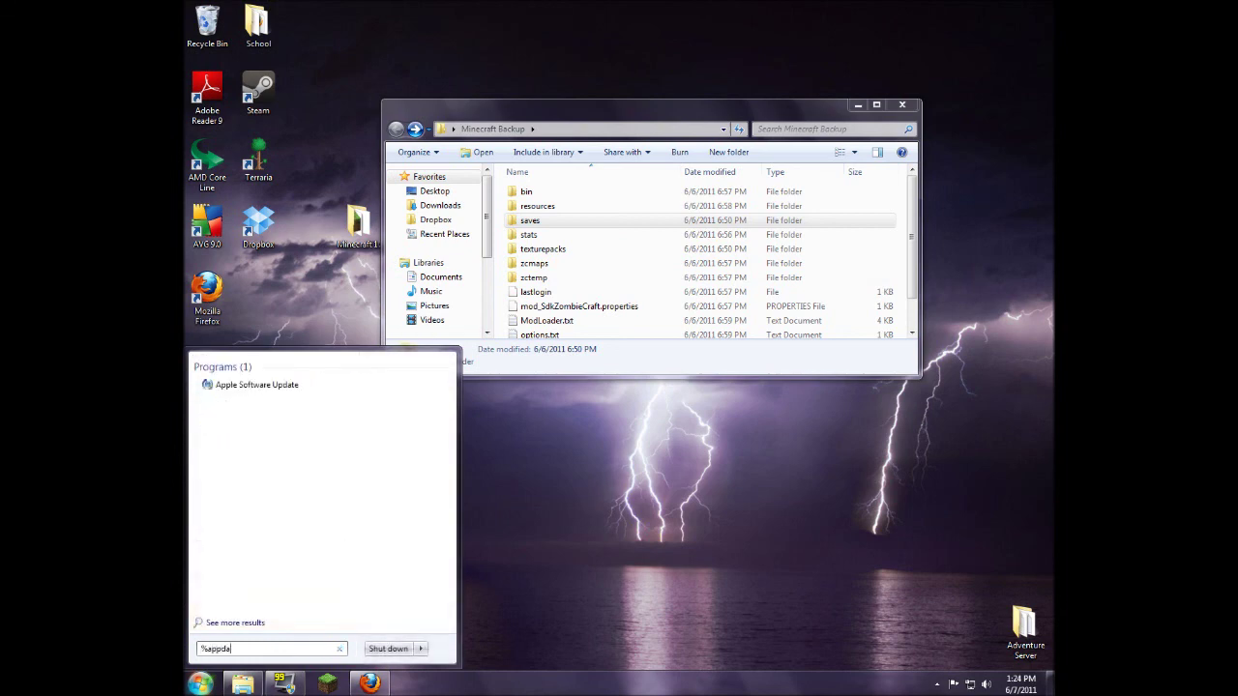
type("ta%")
key("Return")
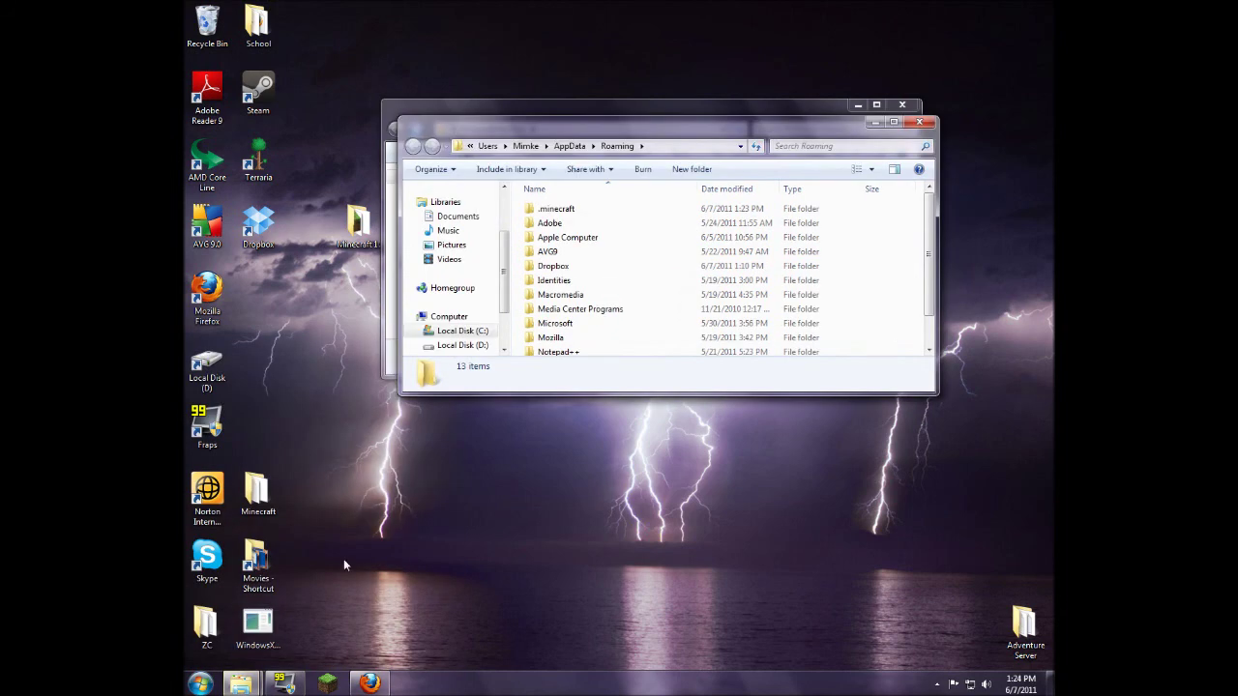
double_click(557, 209)
double_click(551, 267)
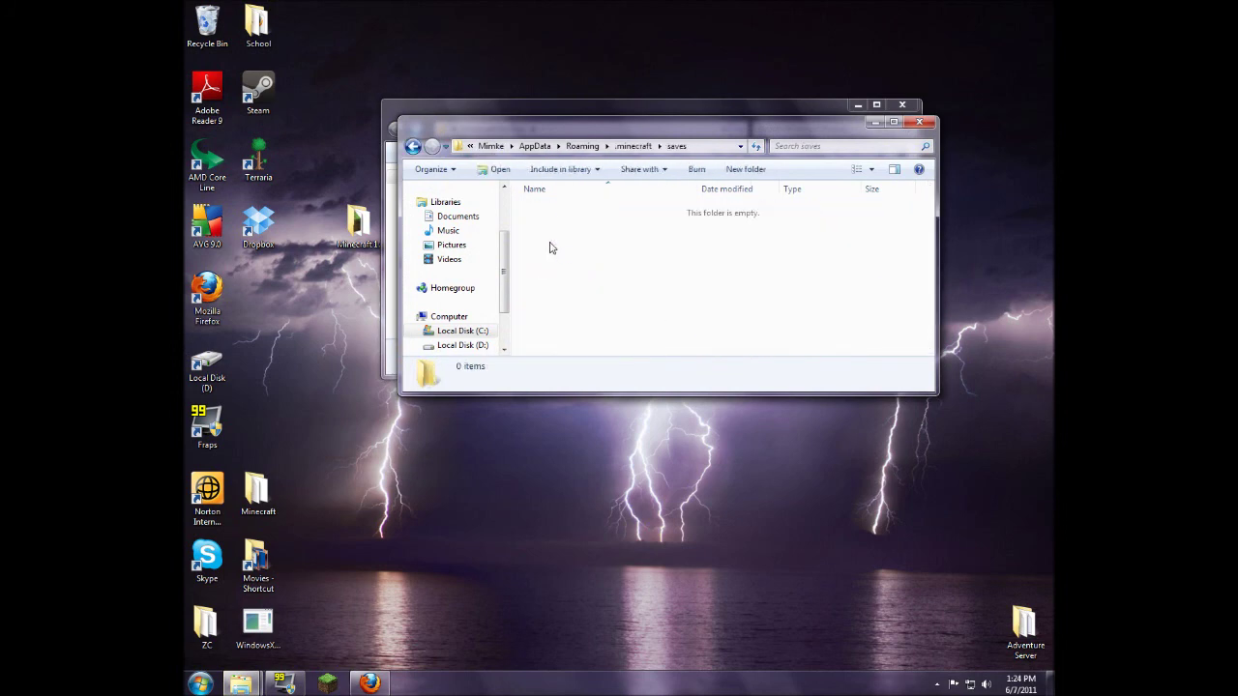
left_click_drag(595, 123, 595, 285)
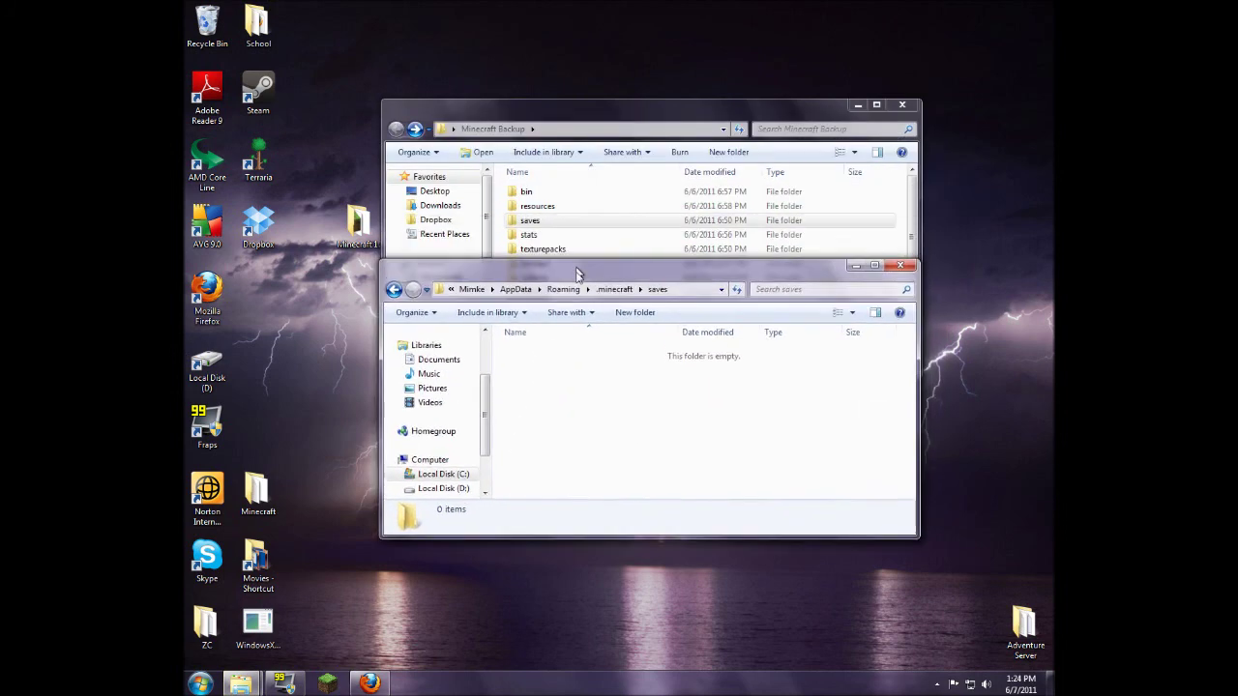
left_click(530, 221)
double_click(530, 221)
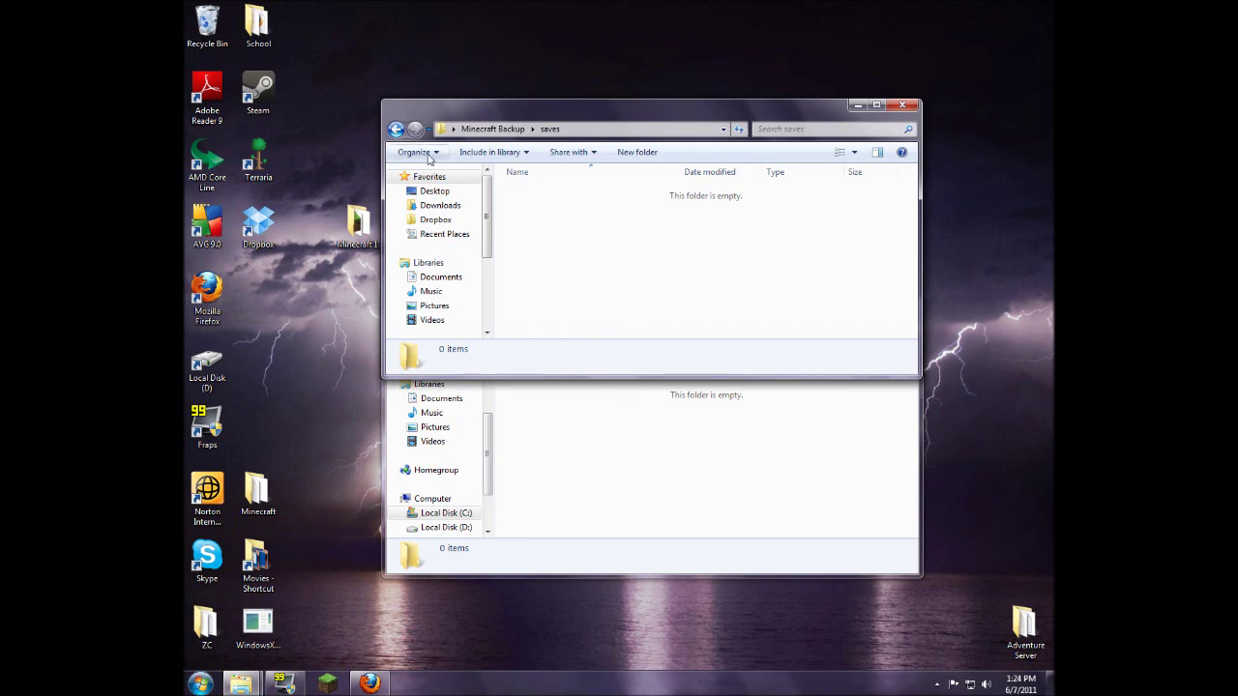
left_click_drag(528, 203, 563, 339)
left_click(396, 128)
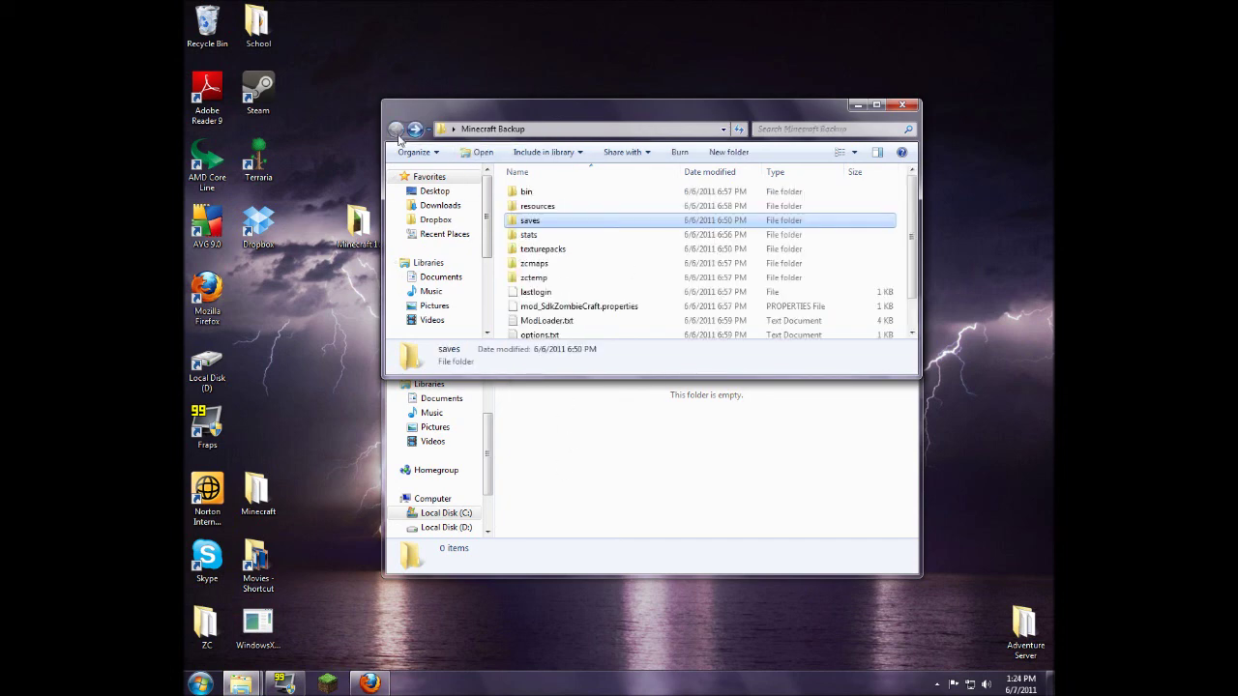
left_click(908, 106)
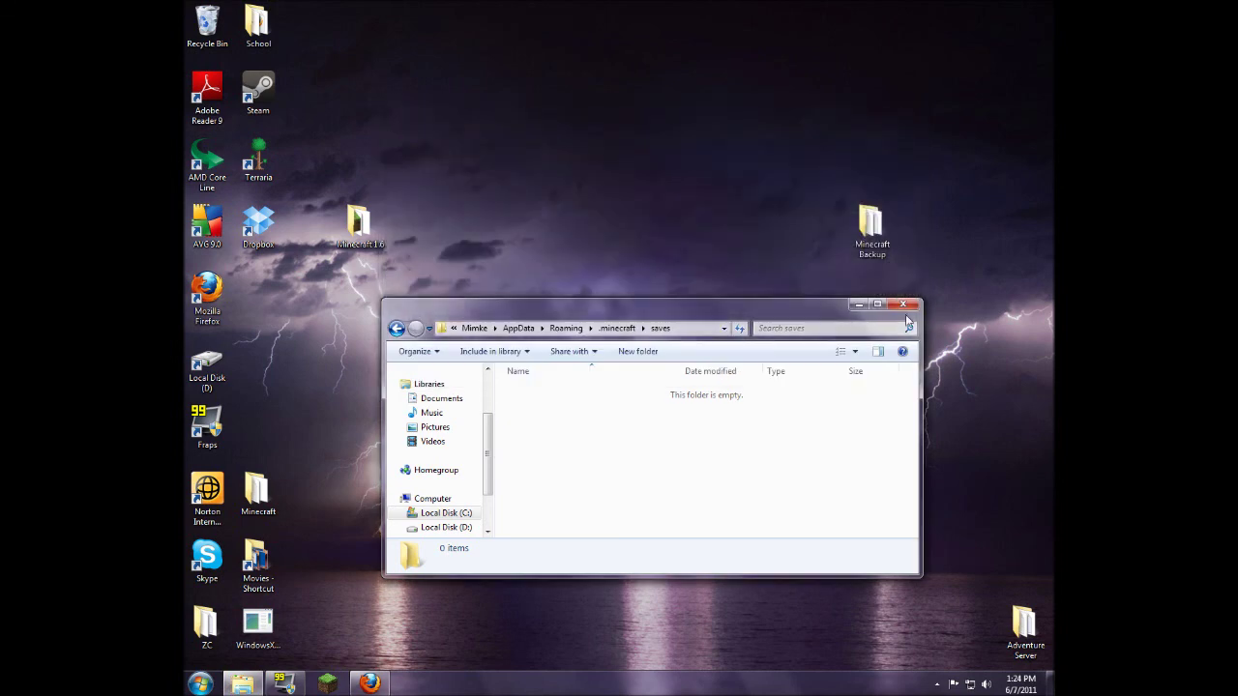
left_click(905, 308)
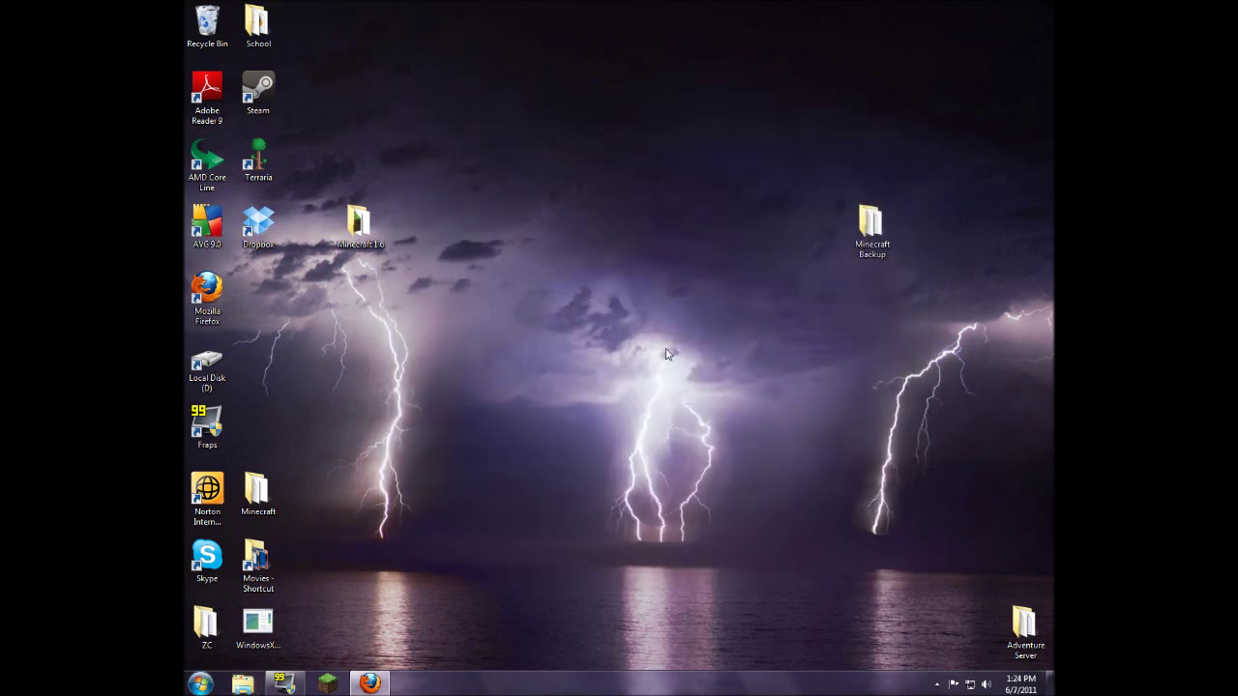